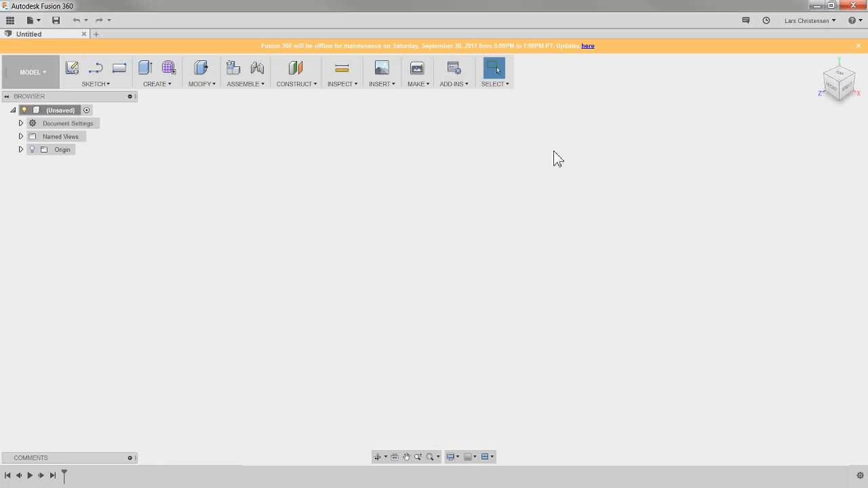
- Dismiss the maintenance notice and copy the Box design from the Conduit Mold project into the LiveStream project
left_click(859, 46)
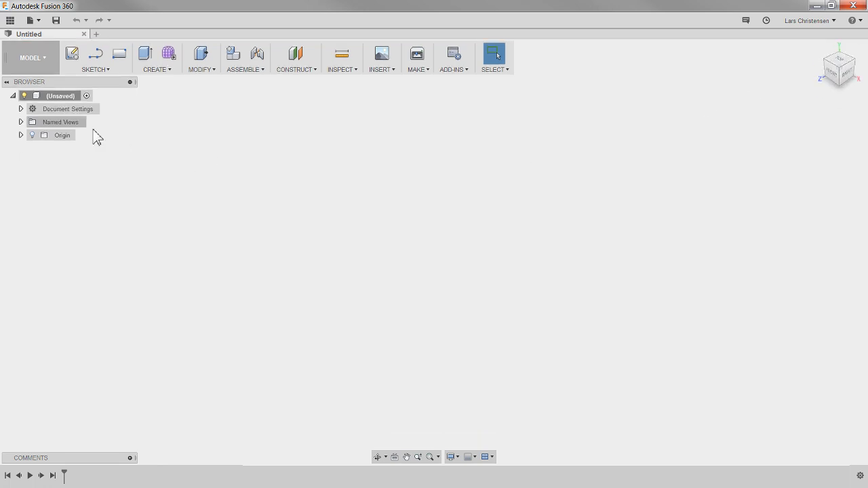
left_click(10, 20)
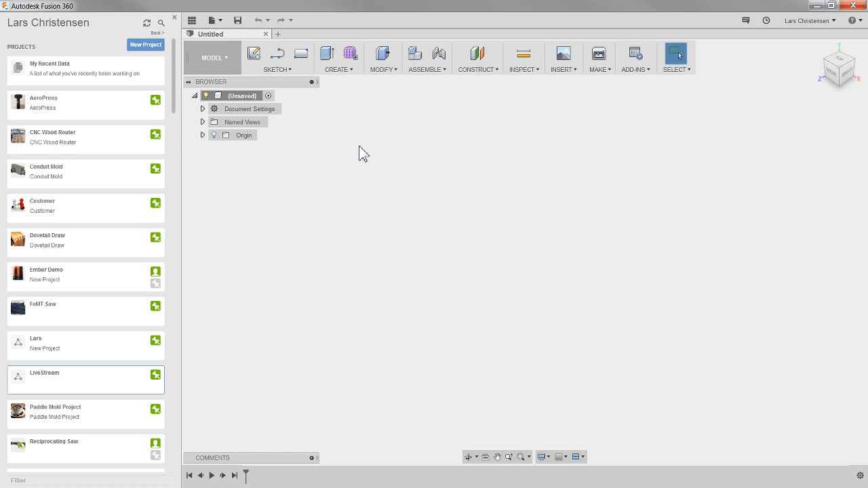
left_click(70, 187)
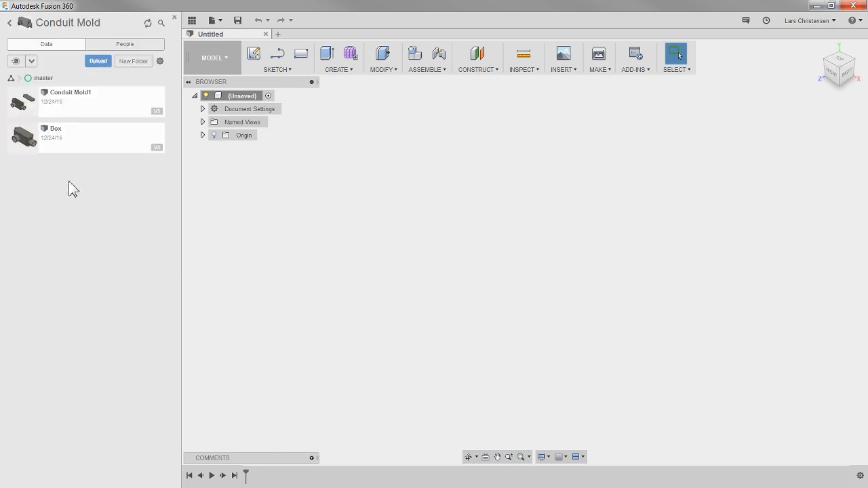
right_click(88, 143)
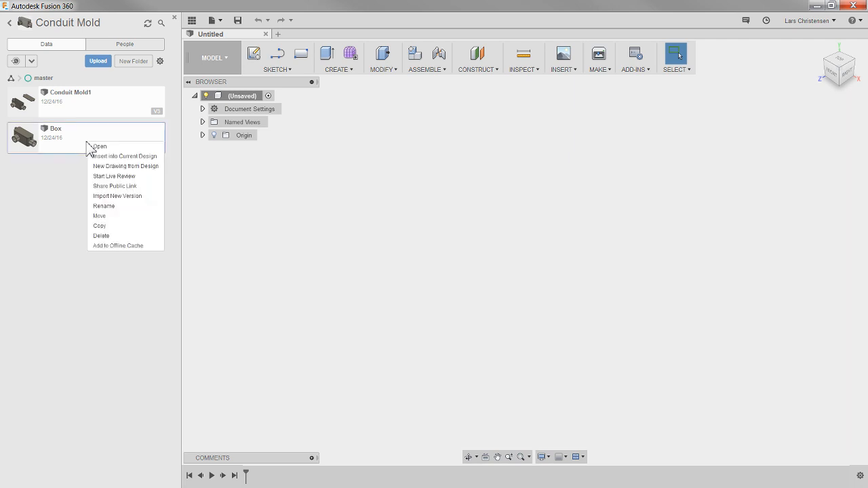
left_click(103, 225)
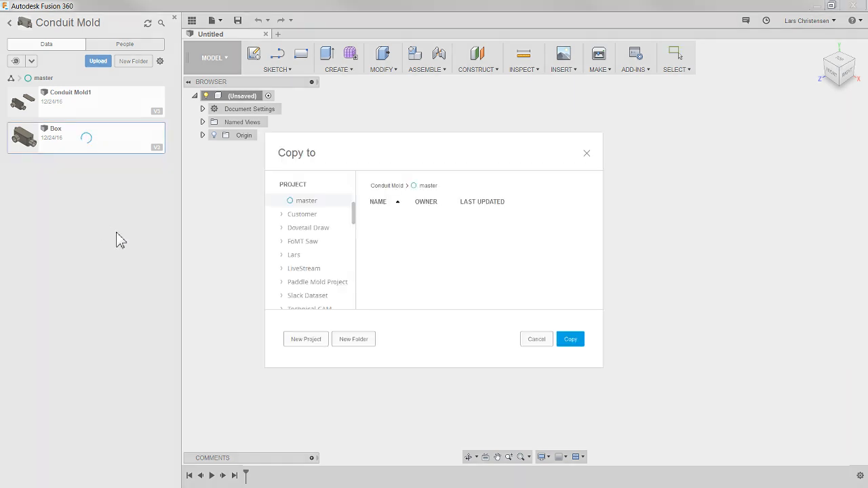
left_click(303, 269)
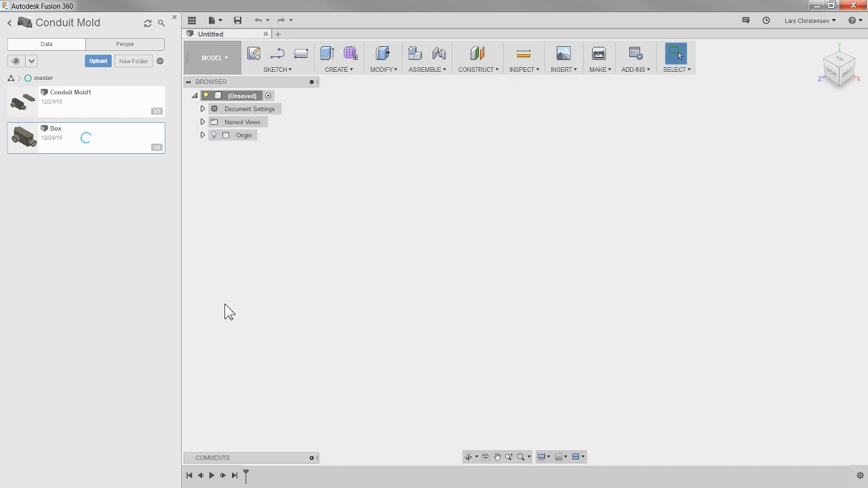
- Open the copied Box design from the LiveStream project
left_click(11, 24)
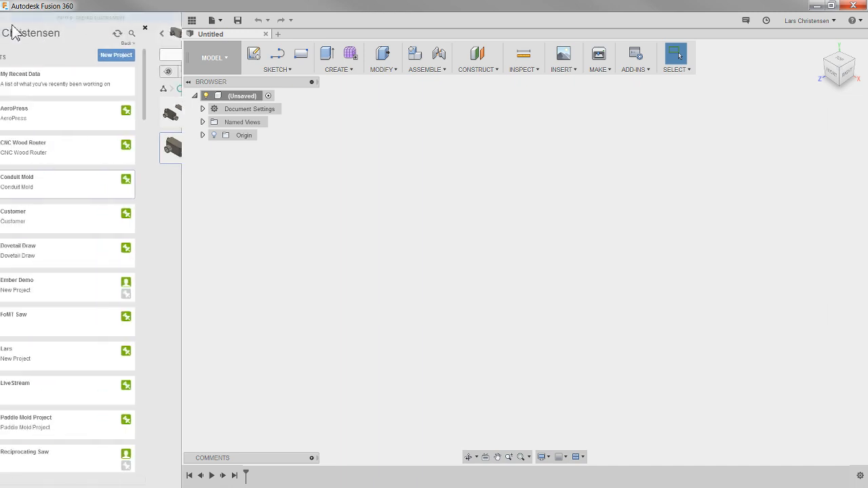
left_click(93, 398)
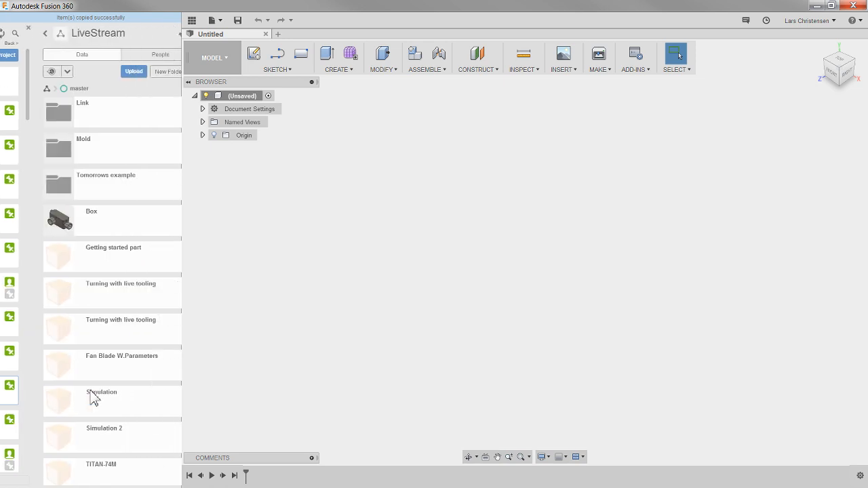
double_click(91, 214)
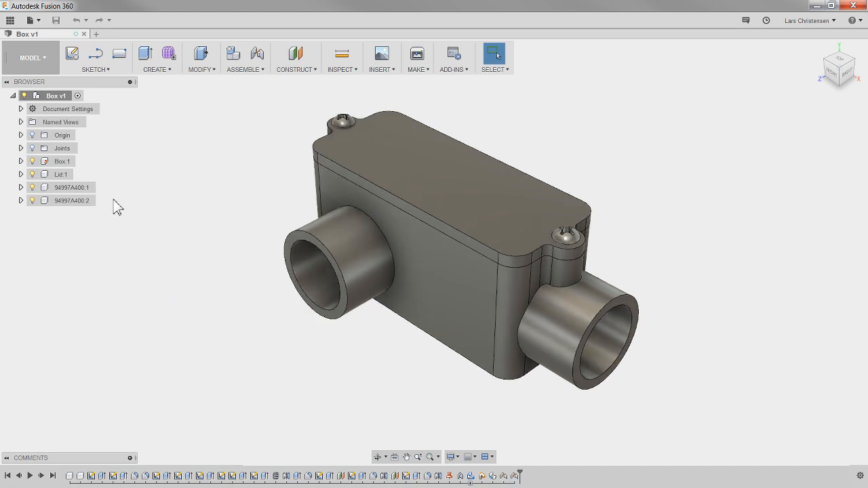
- Switch the Box design to the Animation workspace
left_click(41, 59)
mouse_move(48, 217)
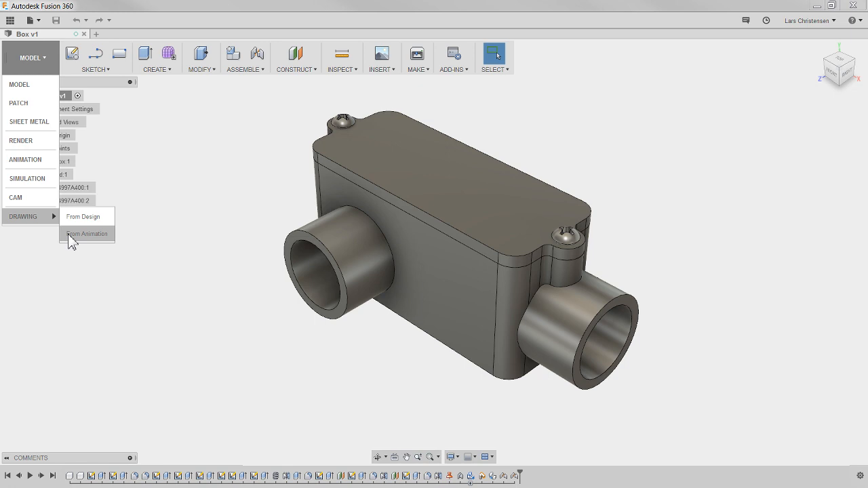
left_click(112, 295)
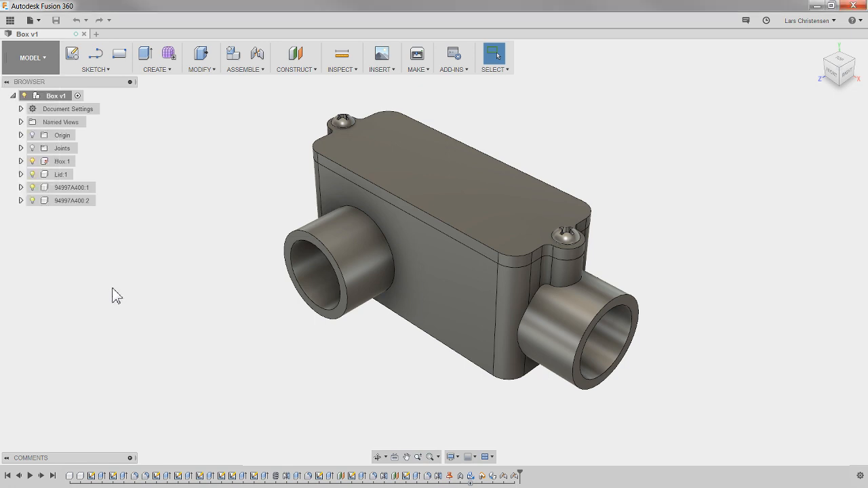
left_click(31, 58)
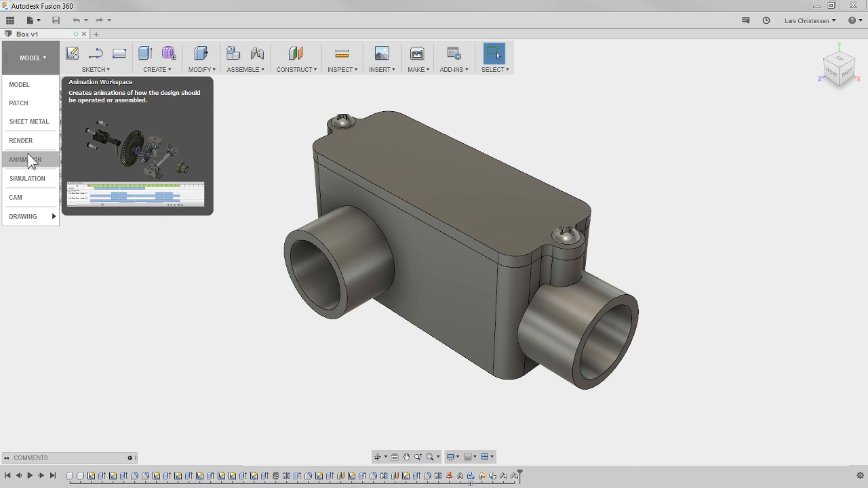
left_click(26, 159)
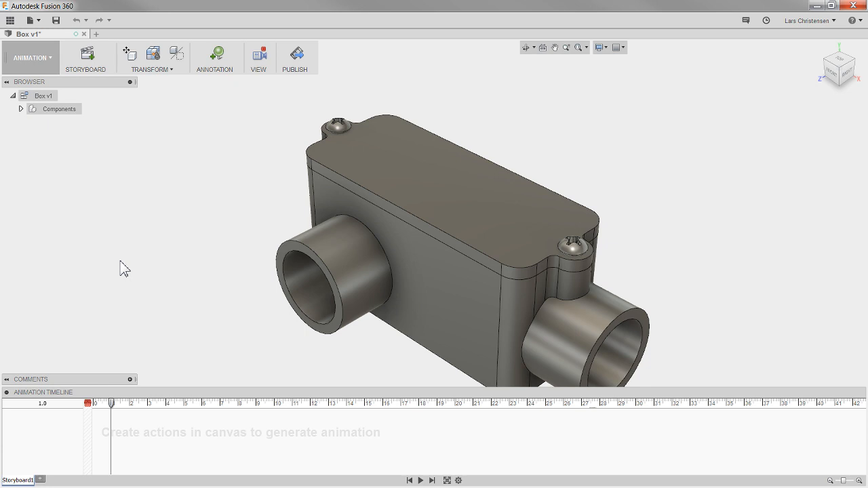
- Record a trial camera view change ending at 3.5 seconds by rotating the box, and delete the view action
left_click_drag(113, 409, 178, 410)
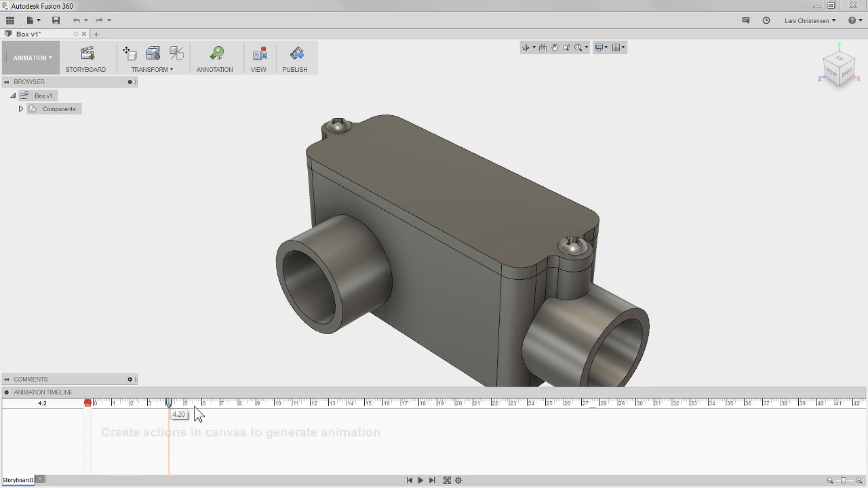
left_click(131, 404)
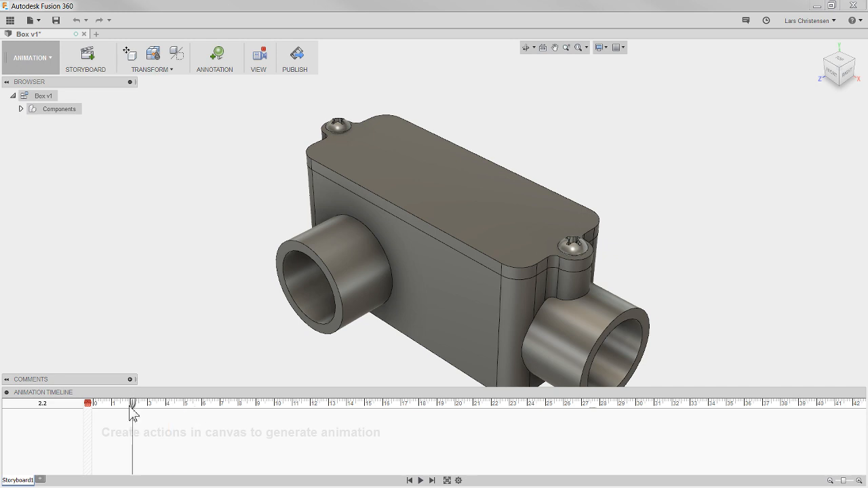
left_click_drag(132, 405, 157, 411)
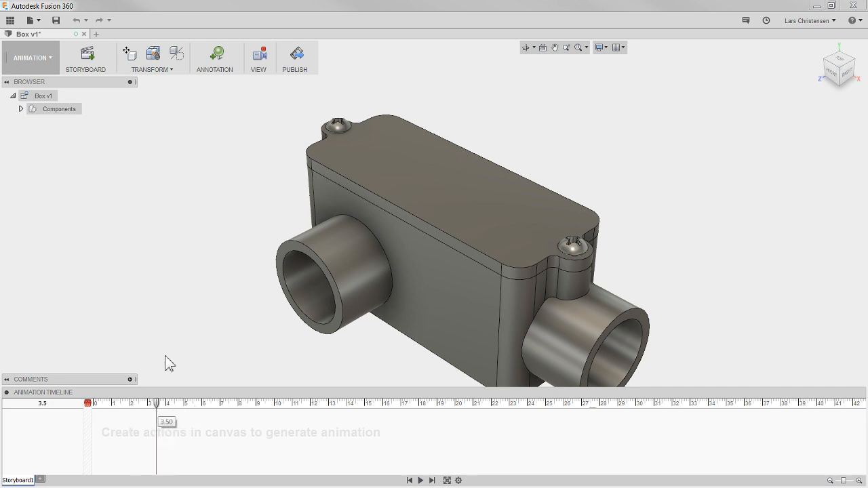
scroll(177, 338, "down", 3)
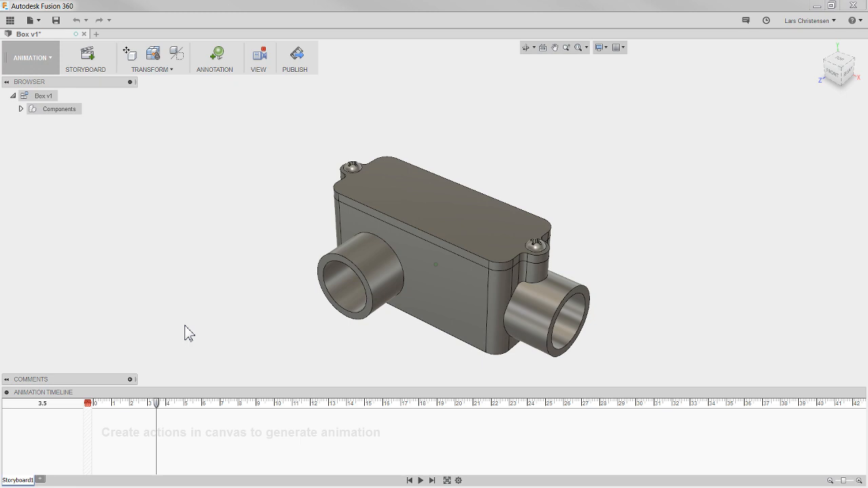
middle_click_drag(189, 332, 205, 319, "shift")
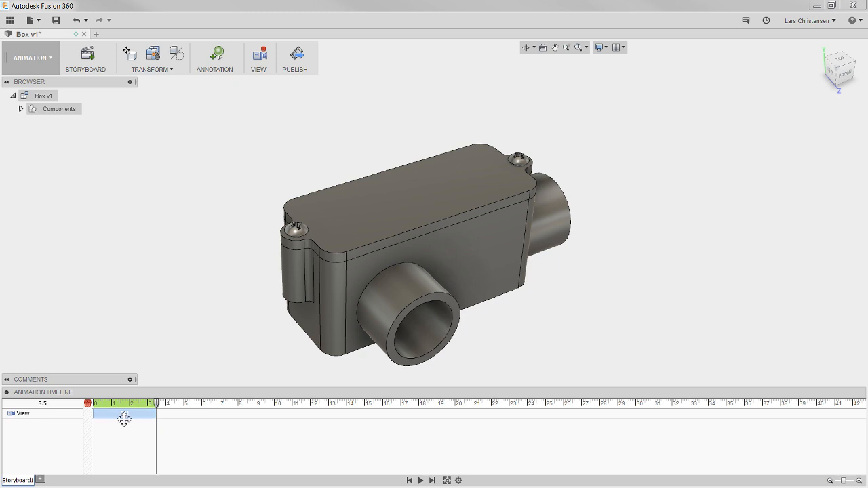
left_click(420, 480)
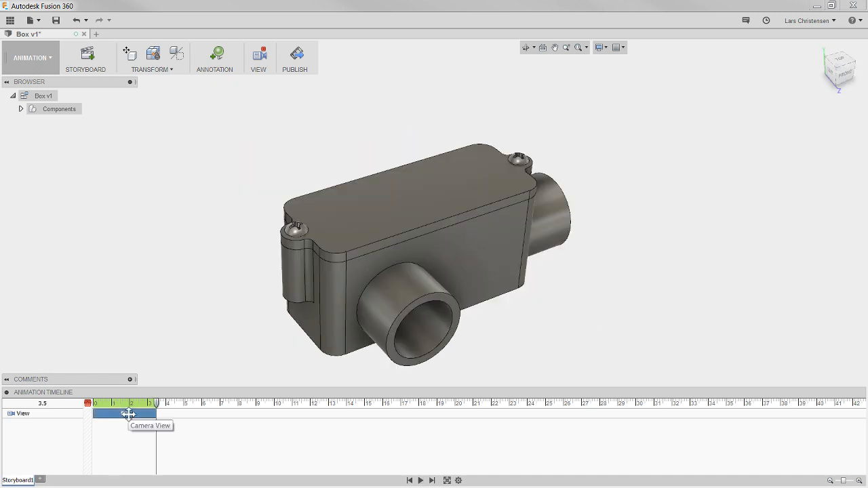
key("Delete")
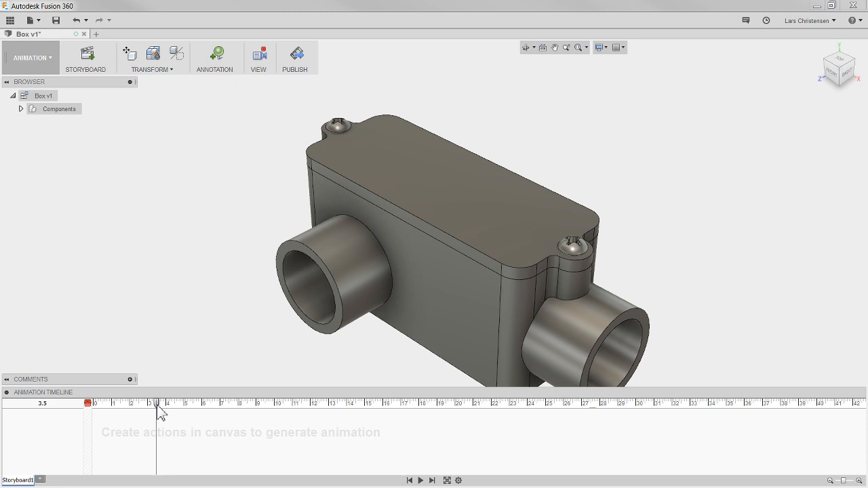
- Return the playhead to the unrecorded zone before 0 seconds and set the starting view with the whole box visible
mouse_move(157, 404)
left_mouse_down()
mouse_move(88, 405)
mouse_move(132, 405)
left_mouse_up()
left_click_drag(134, 405, 88, 405)
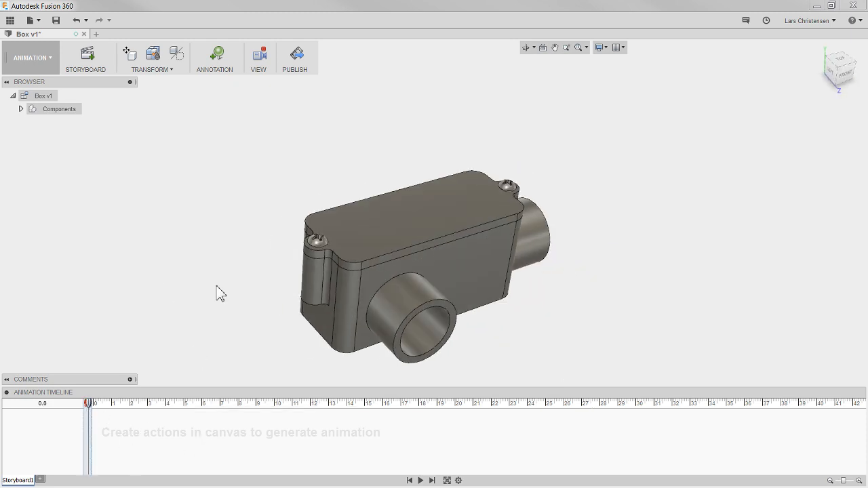
middle_click_drag(217, 293, 212, 290, "shift")
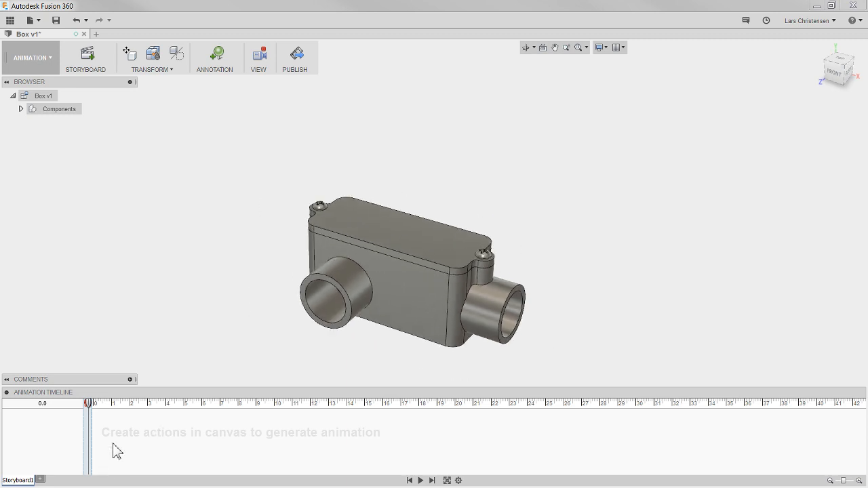
- Move both lid screws about 62.3 mm upward along Z, with the playhead at 1.8 seconds
left_click(146, 418)
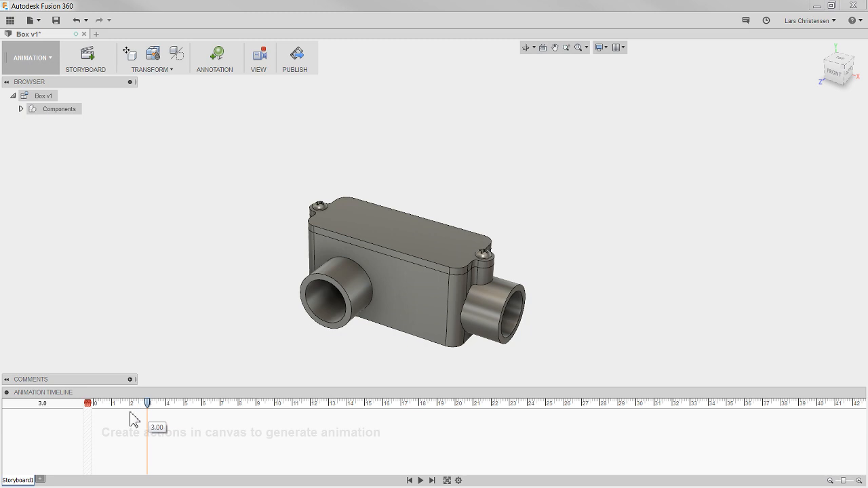
left_click(126, 419)
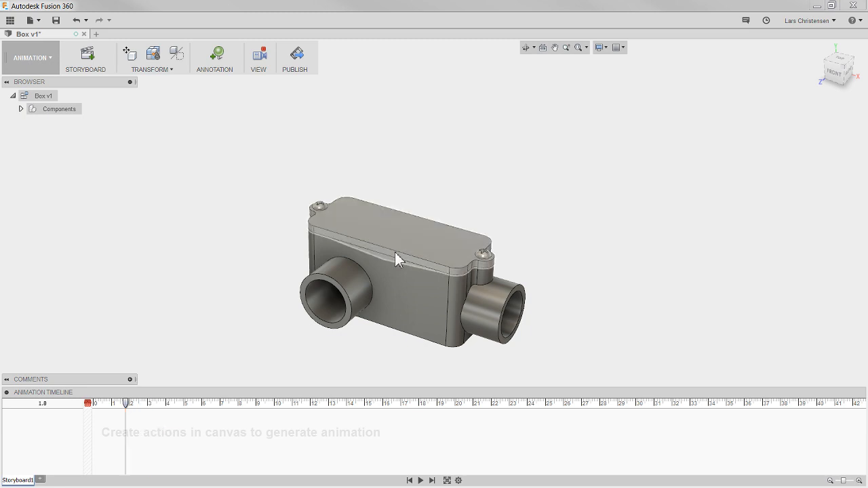
left_click(129, 57)
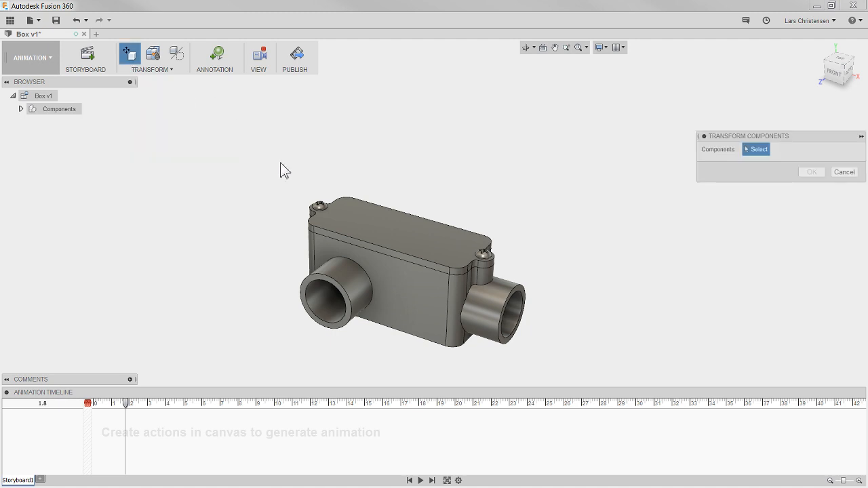
left_click(318, 205)
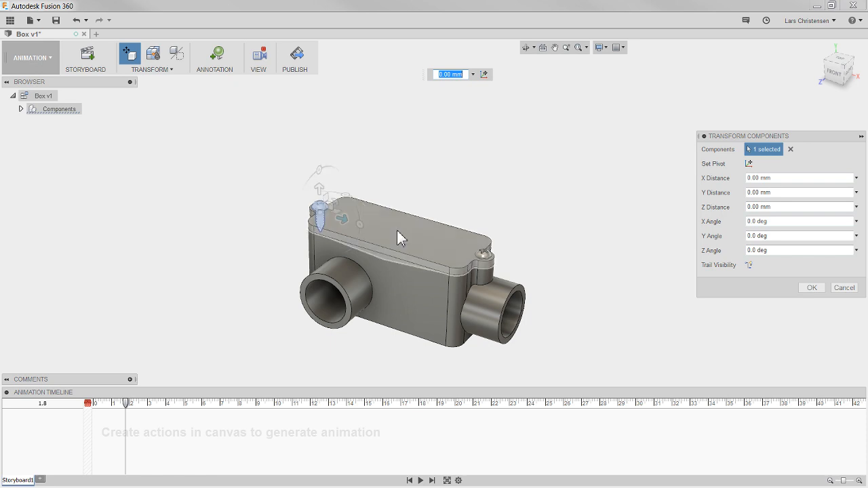
left_click(483, 256)
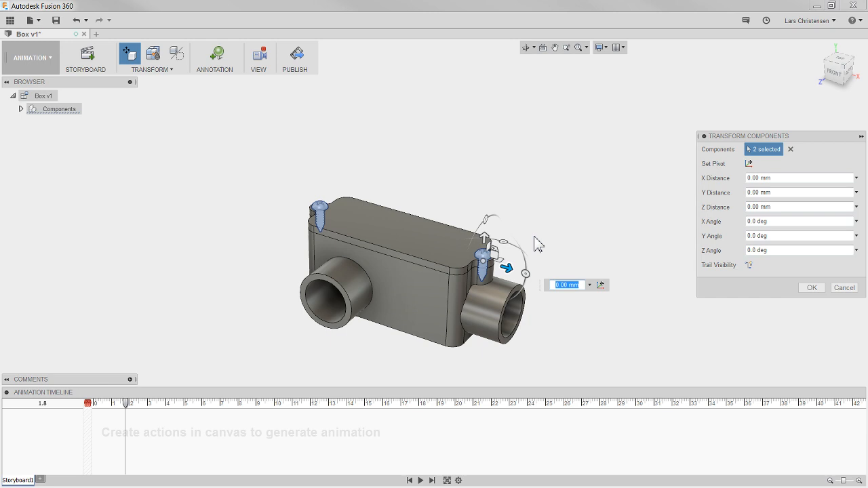
left_click_drag(485, 241, 515, 110)
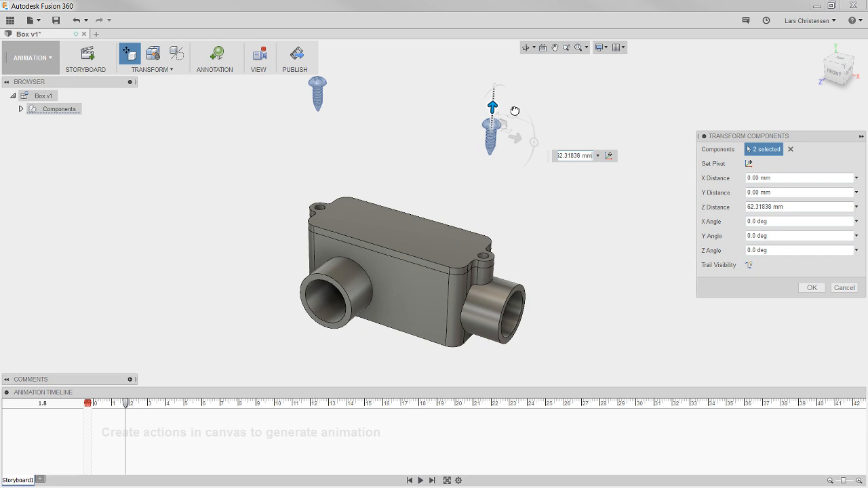
left_click(813, 288)
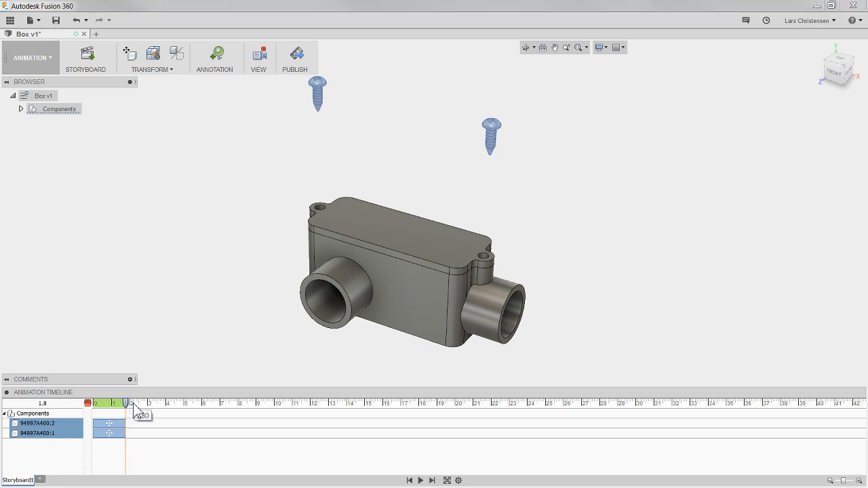
- Lift the lid straight up off the box to below the raised screws, with the playhead at 3.8 seconds
left_click_drag(133, 406, 162, 406)
left_click(129, 55)
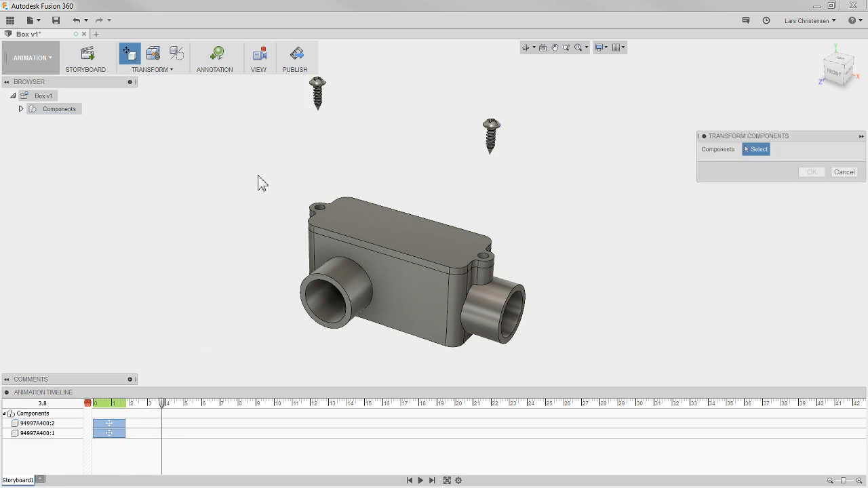
left_click(404, 216)
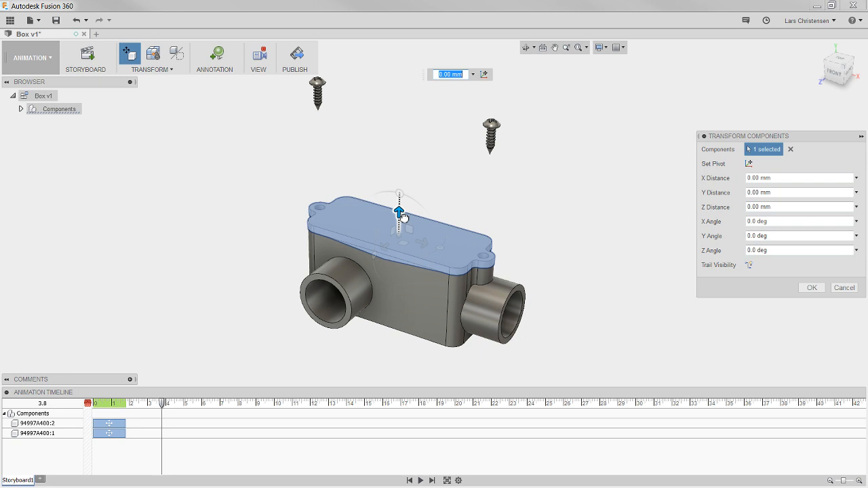
left_click_drag(401, 216, 401, 151)
left_click(812, 287)
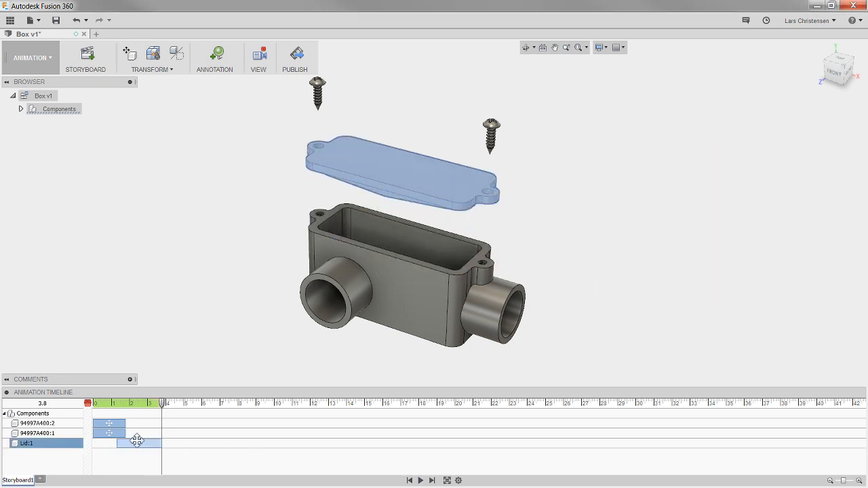
- Play the storyboard, retime the lid's move to run from about 0.4 to 1.8 seconds, and return the playhead to the start
left_click(420, 480)
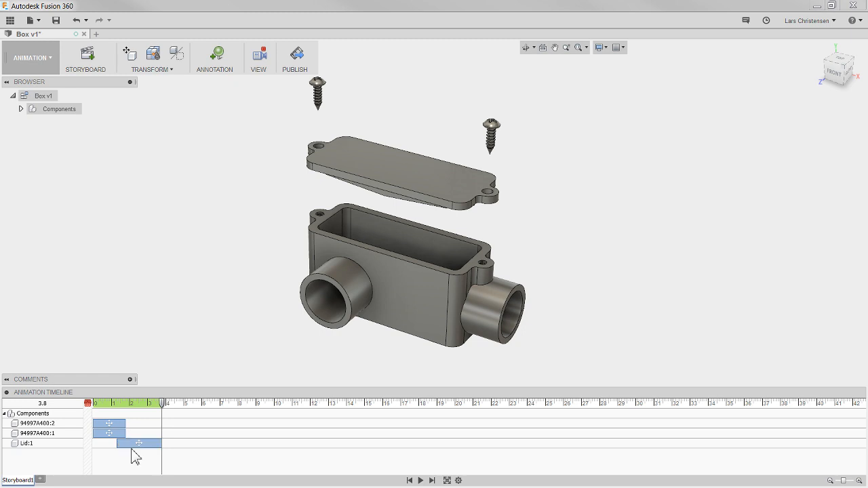
left_click_drag(161, 443, 103, 449)
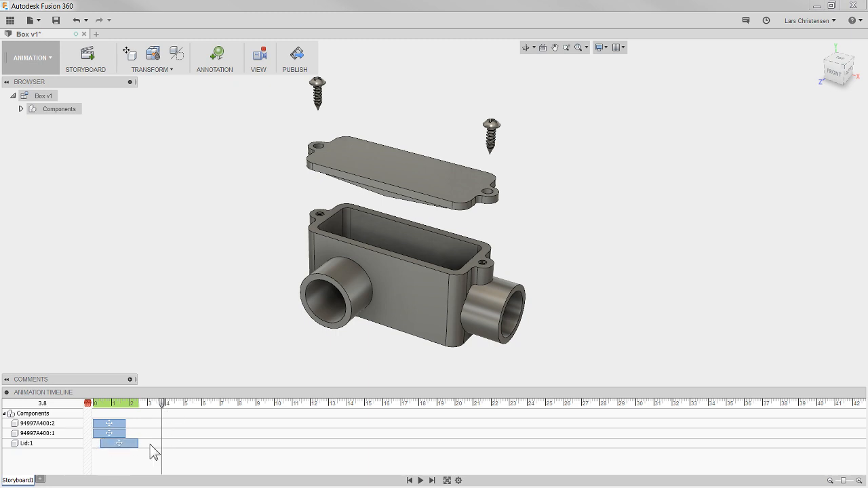
left_click_drag(162, 404, 81, 410)
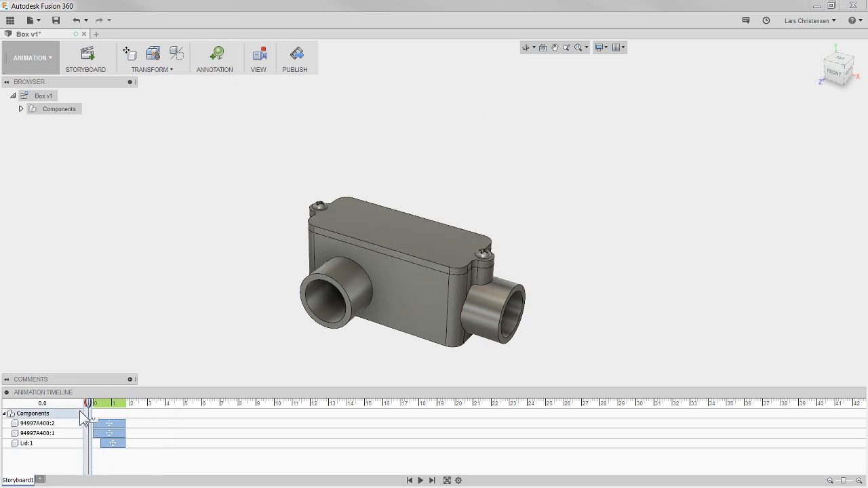
- Move the playhead to the end of the storyboard and save the design with the version description "Explode"
left_click(432, 480)
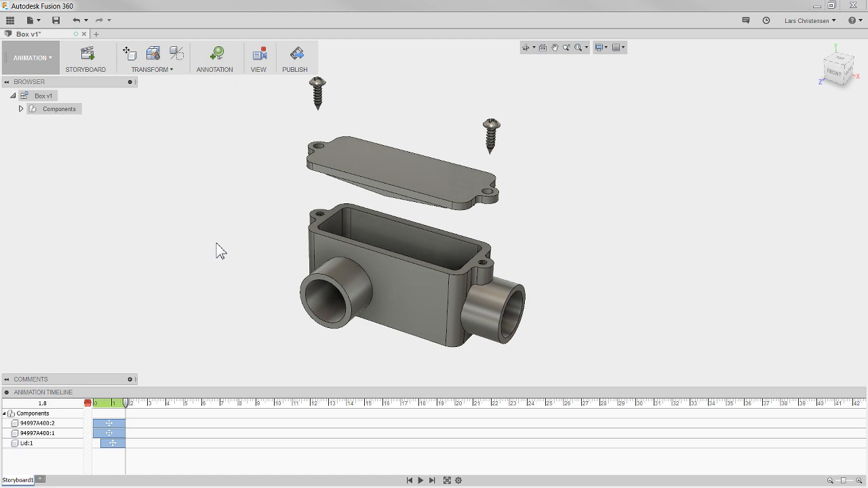
left_click(56, 20)
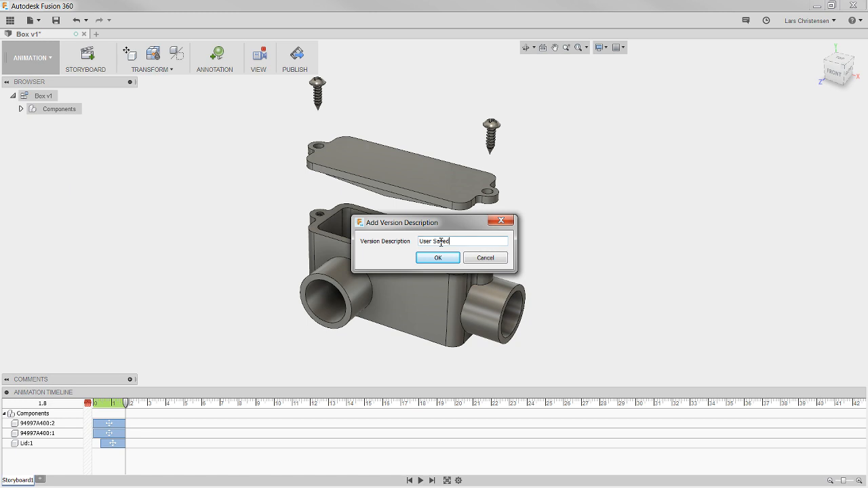
key("ctrl+a")
type("Explode")
left_click(441, 258)
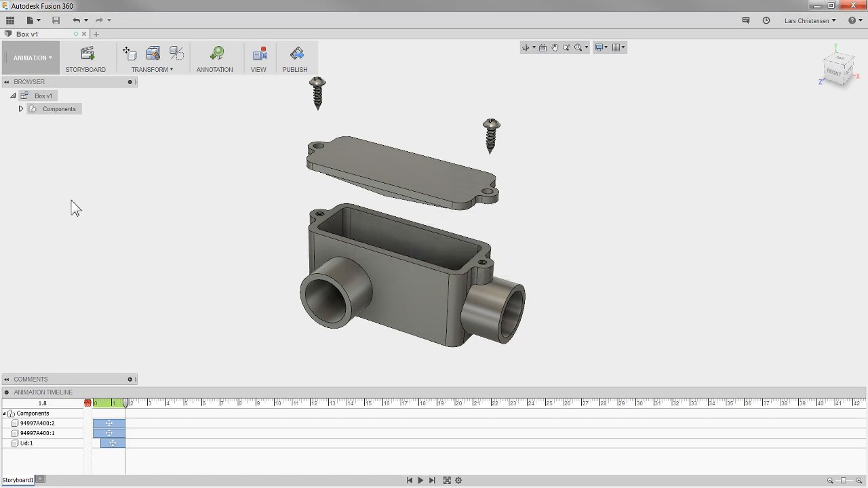
- Create a new drawing from the animation's Storyboard1, from scratch, with the ISO standard, mm units and A3 (420mm x 297mm) sheet size
left_click(30, 60)
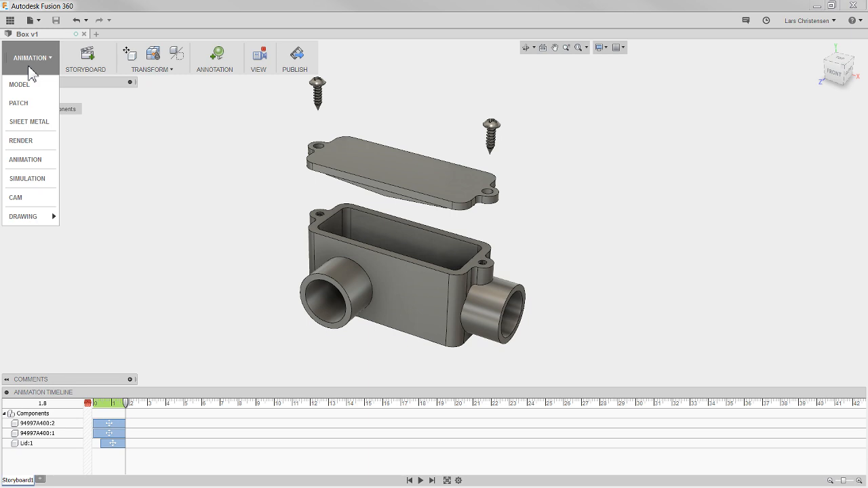
mouse_move(16, 219)
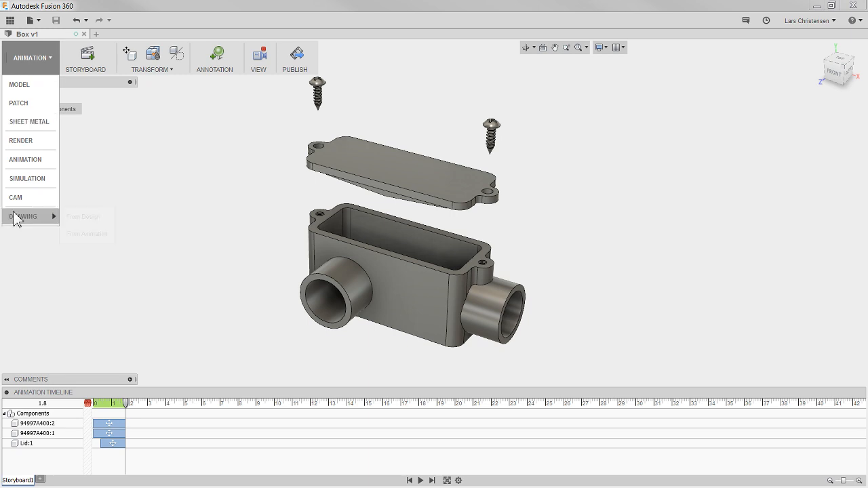
left_click(86, 235)
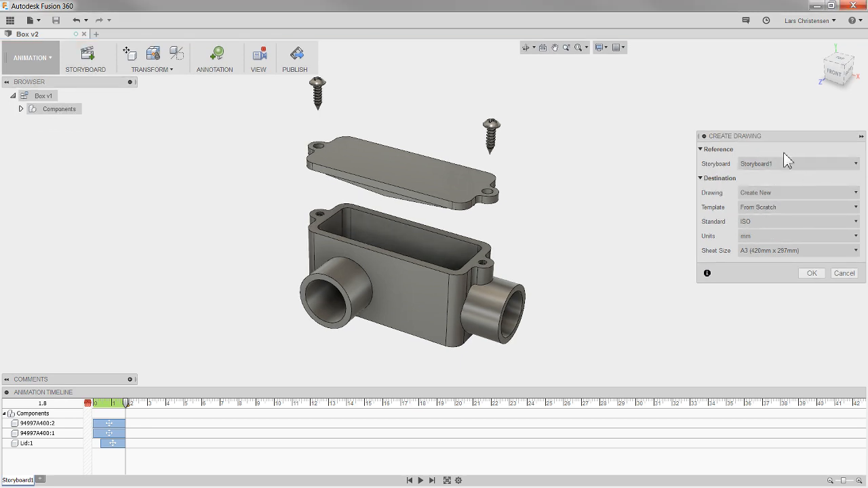
left_click(811, 193)
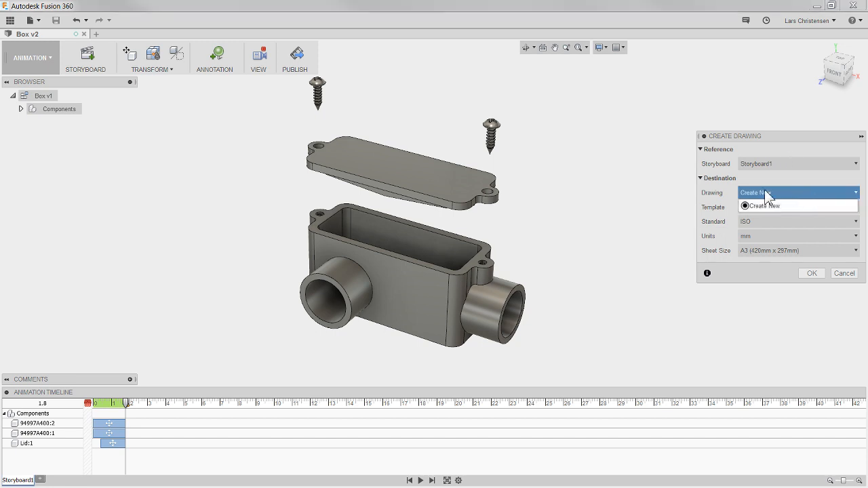
left_click(800, 206)
left_click(800, 207)
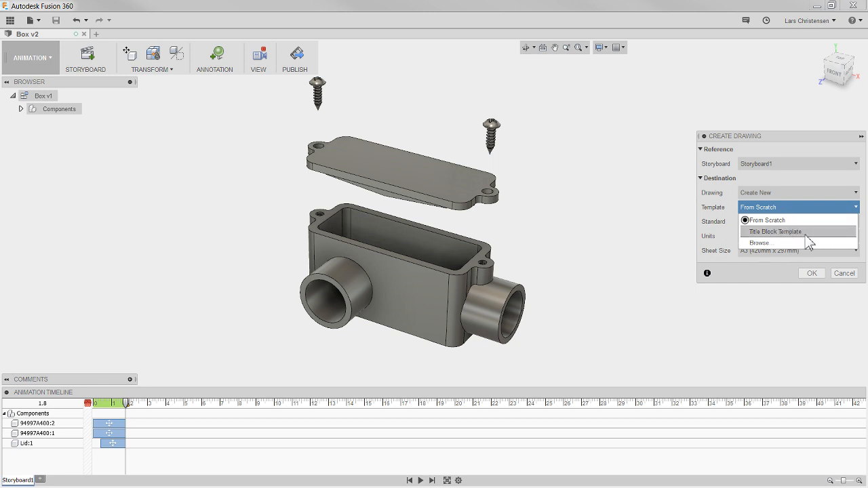
left_click(772, 221)
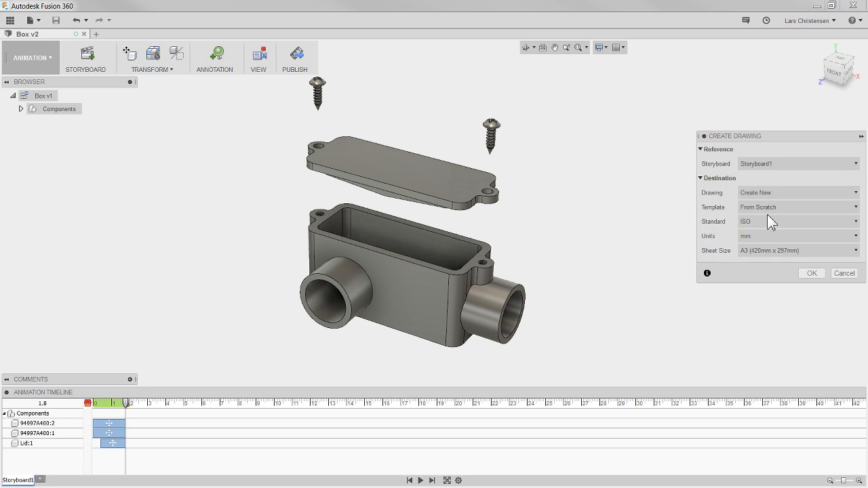
left_click(772, 222)
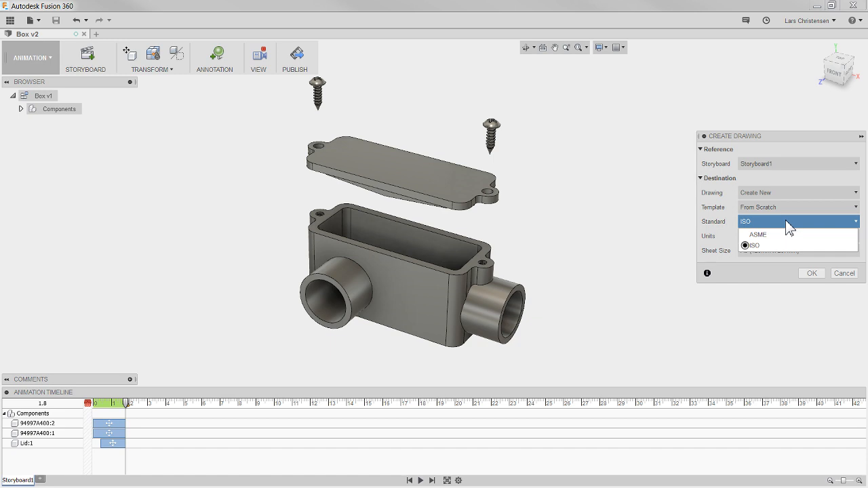
left_click(772, 219)
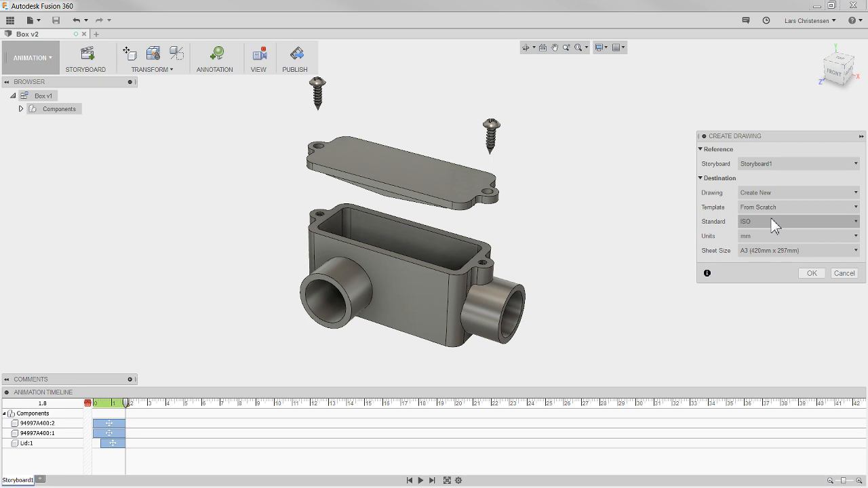
left_click(771, 218)
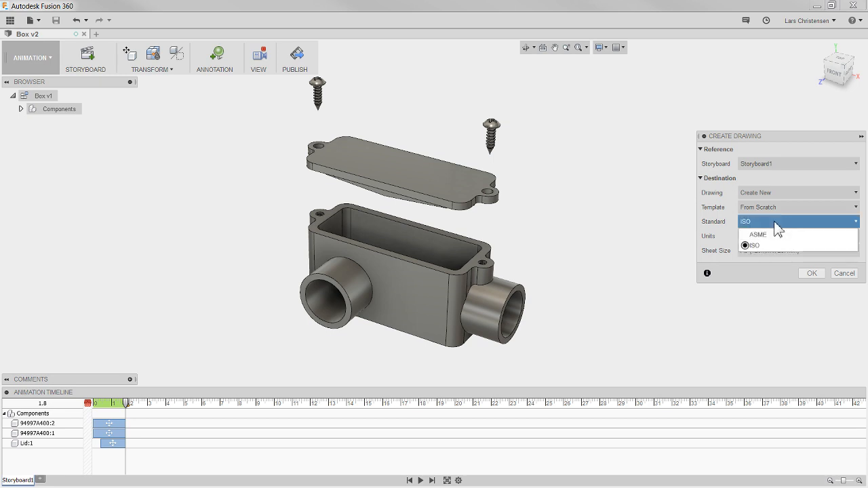
left_click(774, 222)
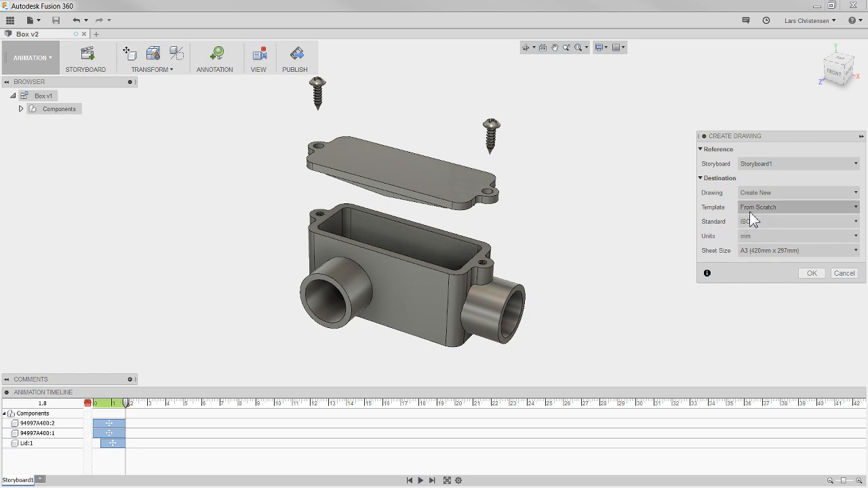
left_click(812, 273)
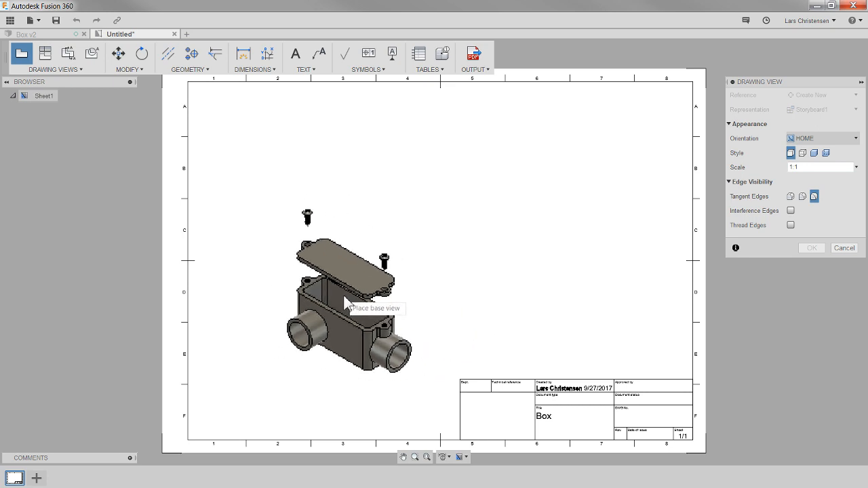
- Place the exploded base view at 1:1 in the sheet's lower-left area with HOME orientation and change its style to shaded
left_click(337, 291)
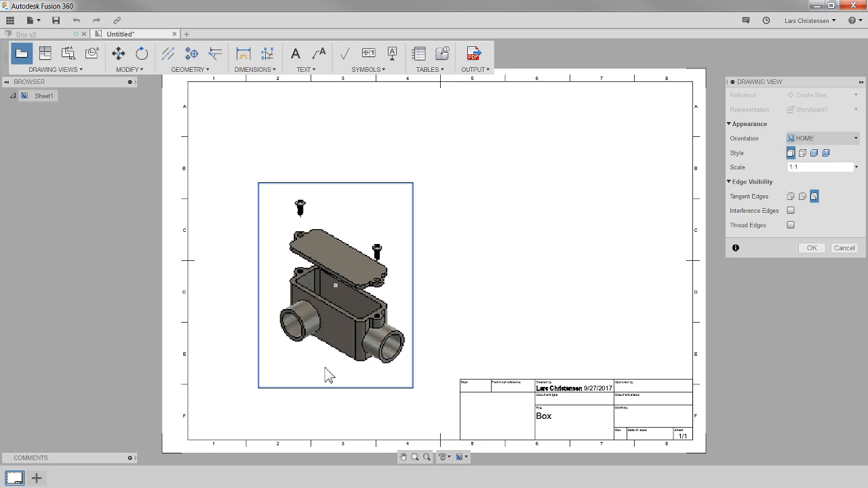
key("Return")
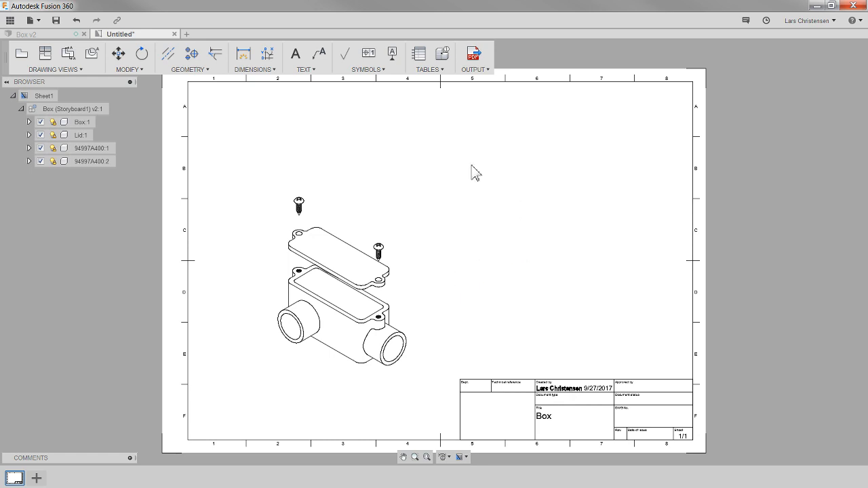
left_click(339, 270)
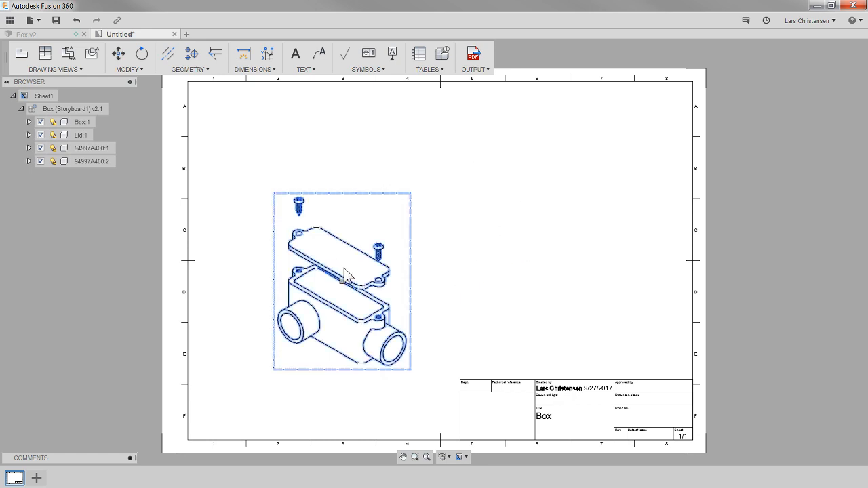
right_click(345, 274)
key("Escape")
left_click(813, 111)
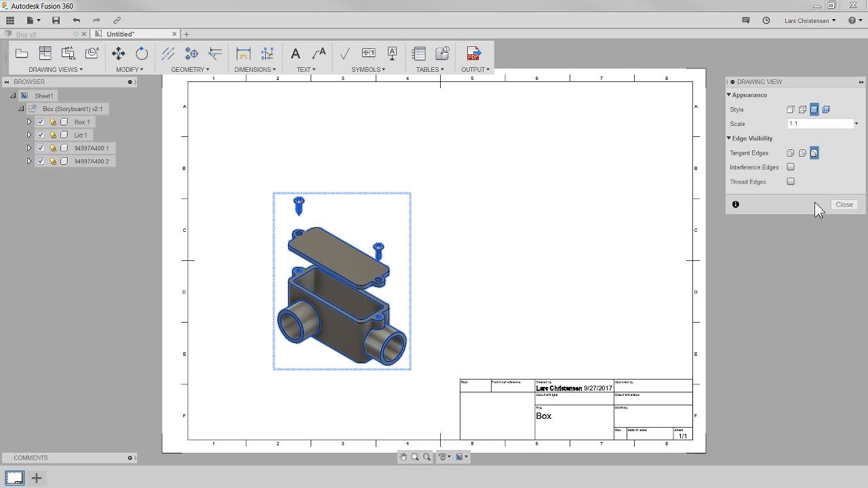
left_click(844, 204)
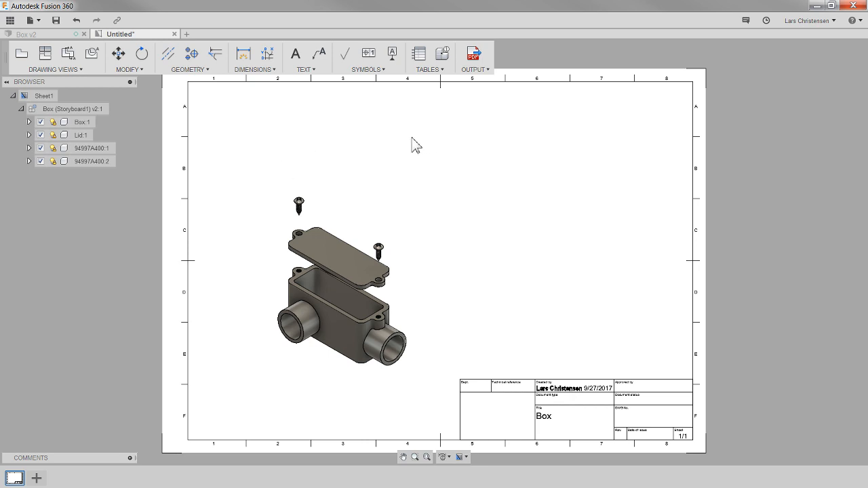
- Insert a parts list snapped to the upper-right corner of the sheet border and inspect its rows
left_click(421, 57)
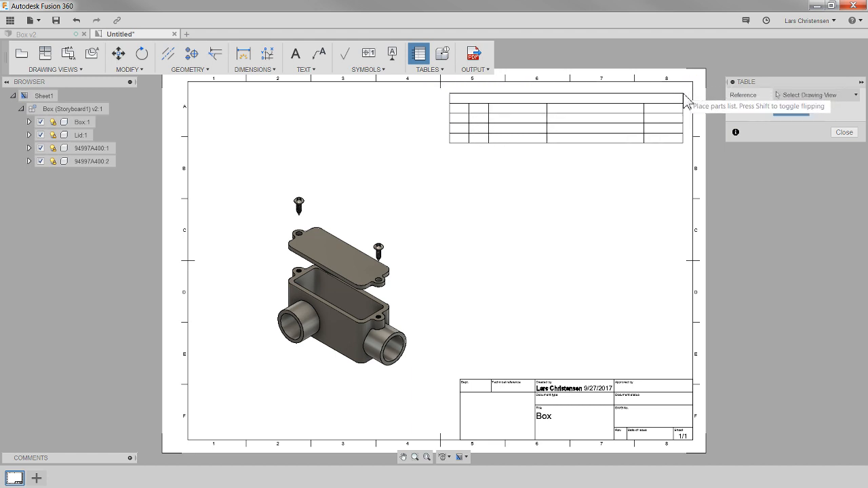
left_click(692, 82)
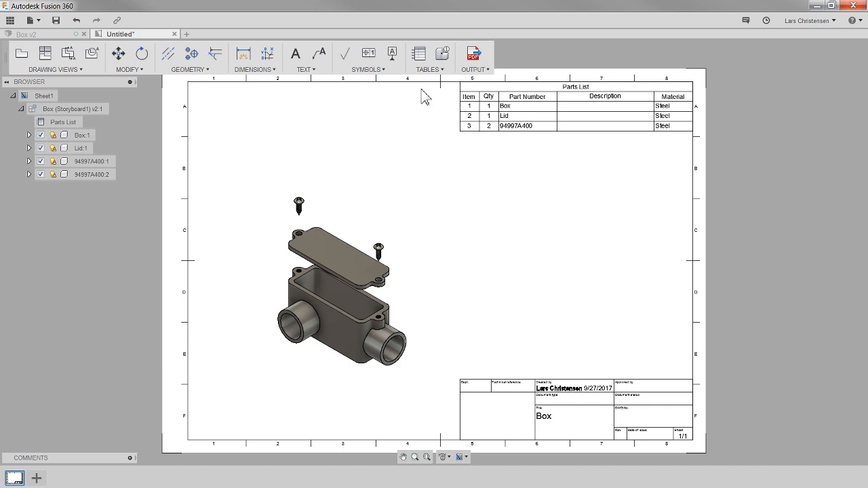
left_click(438, 71)
left_click(473, 121)
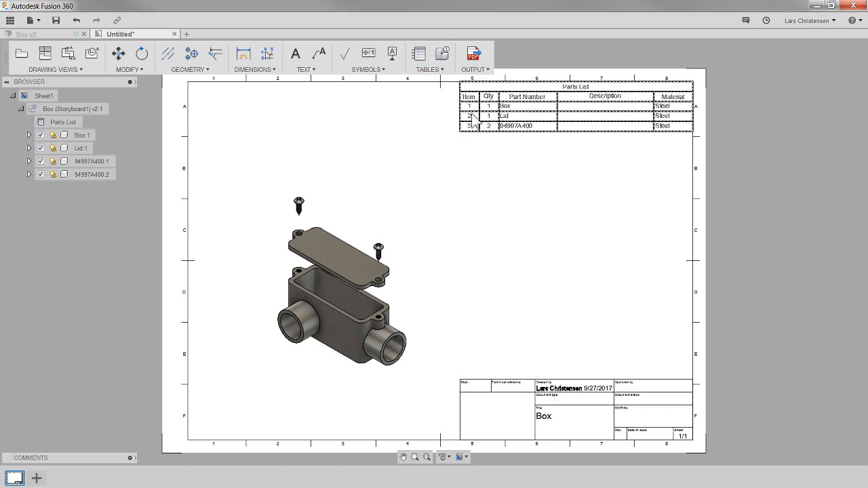
scroll(549, 59, "up", 5)
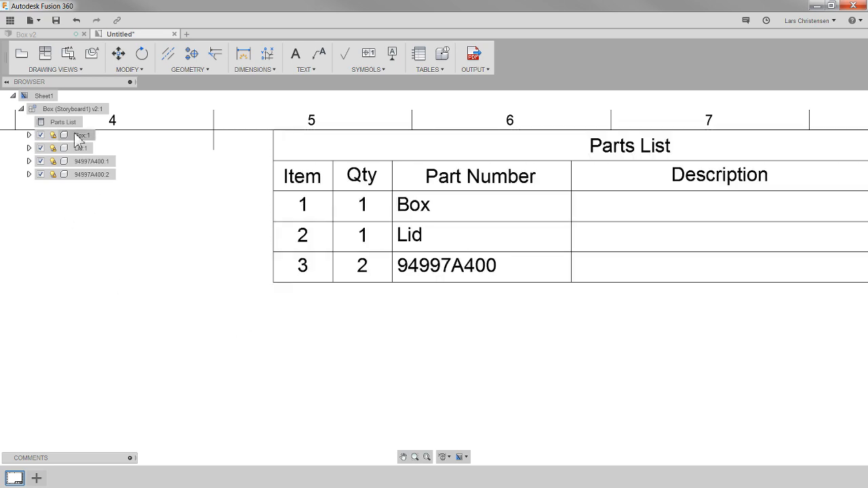
scroll(188, 264, "down", 3)
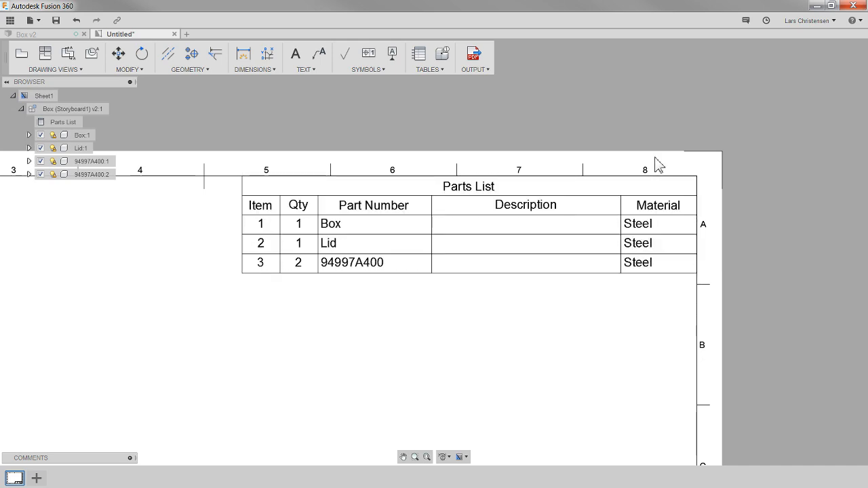
- Add standard balloons to both lid screws, placed above and to the right of each screw
scroll(624, 129, "down", 5)
scroll(184, 292, "down", 1)
scroll(382, 436, "up", 3)
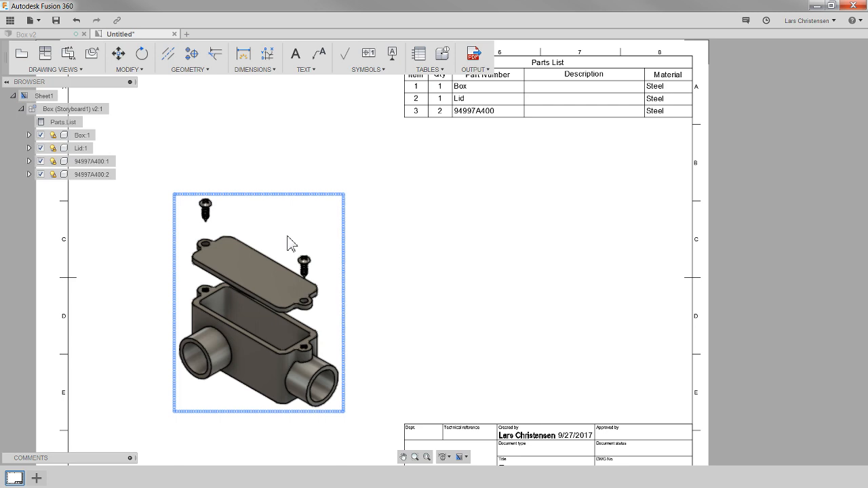
left_click(429, 70)
left_click(434, 93)
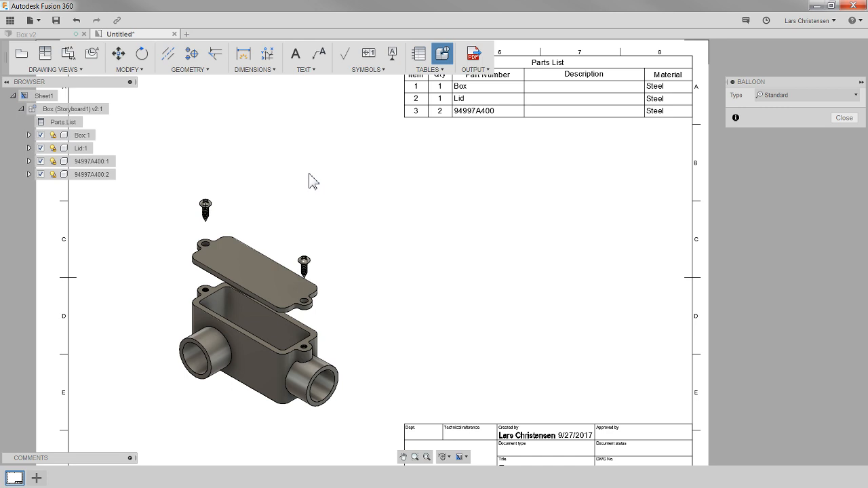
left_click(271, 174)
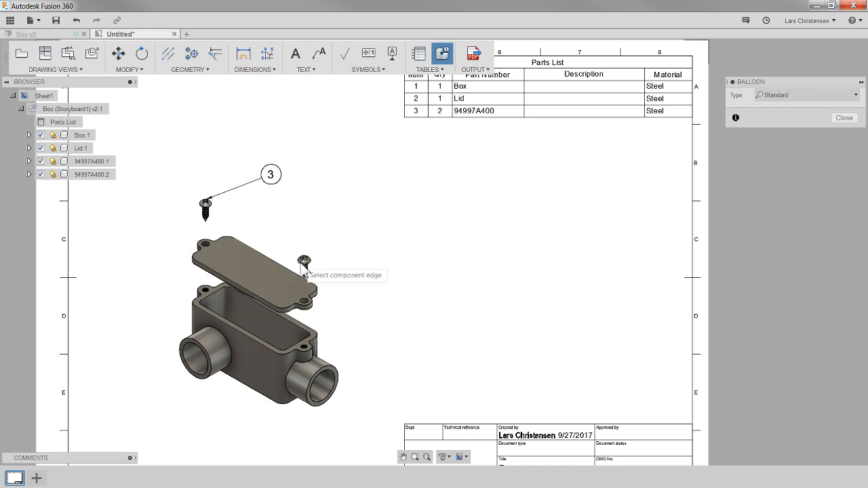
left_click(304, 268)
left_click(359, 220)
- Add standard balloons to the lid and the box, placed to the right of the exploded view
left_click(319, 289)
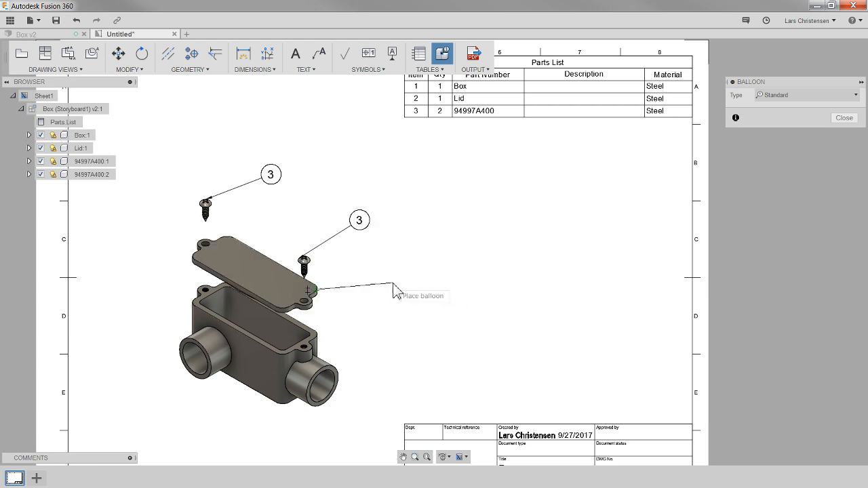
left_click(393, 281)
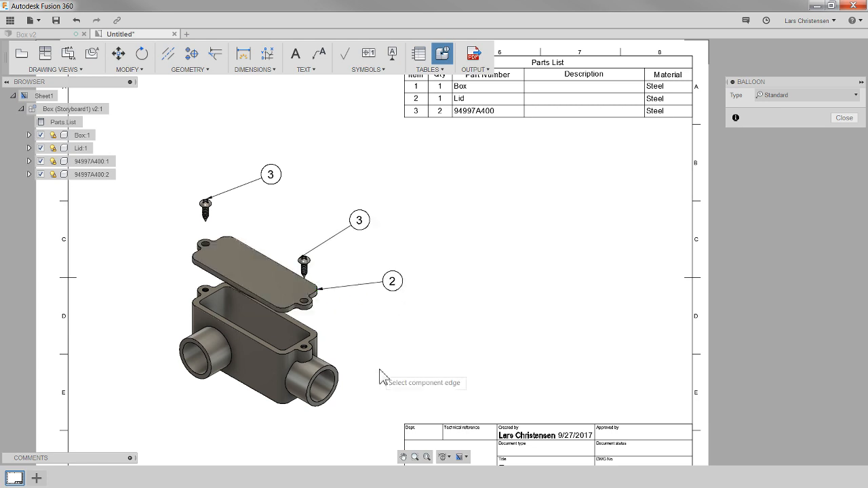
left_click(339, 370)
left_click(401, 347)
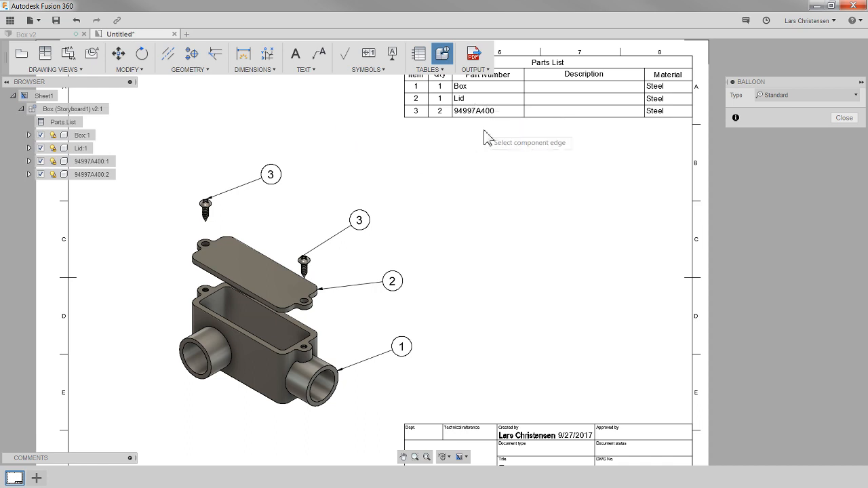
scroll(413, 142, "down", 1)
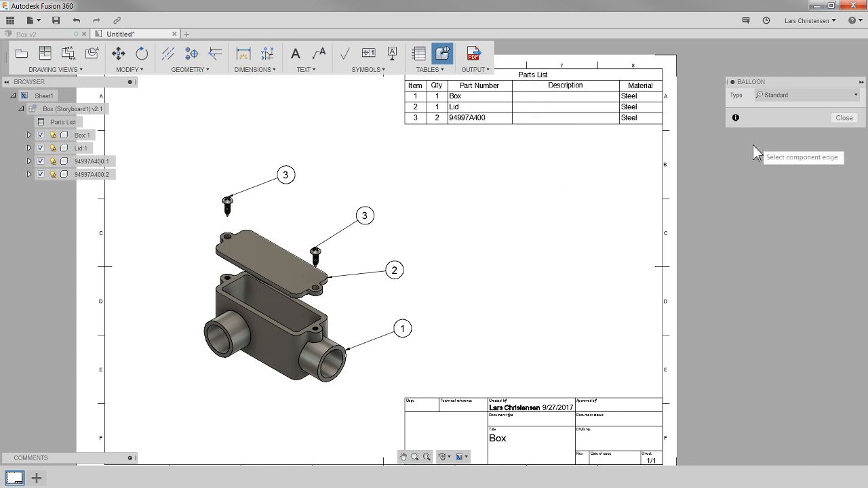
left_click(844, 118)
- Renumber the balloons starting at 1, with both screws as 1, the lid as 2 and the box as 3
left_click(426, 69)
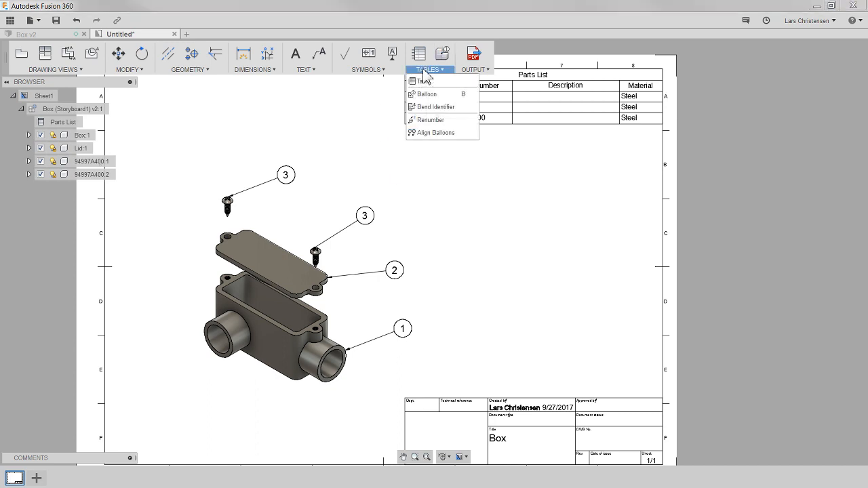
left_click(430, 120)
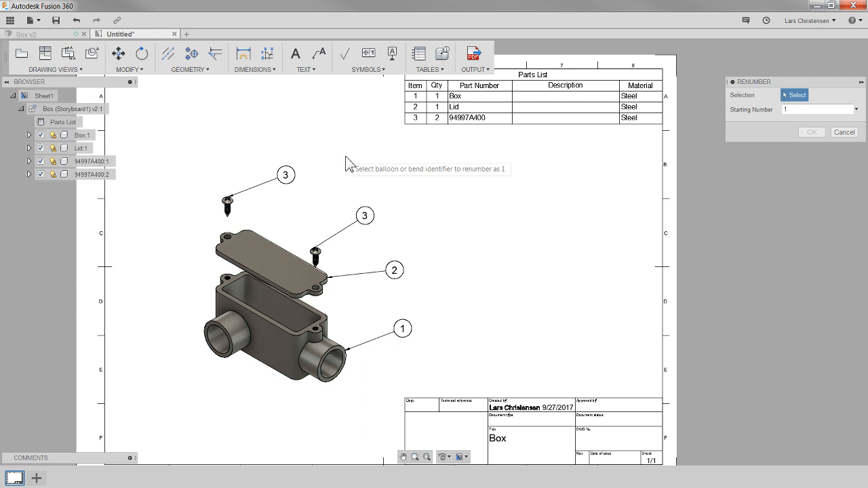
left_click(365, 216)
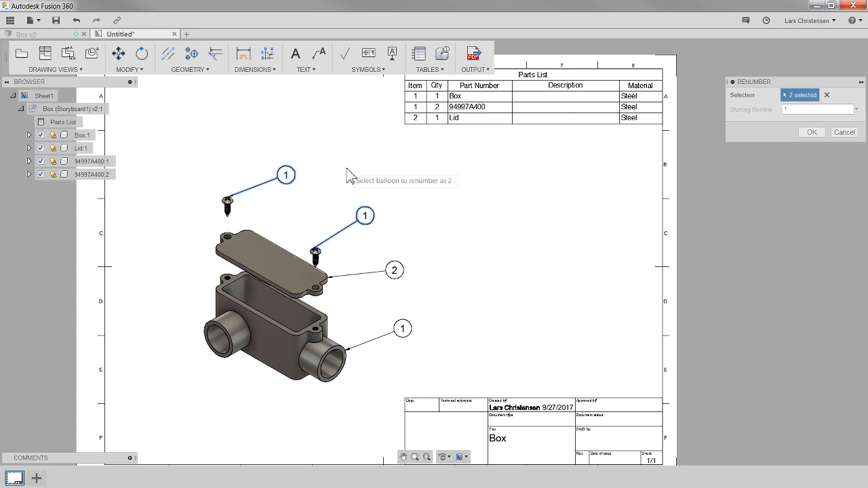
left_click(395, 271)
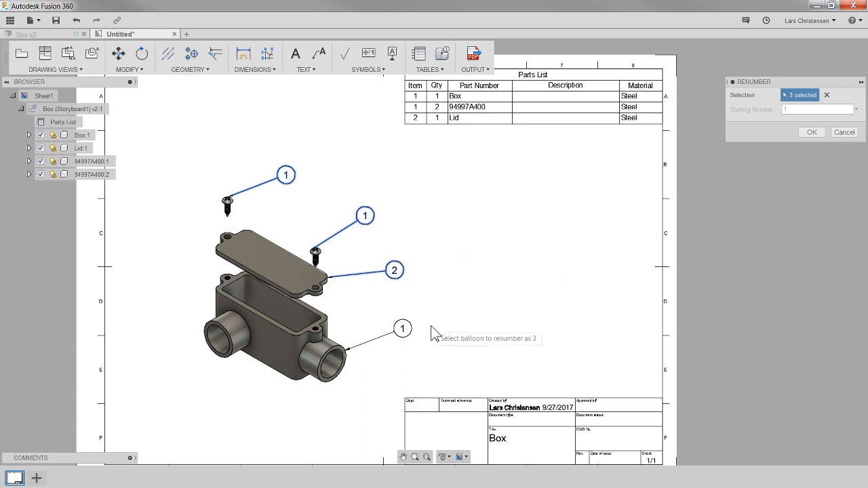
left_click(402, 329)
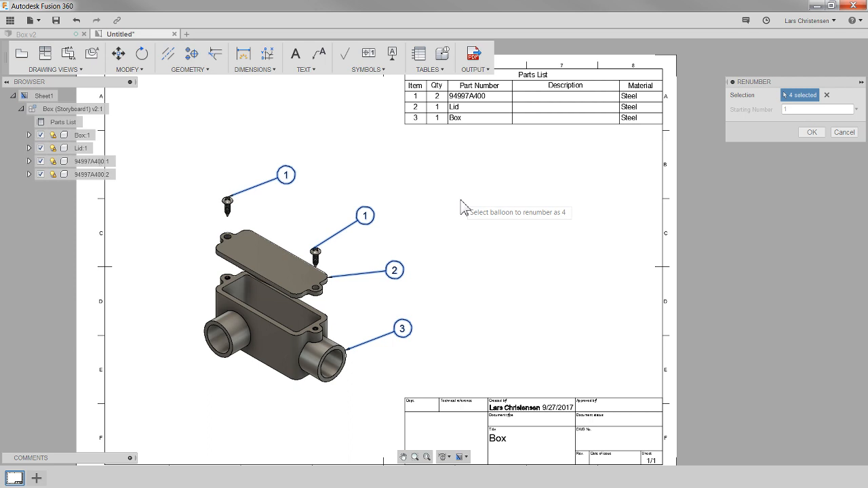
key("Return")
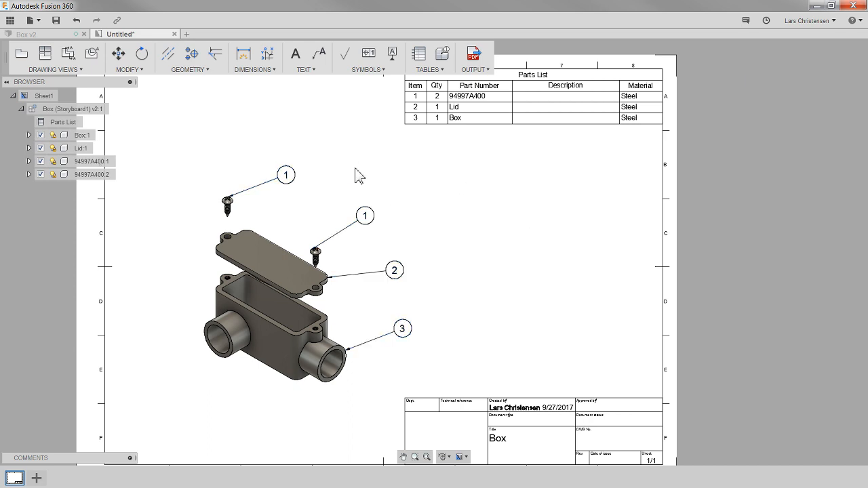
- Align the balloons of the right-hand screw, the lid and the box along a diagonal line sloping down to the right
left_click(428, 70)
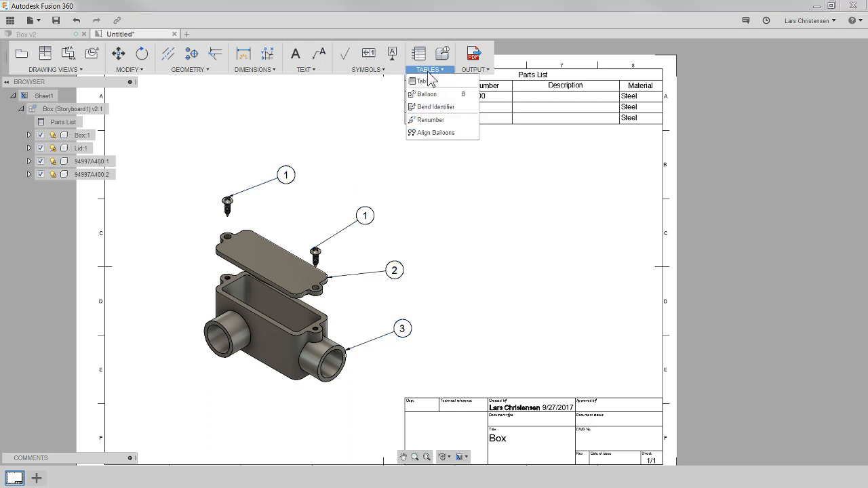
left_click(436, 133)
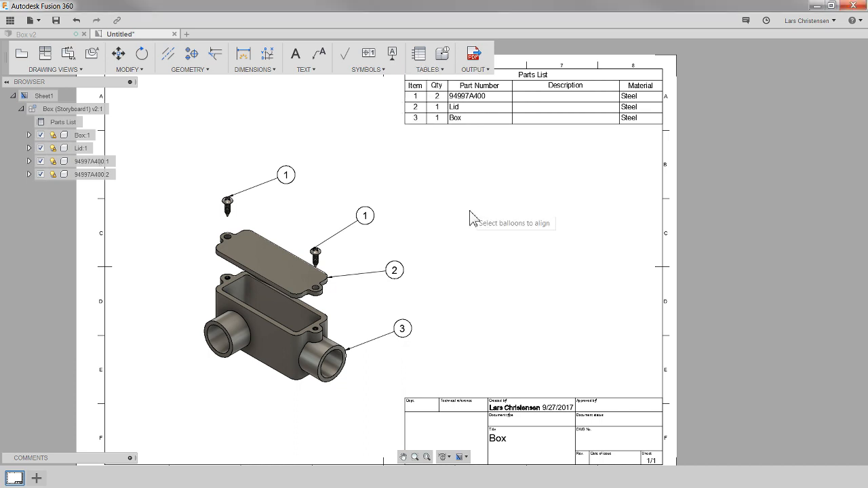
left_click(365, 216)
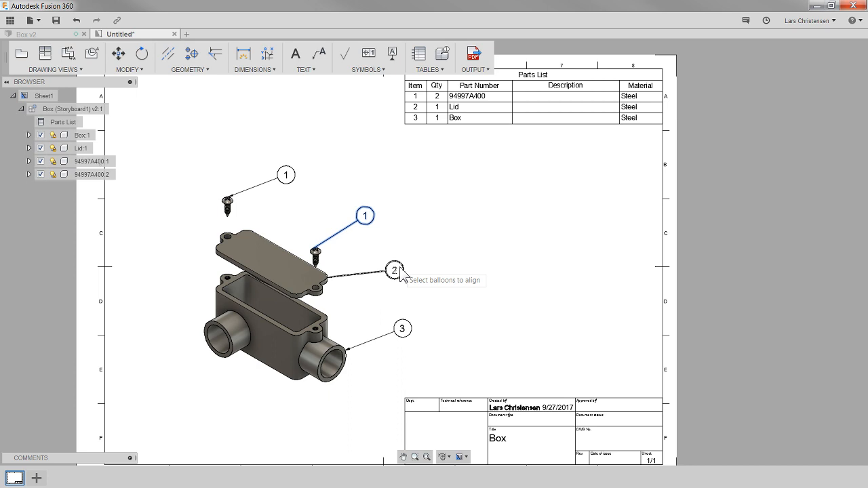
left_click(394, 270)
left_click(403, 329)
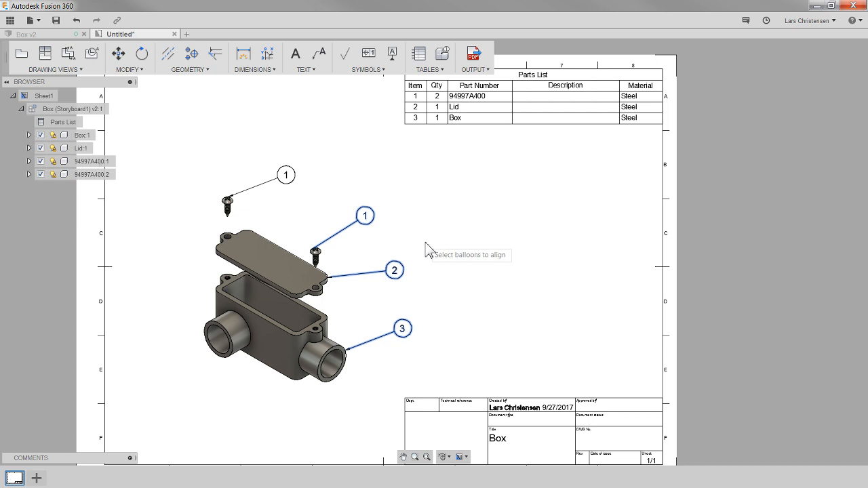
key("Return")
left_click(365, 216)
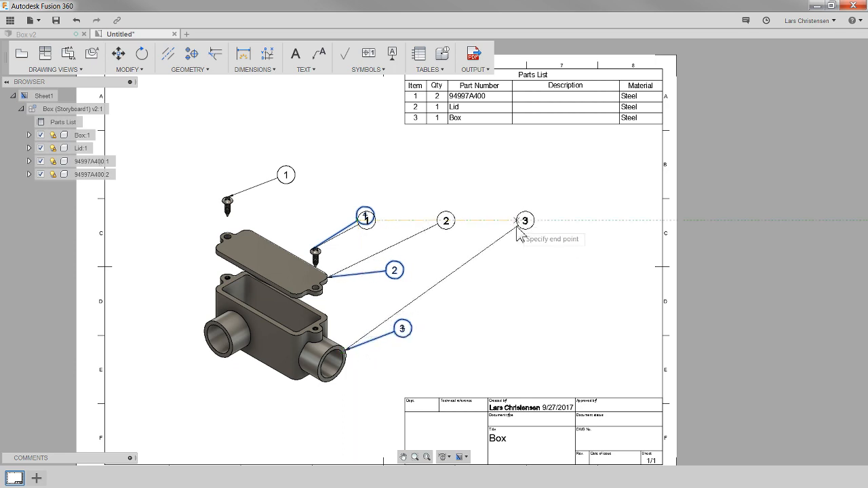
left_click(460, 311)
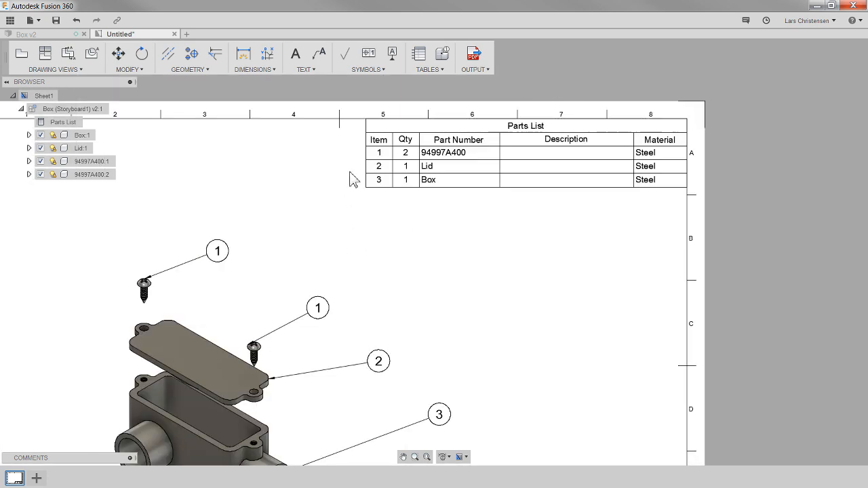
left_click(226, 260)
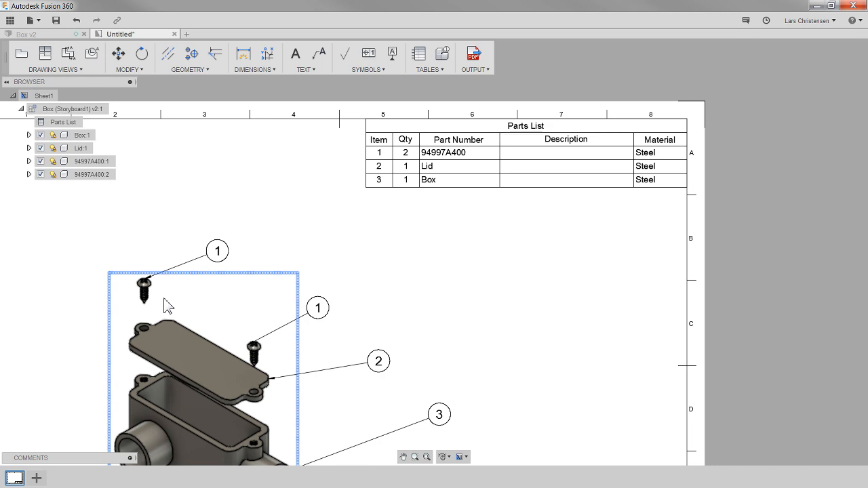
scroll(164, 299, "down", 2)
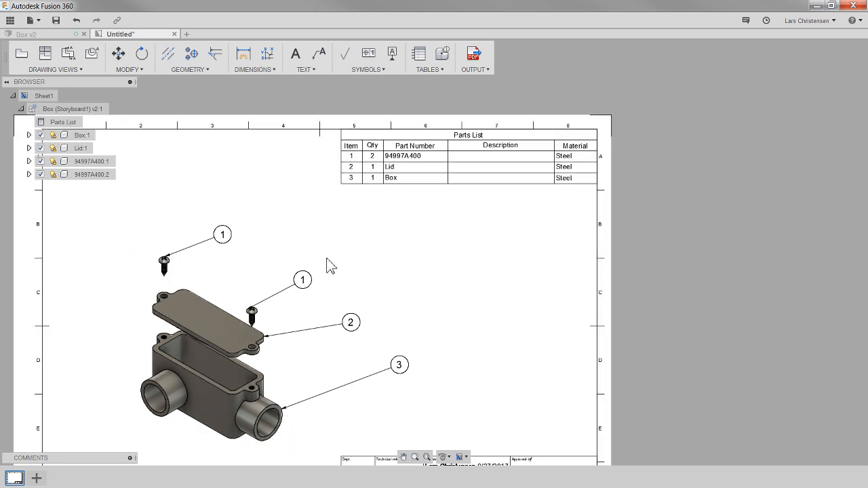
scroll(413, 194, "down", 3)
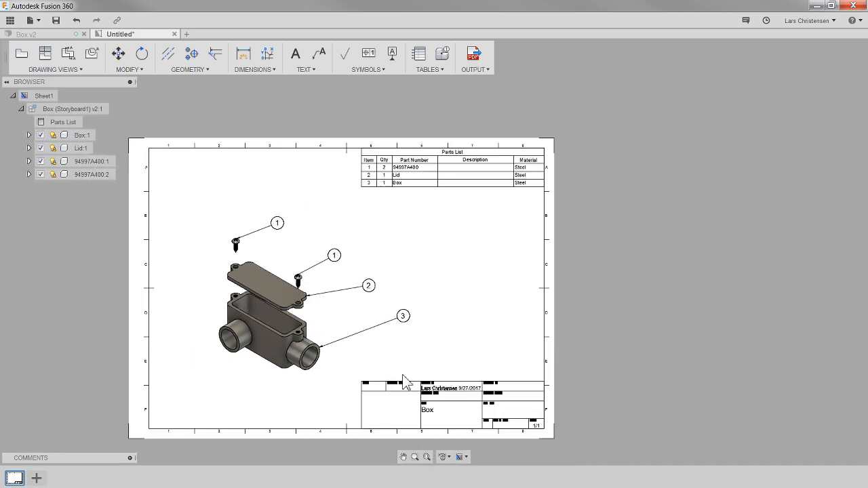
scroll(405, 381, "up", 2)
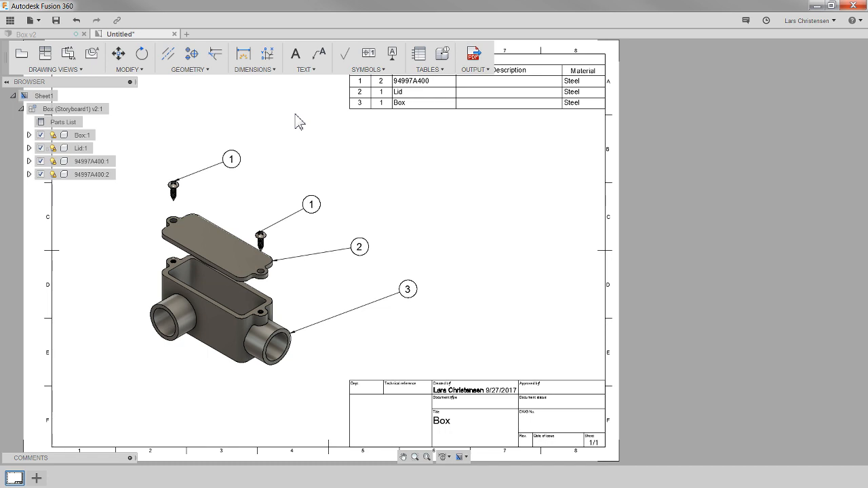
- Return to the Box design and switch it from the Animation workspace to the Model workspace
left_click(25, 36)
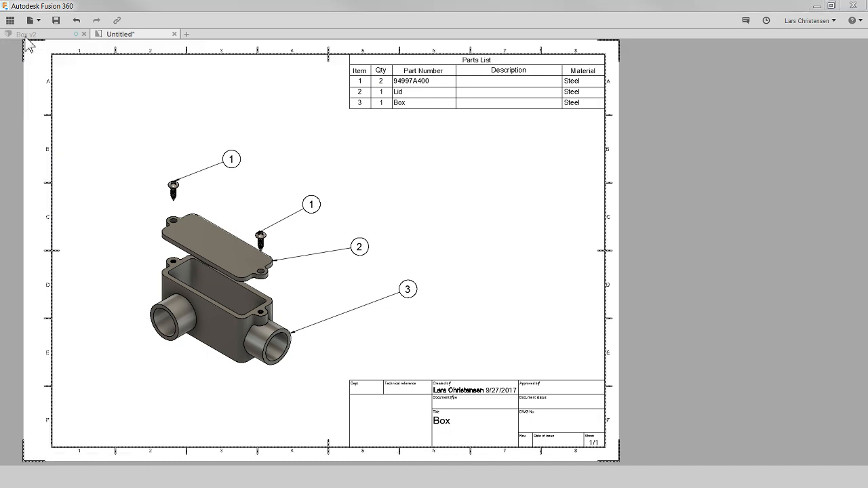
left_click(30, 58)
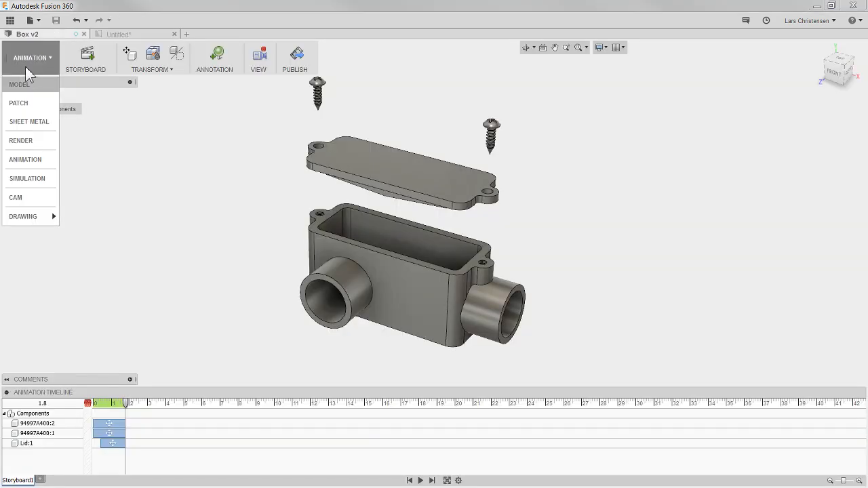
left_click(22, 84)
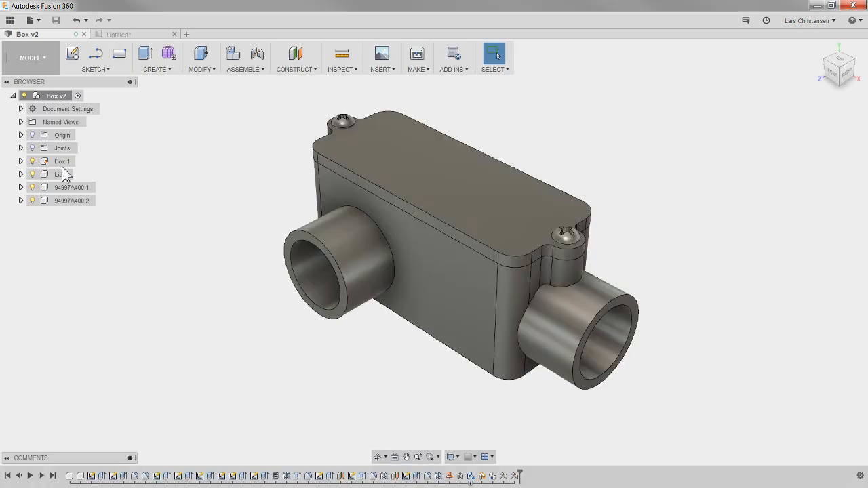
- Apply the ABS Plastic physical material from the Fusion 360 Material Library to the box and the lid
right_click(61, 164)
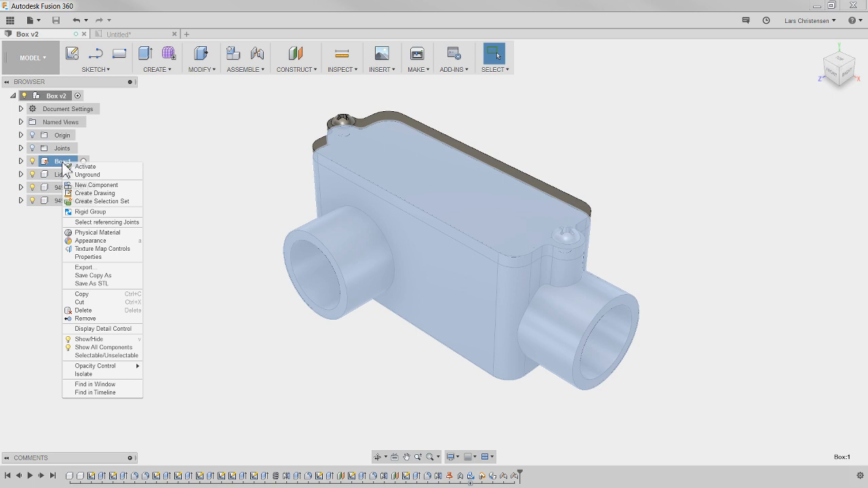
left_click(98, 241)
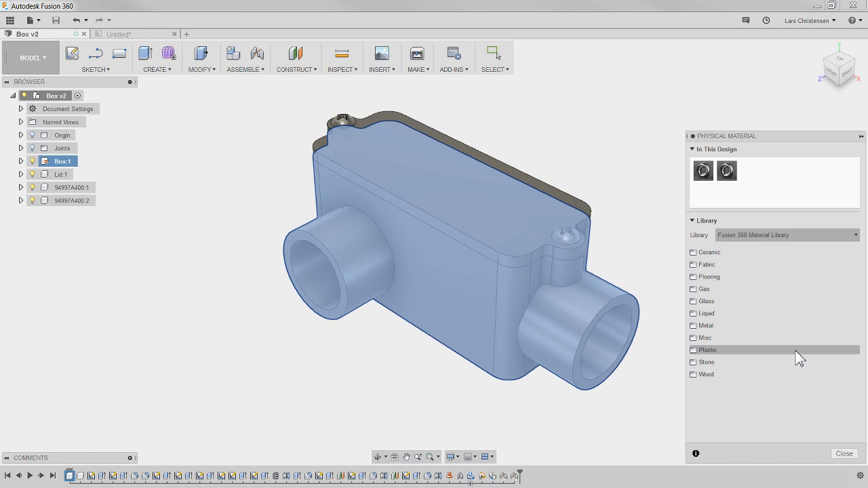
left_click(796, 351)
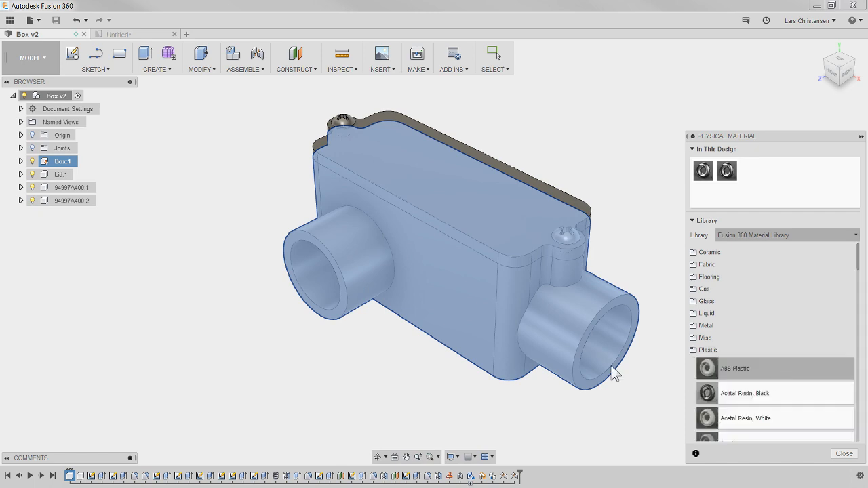
left_click_drag(613, 375, 613, 375)
left_click_drag(776, 367, 441, 173)
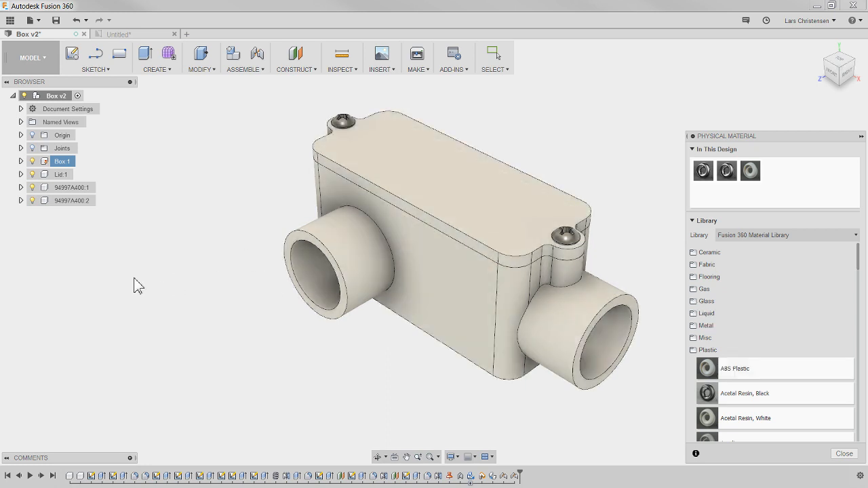
middle_click_drag(135, 278, 82, 276)
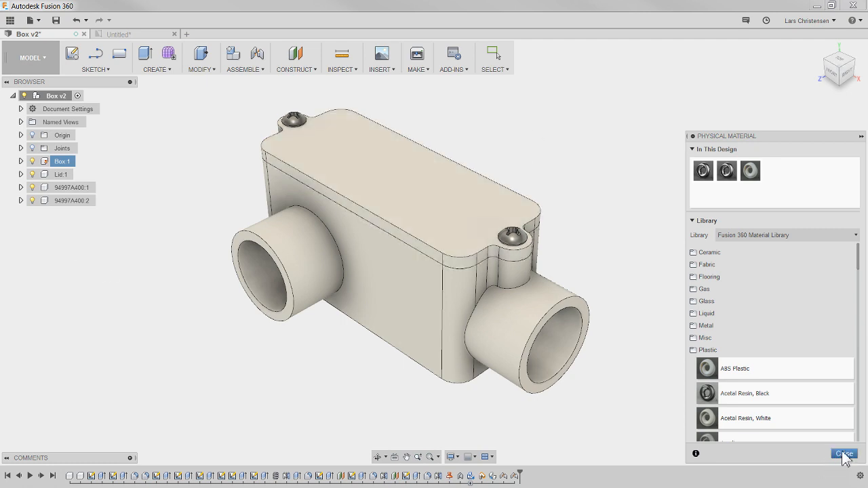
scroll(800, 414, "down", 2)
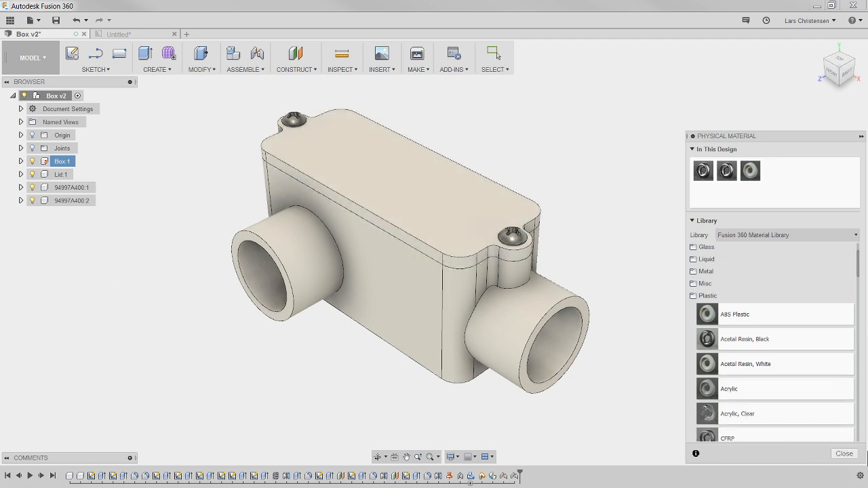
left_click(845, 453)
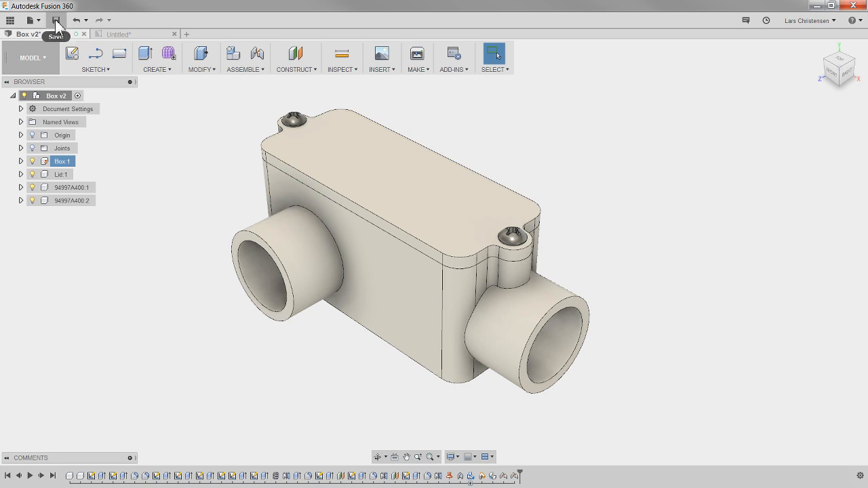
- Save the Box design as a new version with the description "Changed material"
left_click(57, 21)
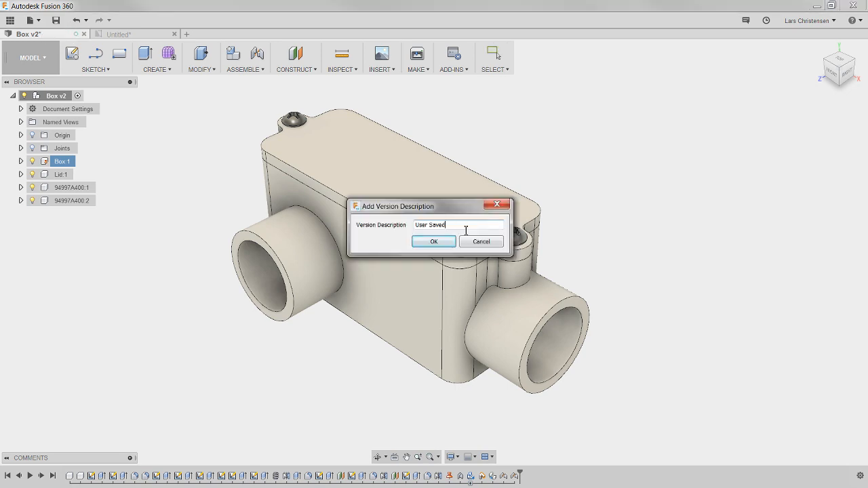
left_click_drag(466, 230, 381, 258)
type("Changed material")
left_click(434, 242)
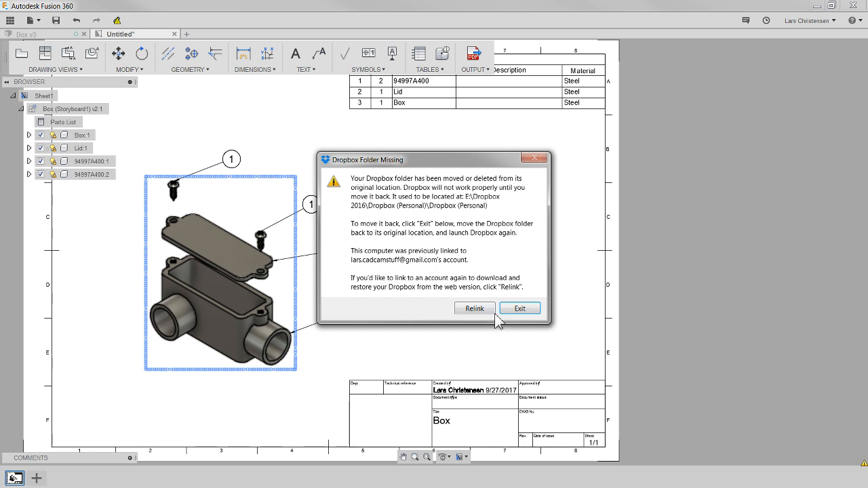
- Exit the Dropbox folder warning and update the exploded-view drawing to the latest saved version of the Box design
left_click(520, 309)
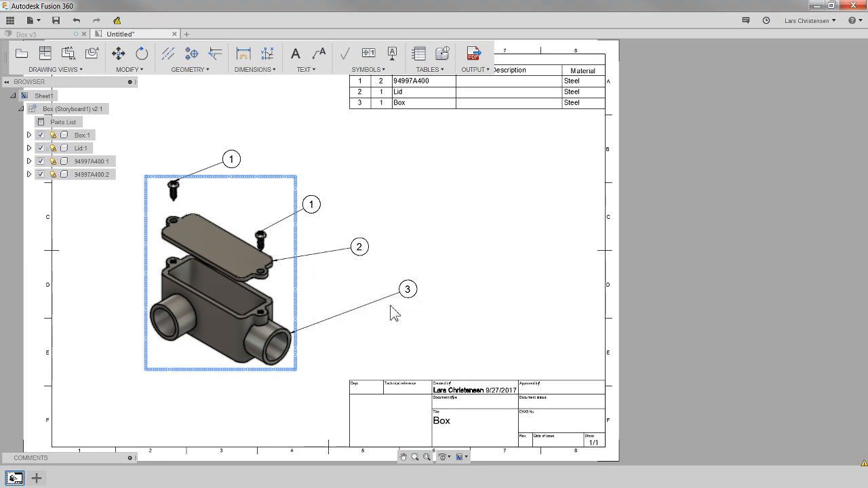
left_click(279, 112)
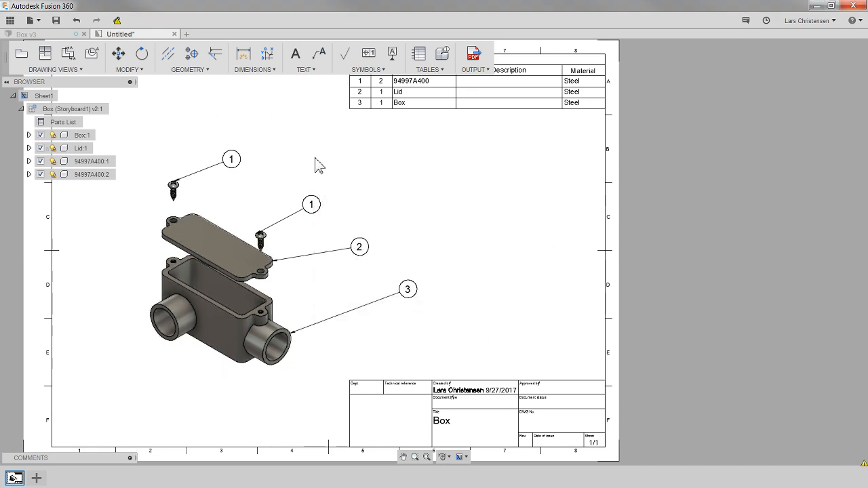
scroll(428, 278, "down", 2)
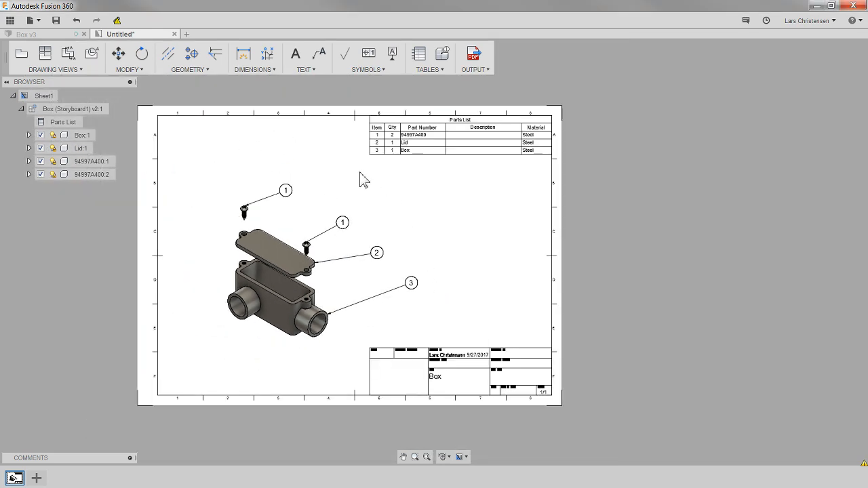
scroll(356, 180, "up", 2)
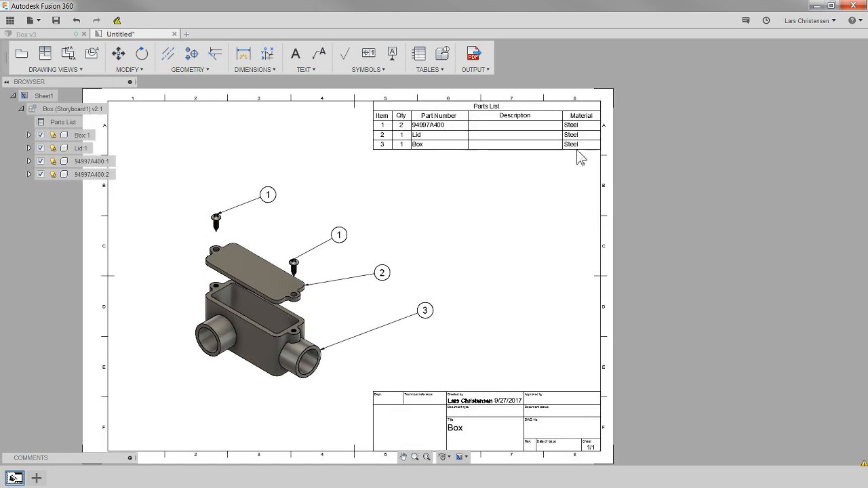
scroll(615, 132, "up", 1)
left_click(197, 226)
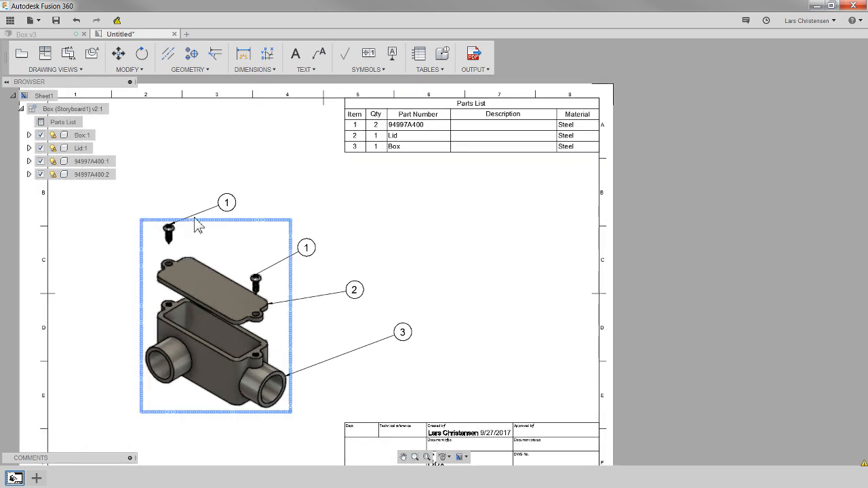
left_click(123, 22)
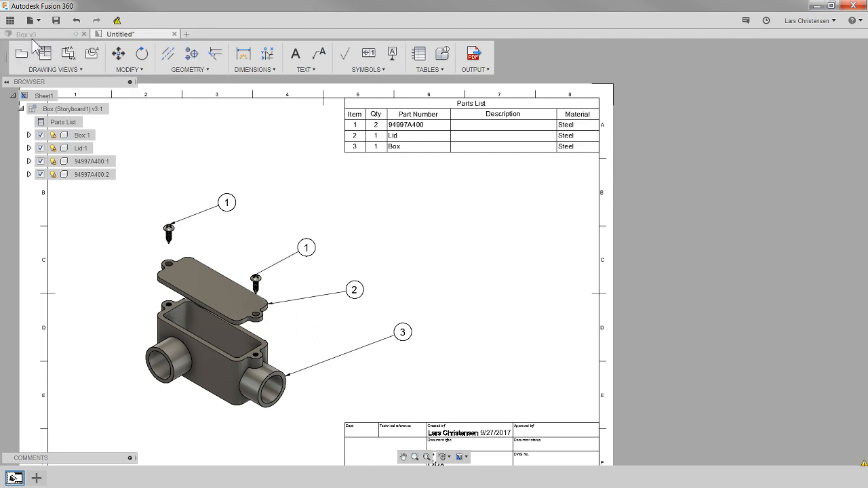
left_click(116, 20)
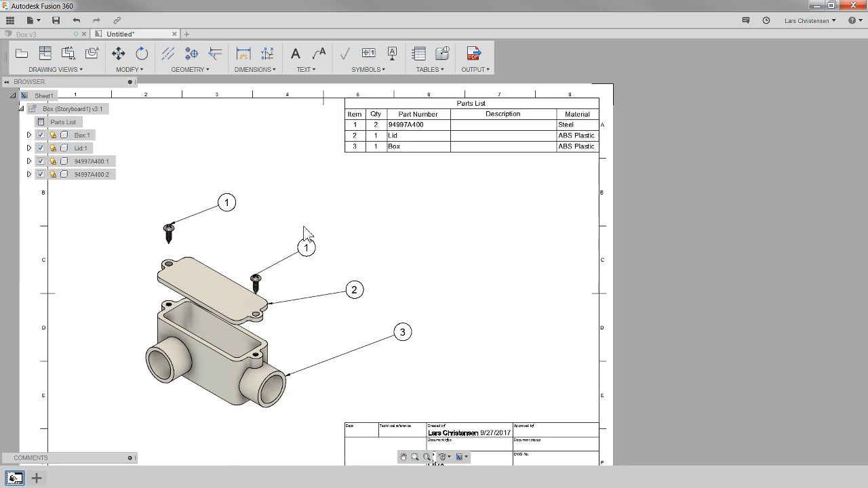
- In the Box design, set the description property of the first 94997A400 screw component to "Buy from McMaster"
left_click(52, 36)
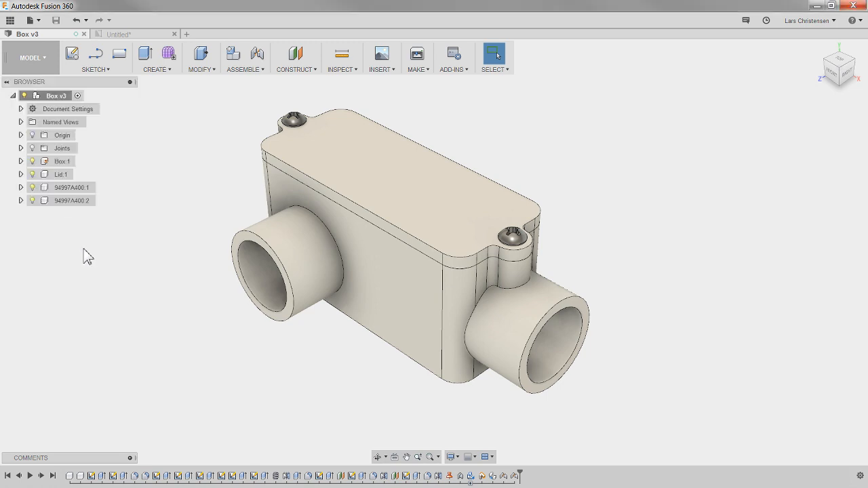
right_click(69, 190)
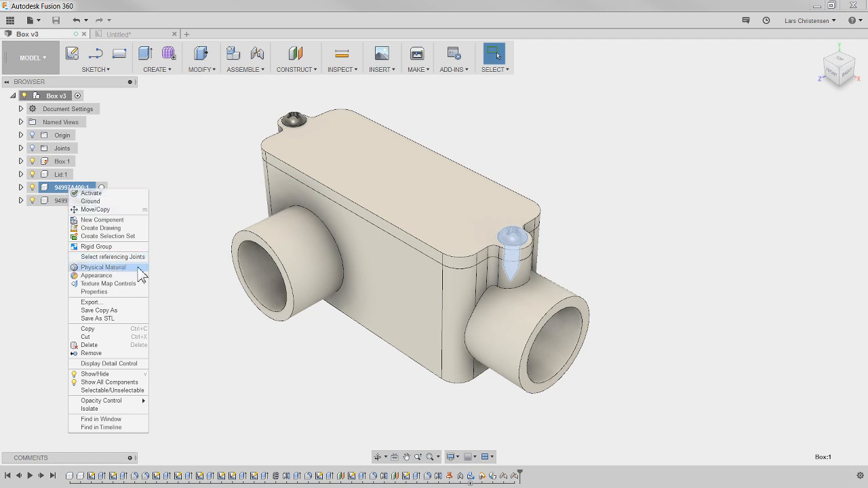
left_click(94, 292)
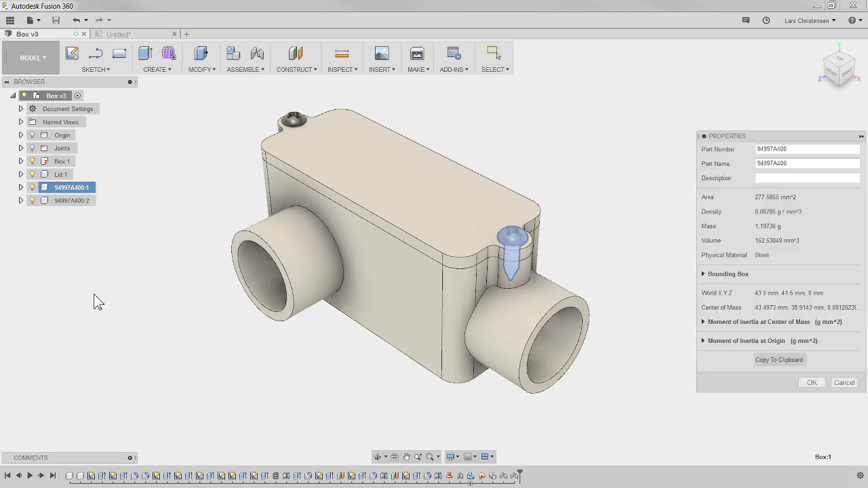
left_click(779, 179)
type("Buy ")
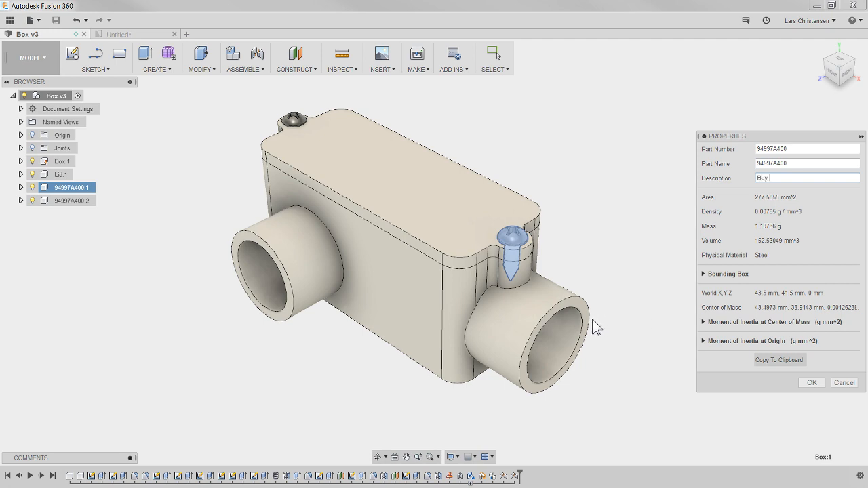
type("from McMaster")
left_click(810, 383)
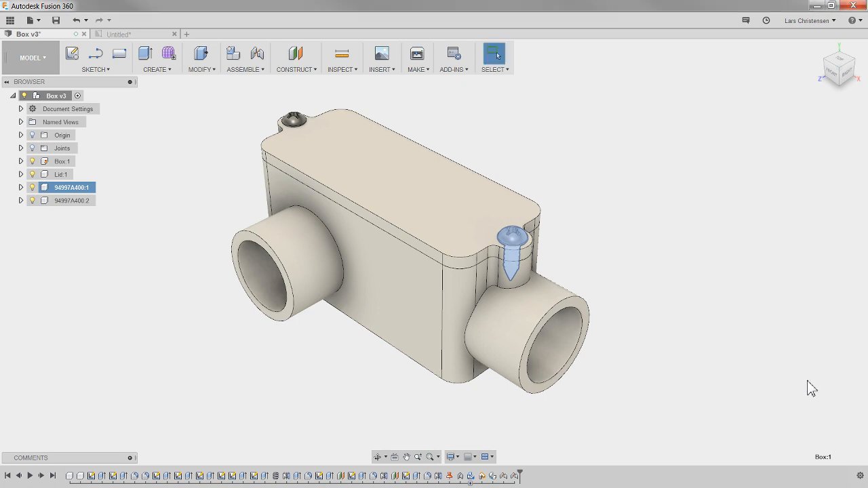
- Save the Box design as a new version with the default description "User Saved"
left_click(56, 20)
triple_click(458, 225)
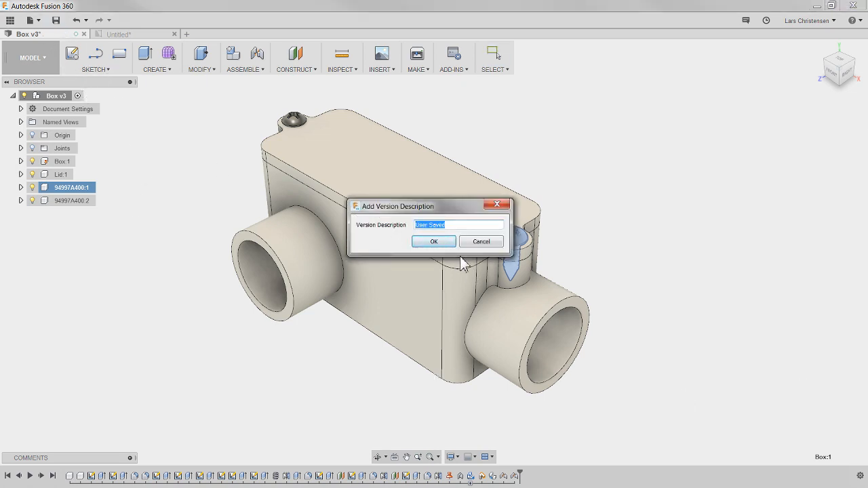
left_click(434, 242)
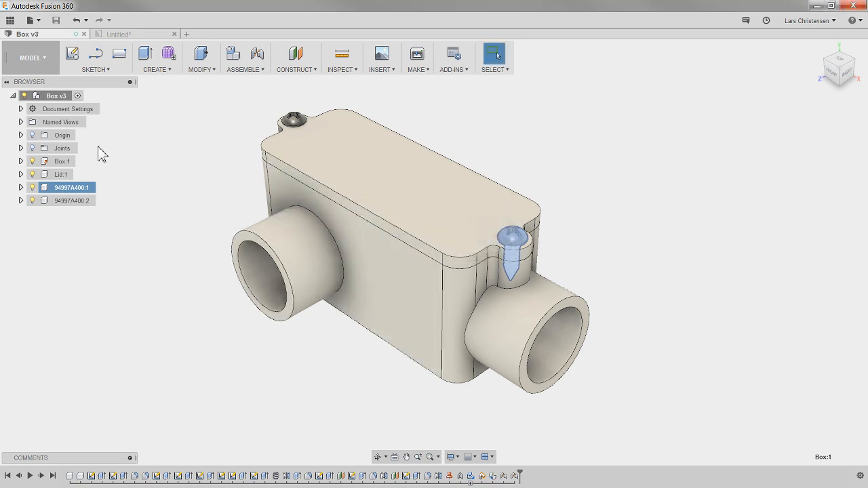
- Return to the exploded-view drawing and update it to the latest saved version of the Box design
left_click(125, 35)
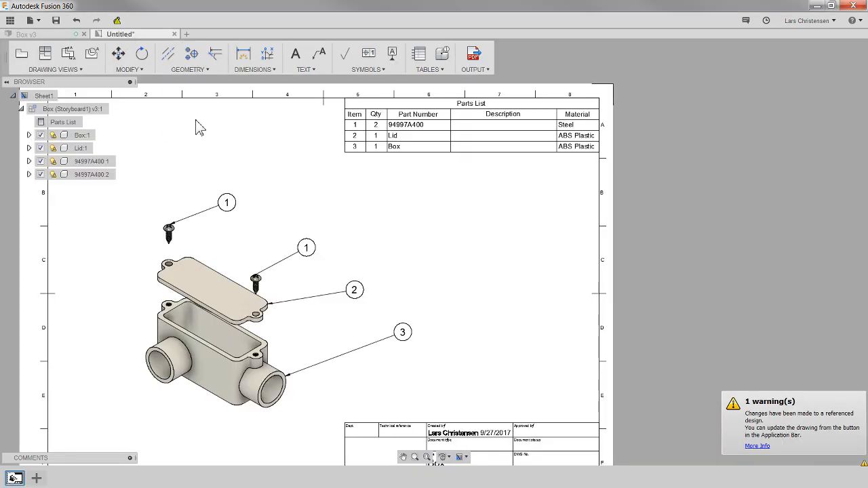
left_click(117, 21)
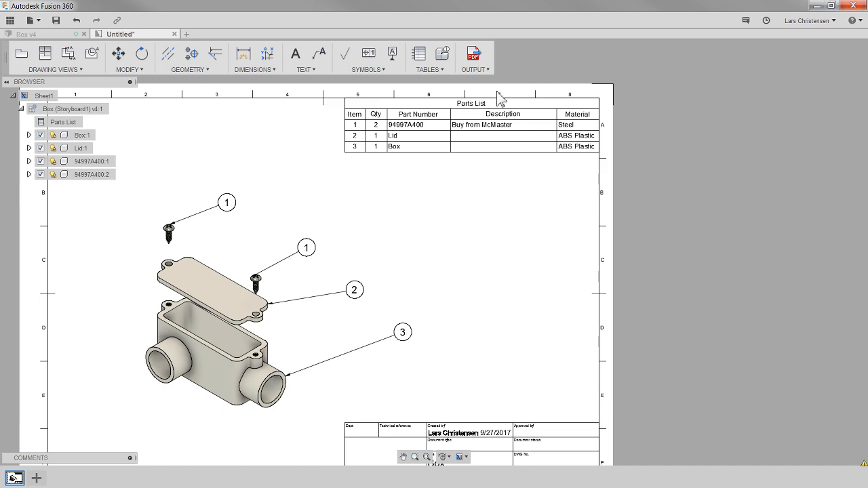
scroll(530, 136, "up", 2)
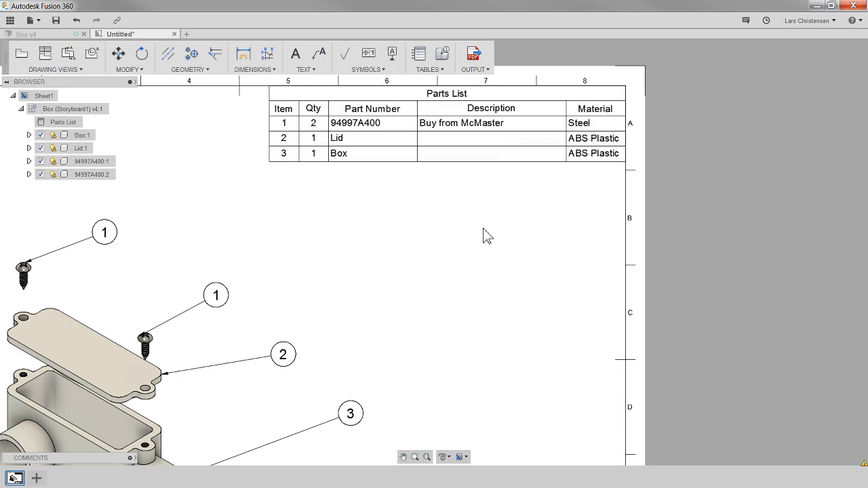
scroll(493, 229, "down", 2)
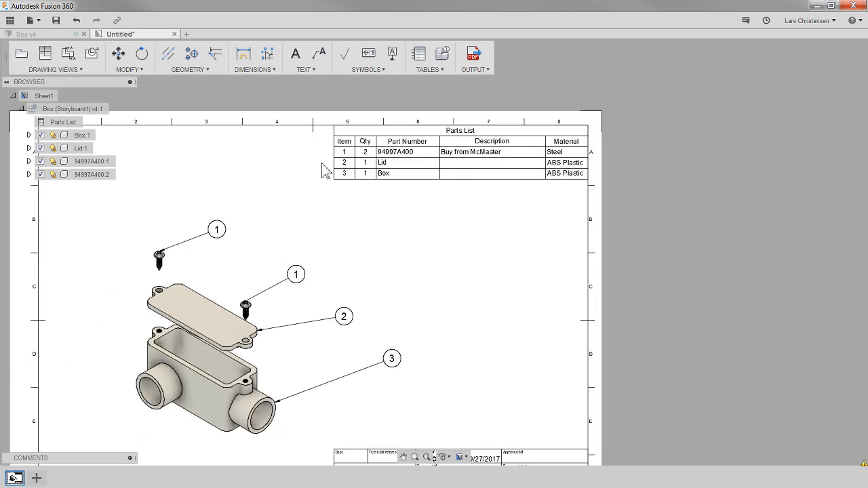
- Examine the title block's editable logo and attribute fields and close them without making changes
scroll(407, 144, "down", 2)
scroll(345, 353, "up", 1)
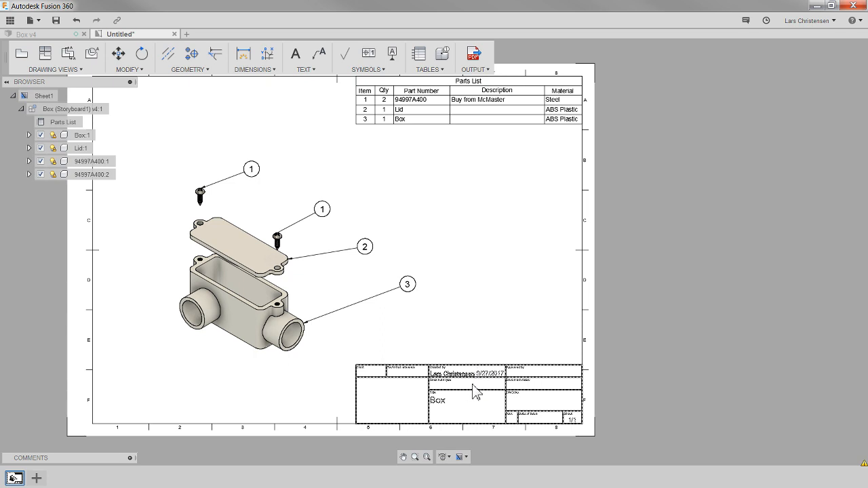
scroll(475, 385, "up", 1)
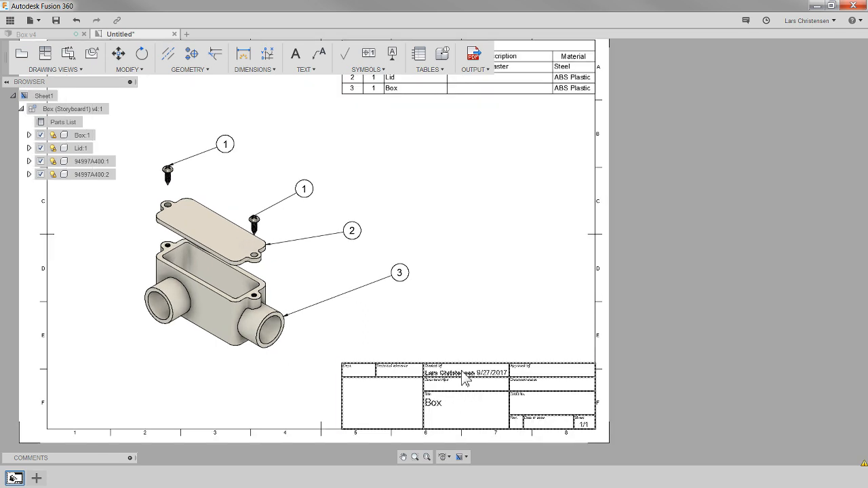
double_click(465, 381)
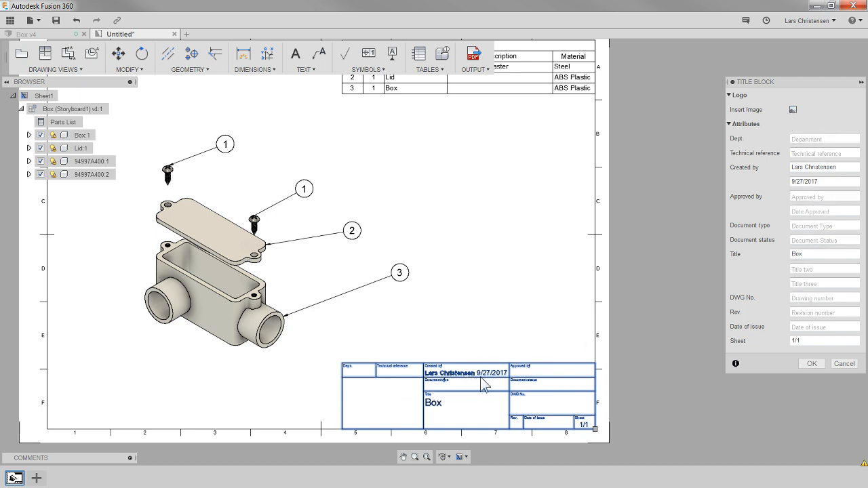
left_click(844, 364)
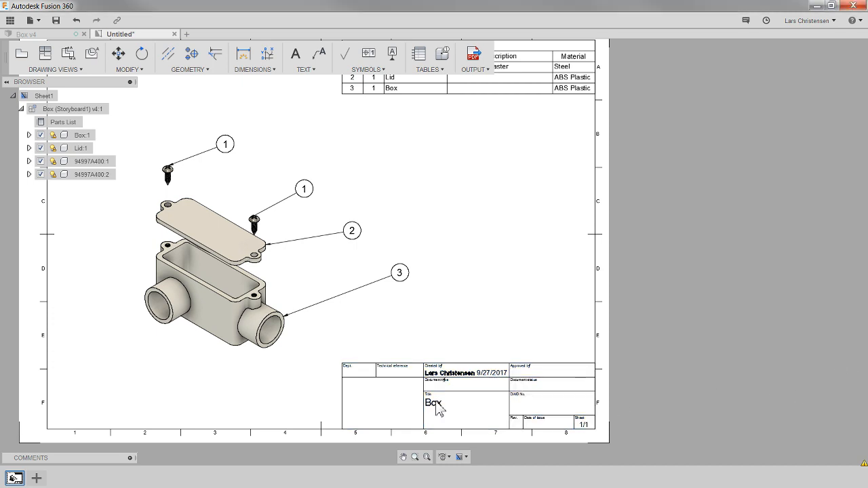
double_click(480, 386)
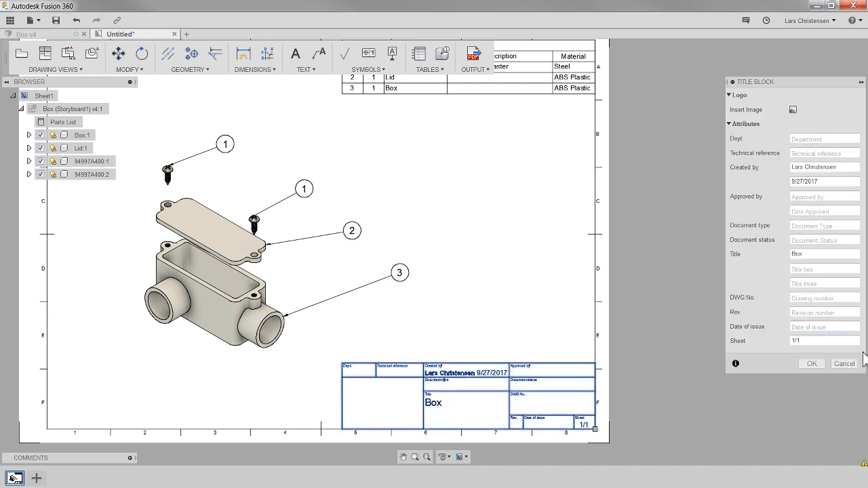
left_click(844, 364)
scroll(624, 452, "down", 2)
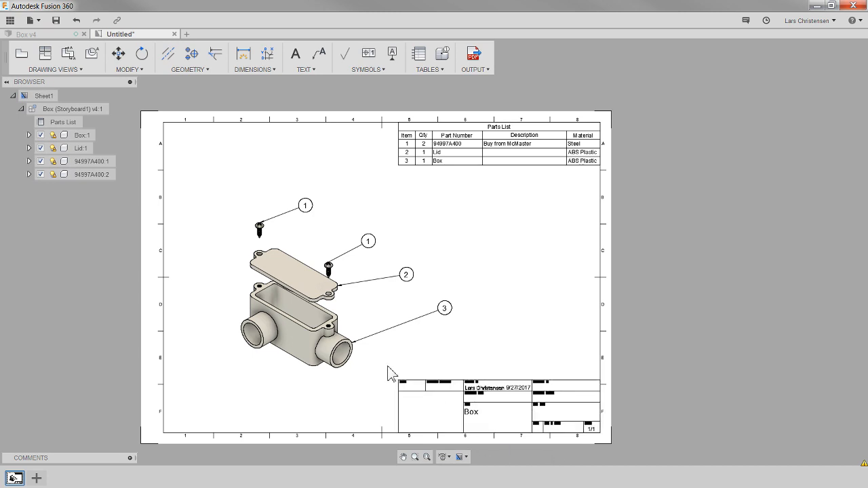
left_click(262, 334)
scroll(262, 334, "up", 1)
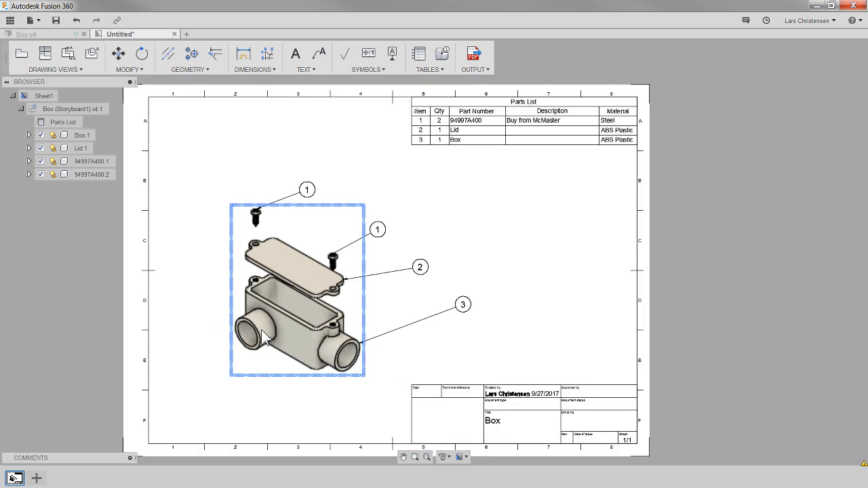
left_click(195, 319)
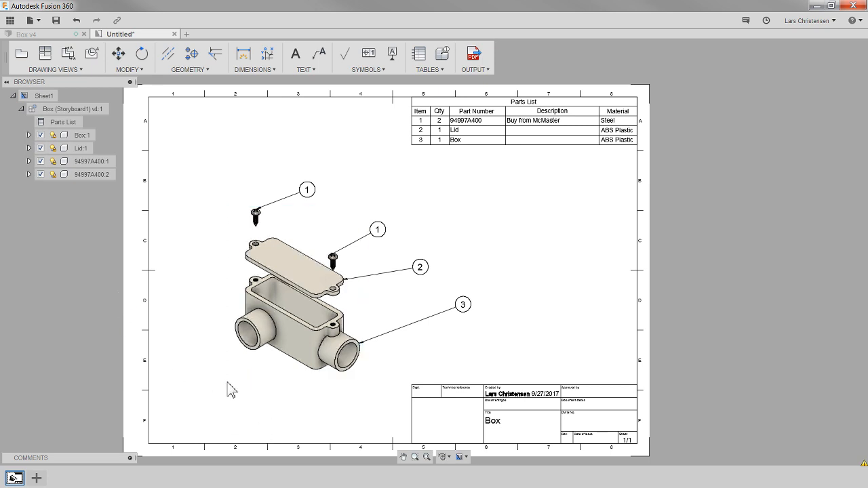
left_click(258, 376)
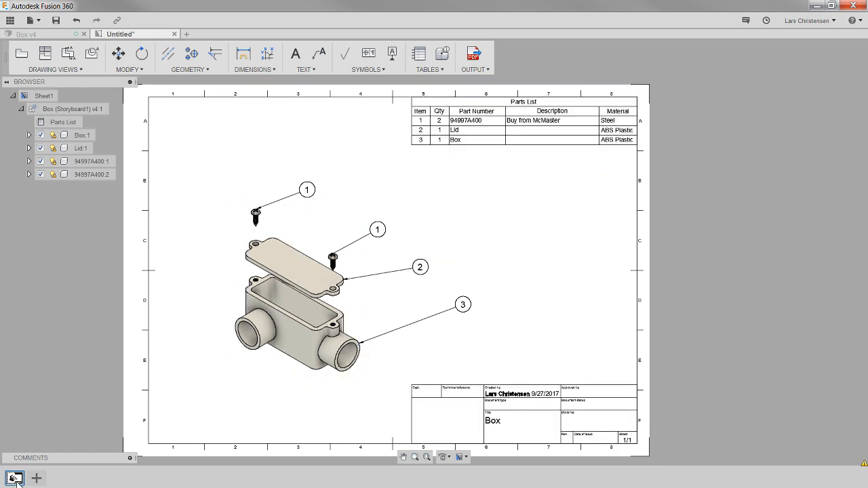
- Add a second, blank sheet to the drawing
left_click(37, 479)
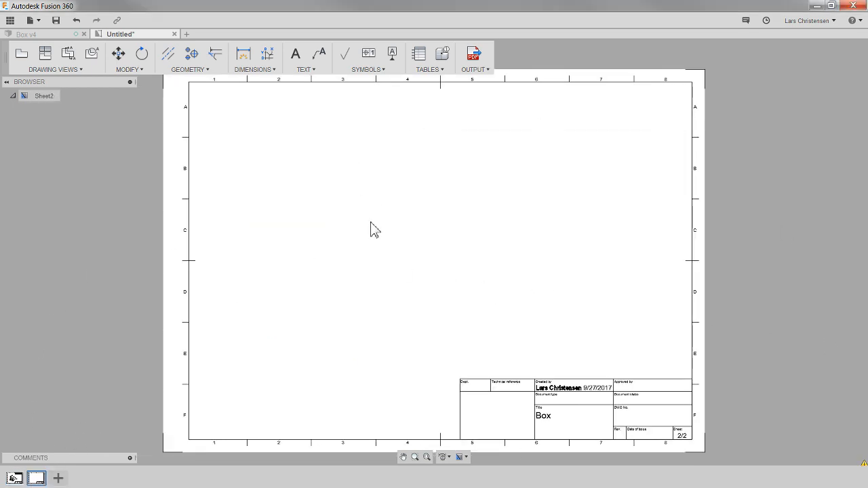
left_click(28, 35)
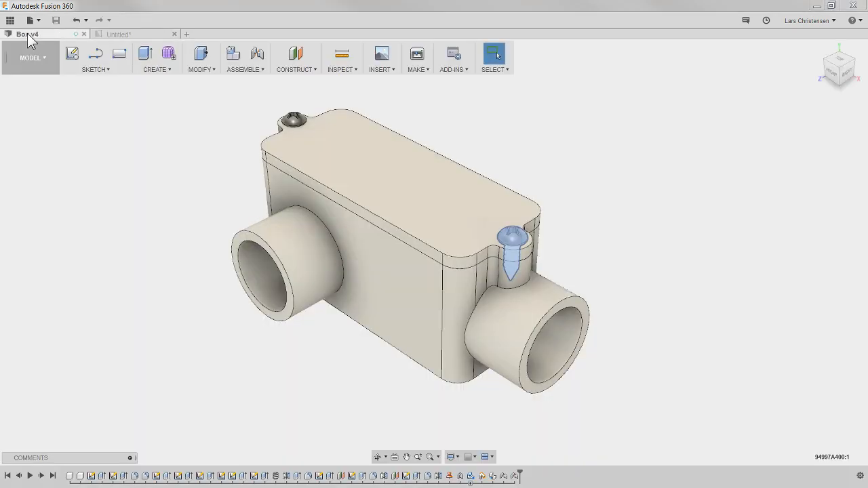
left_click(38, 68)
mouse_move(25, 218)
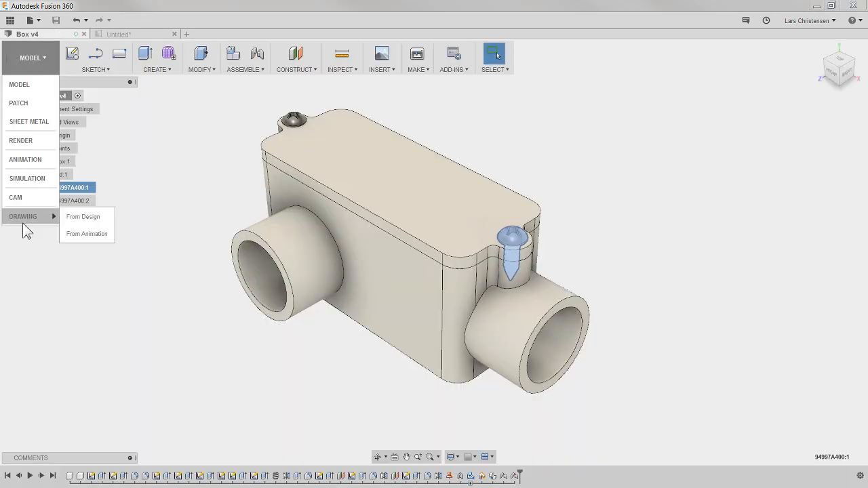
left_click(97, 217)
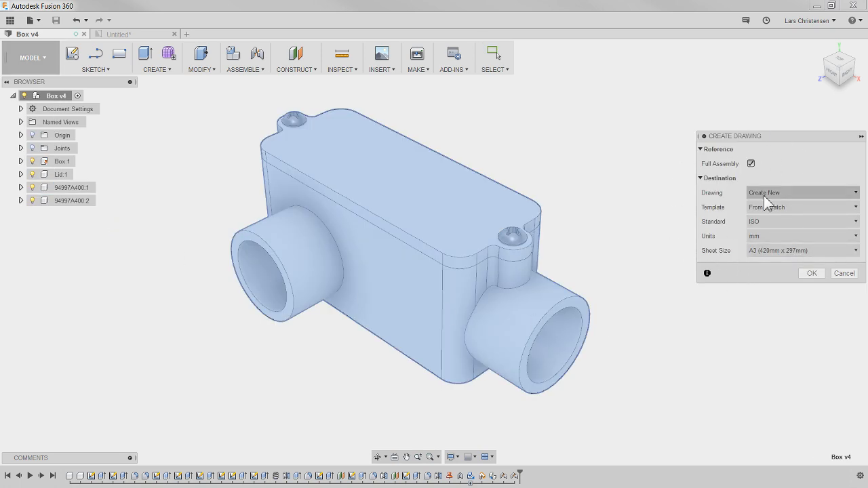
left_click(812, 273)
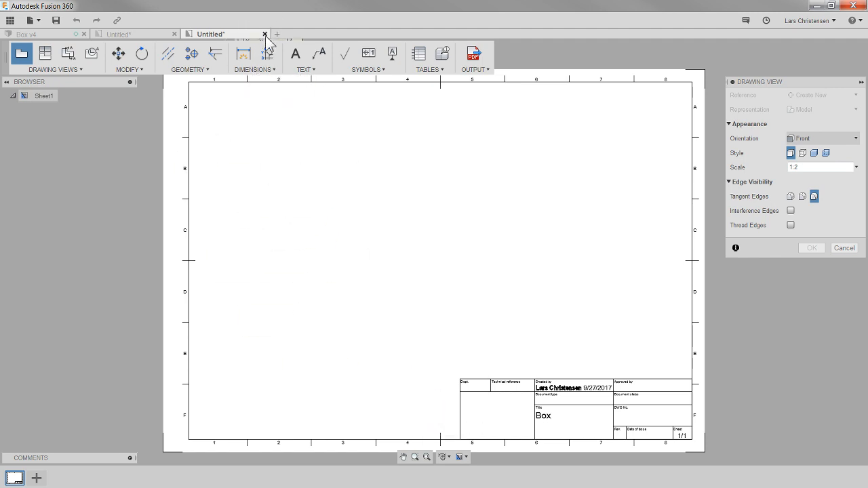
left_click(841, 249)
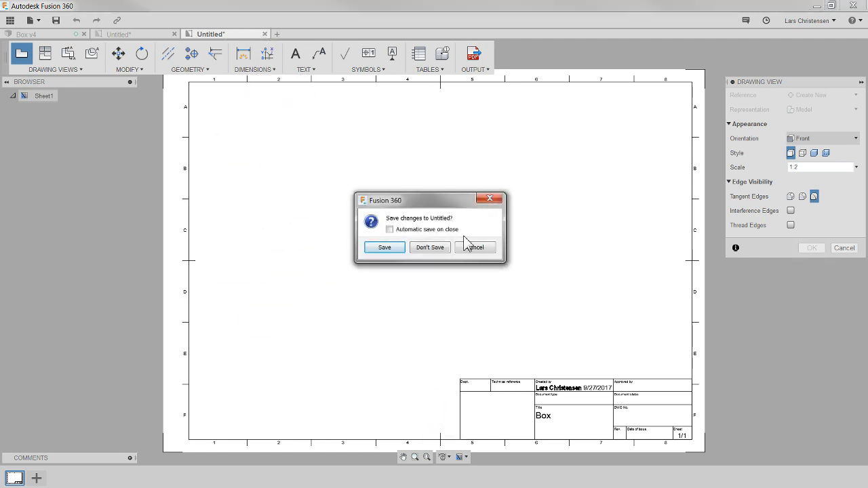
left_click(427, 248)
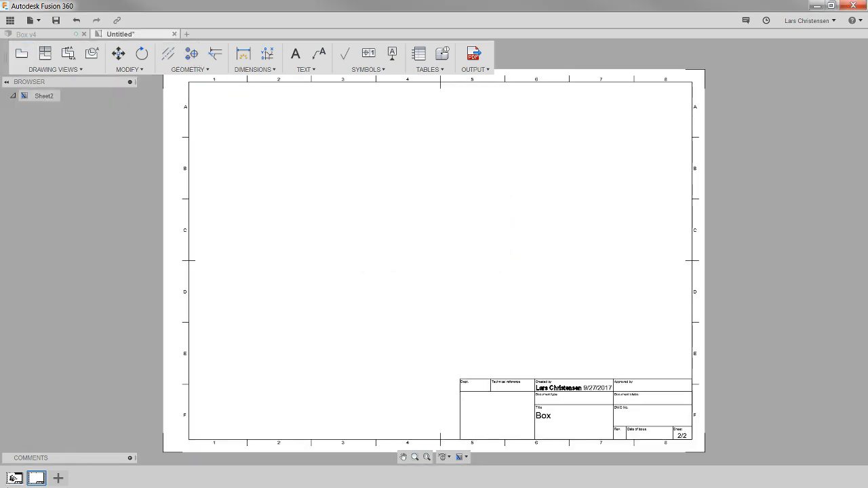
- Look at Sheet1 and Sheet2 in turn to compare their contents, ending on the blank Sheet2
left_click(14, 478)
left_click(33, 482)
left_click(16, 479)
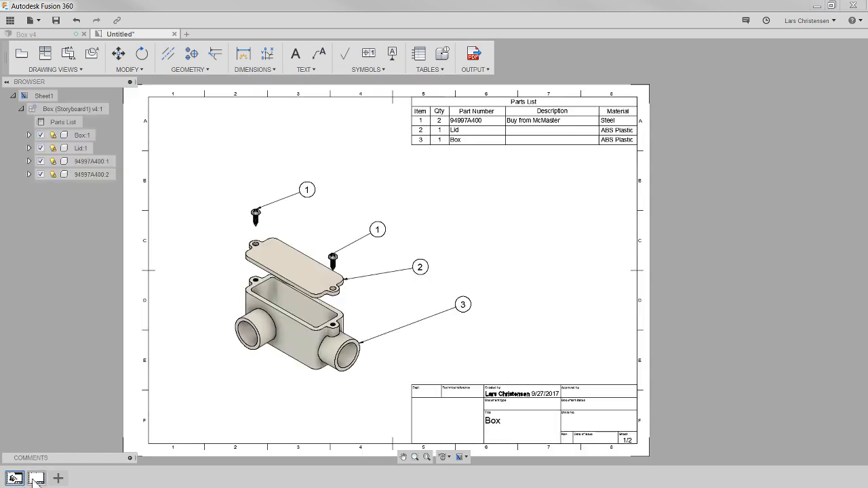
left_click(33, 480)
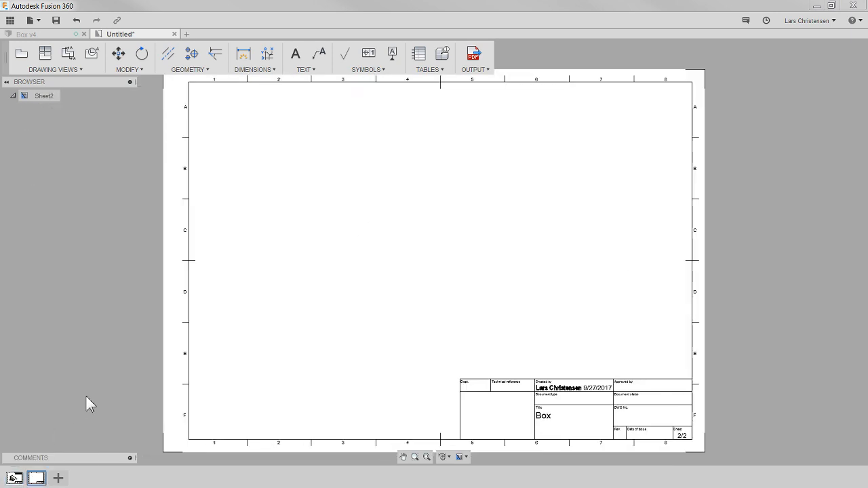
- Place a front-orientation base view of the Box model at 1:2 scale in the upper-left area of Sheet2
left_click(21, 53)
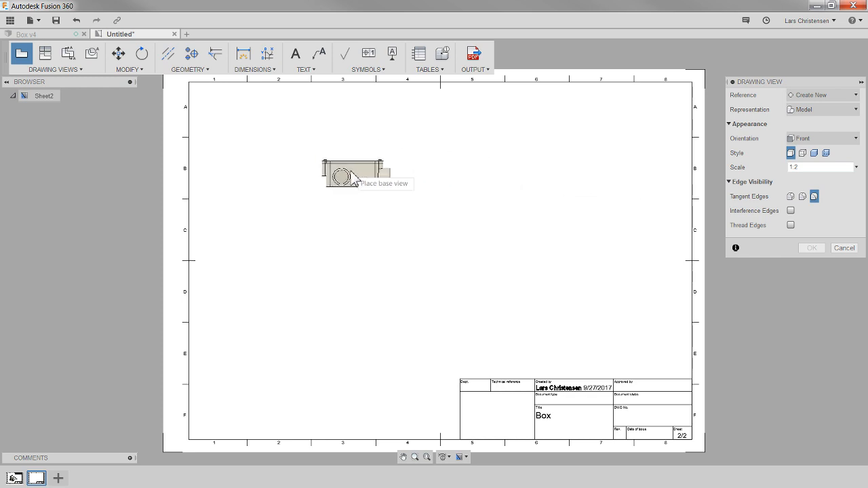
left_click(813, 140)
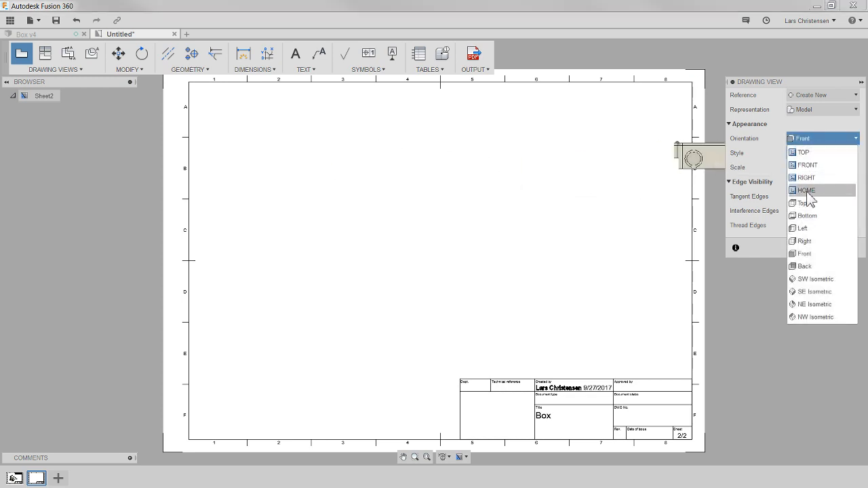
left_click(804, 254)
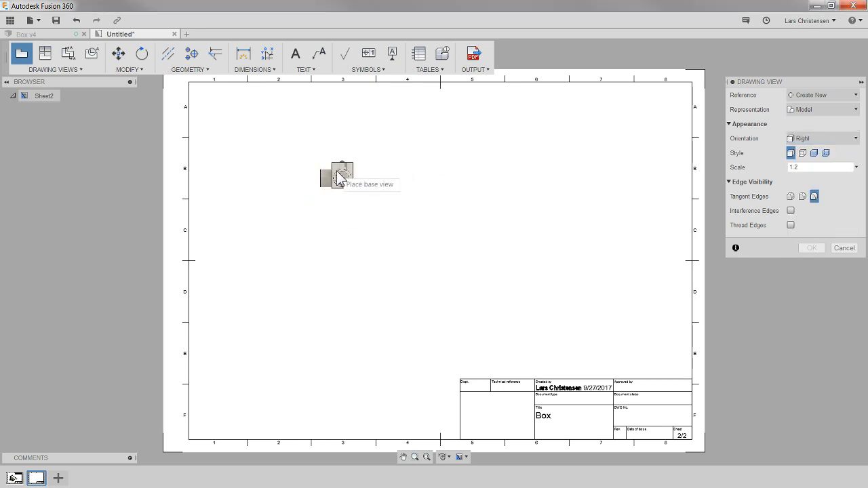
left_click(804, 139)
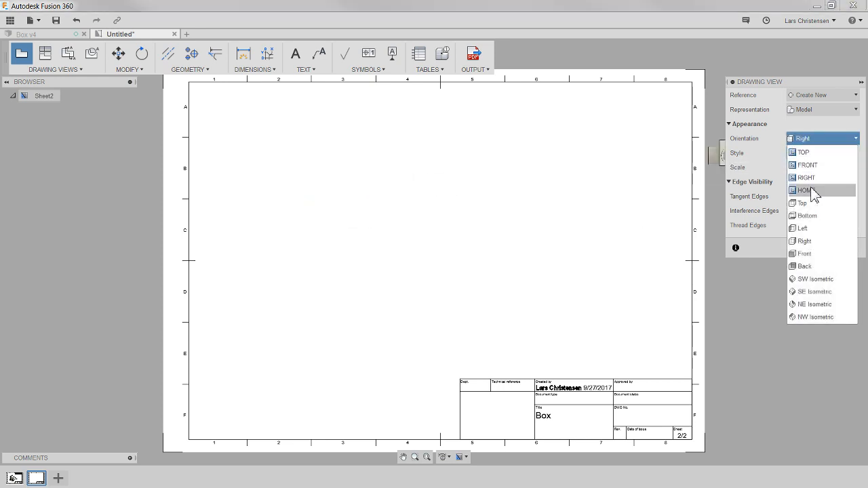
left_click(821, 253)
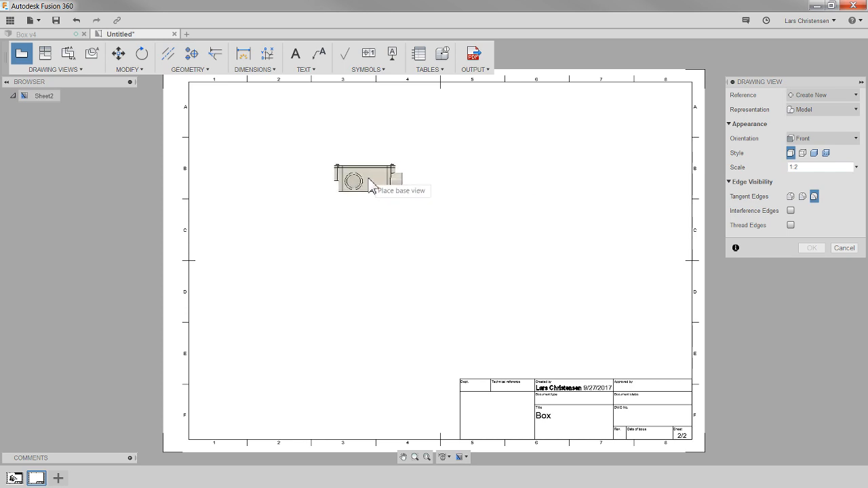
left_click(312, 177)
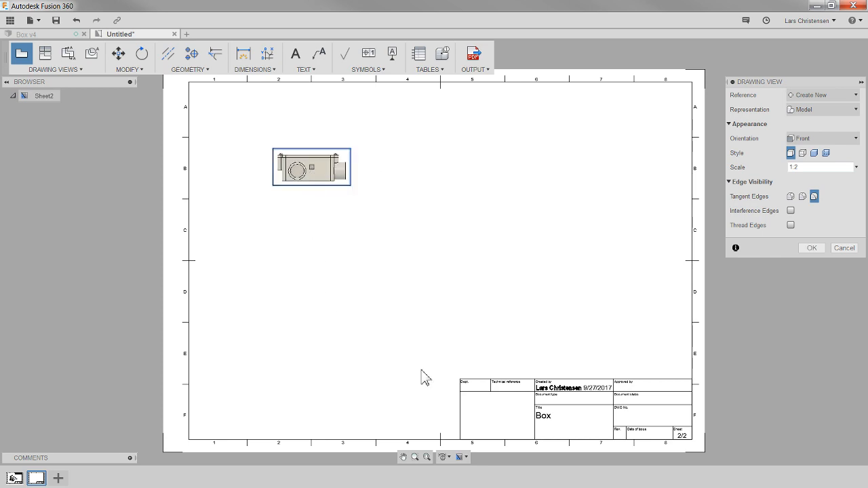
left_click(811, 248)
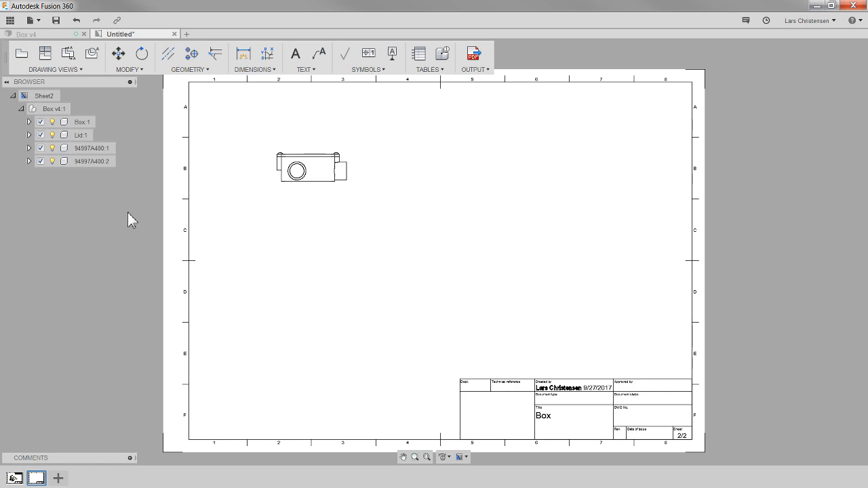
- Suppress the lid and both 94997A400 screws in the base view so only the Box component remains
left_click(42, 164)
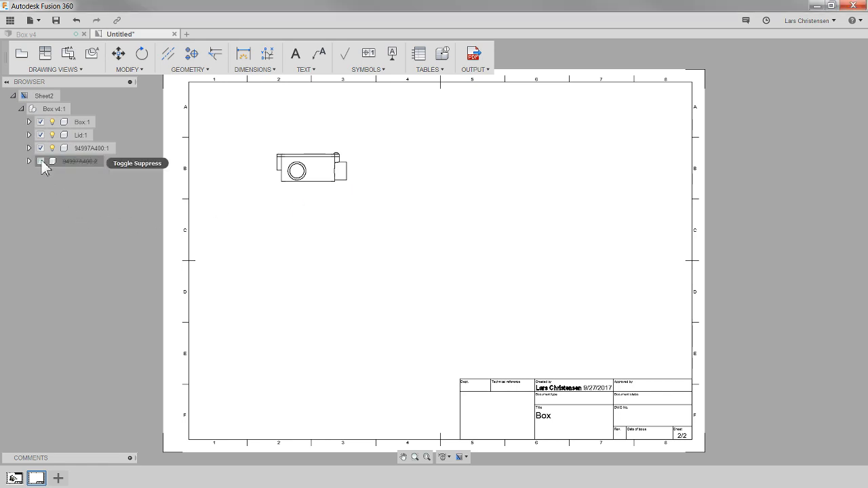
left_click(41, 148)
left_click(40, 135)
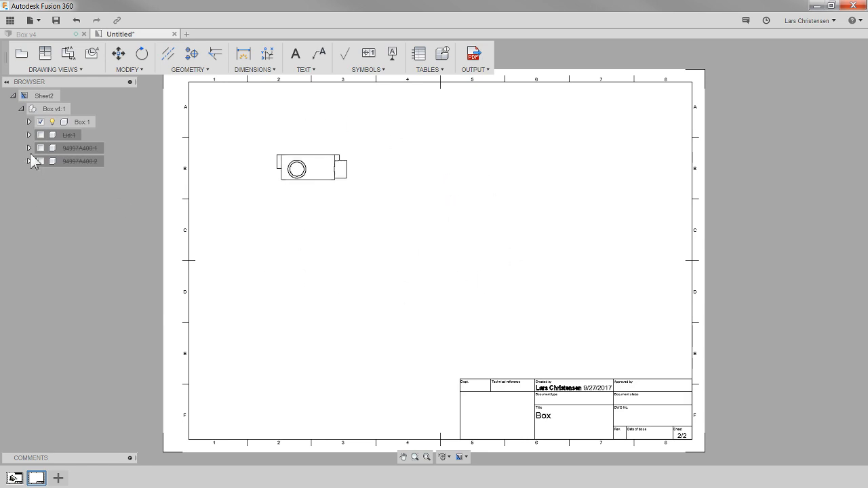
- Project three views from the front view: one below it, one to its left, and an isometric diagonally below right
left_click(47, 57)
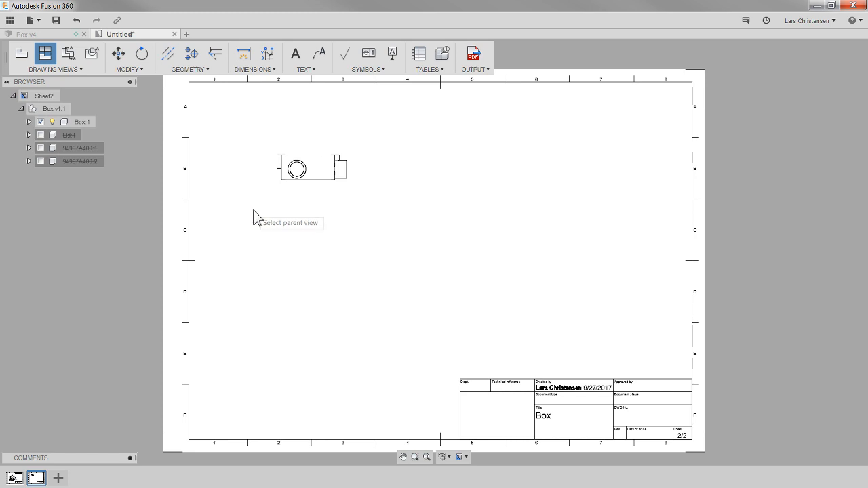
left_click(319, 167)
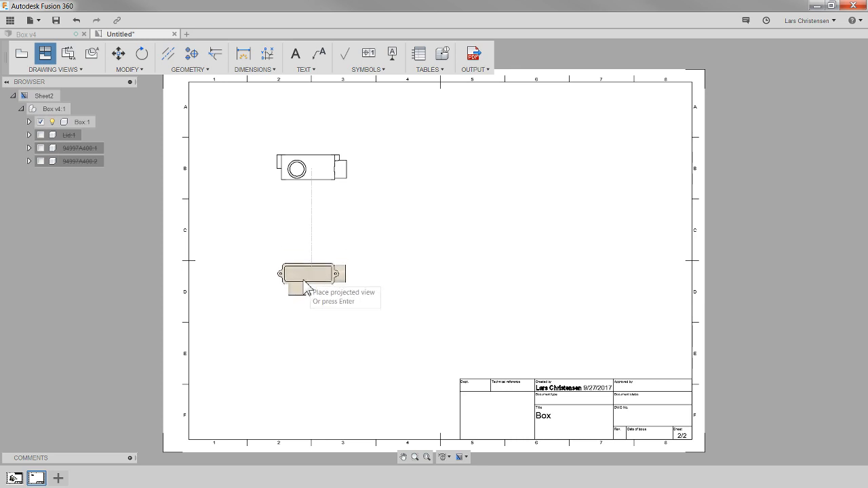
left_click(304, 283)
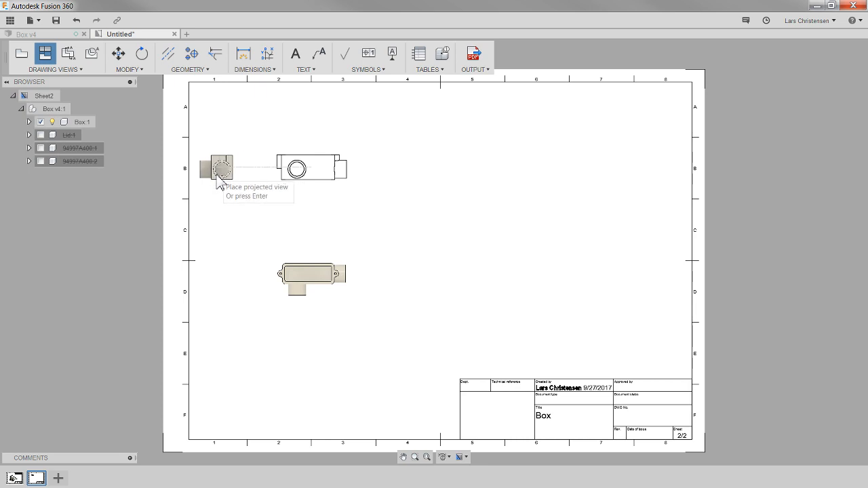
left_click(218, 178)
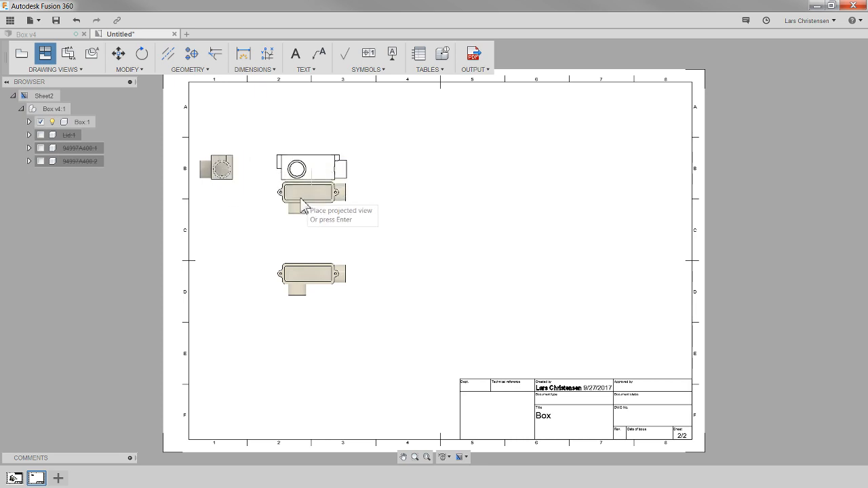
left_click(426, 236)
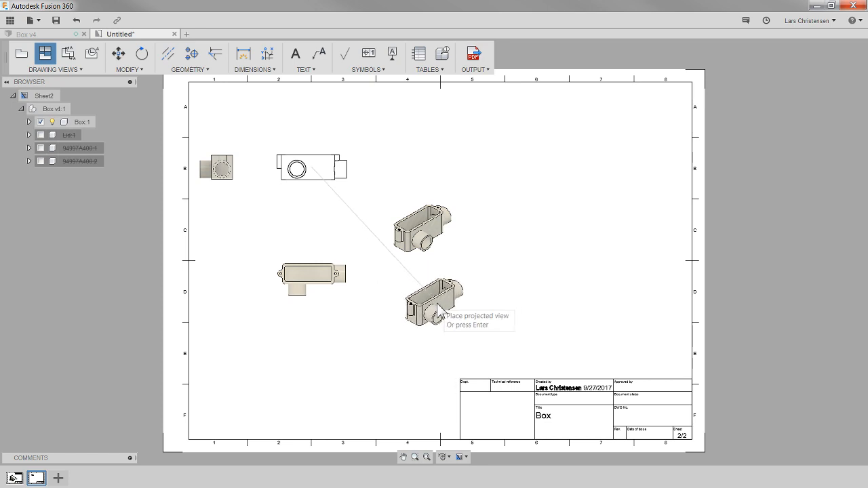
key("Return")
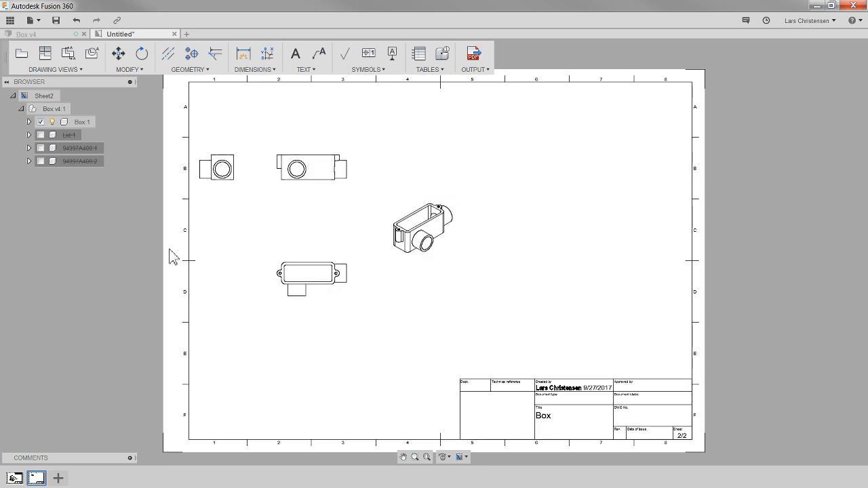
- Move the isometric view to the upper-right corner of the sheet, using its round port as base point
left_click(119, 55)
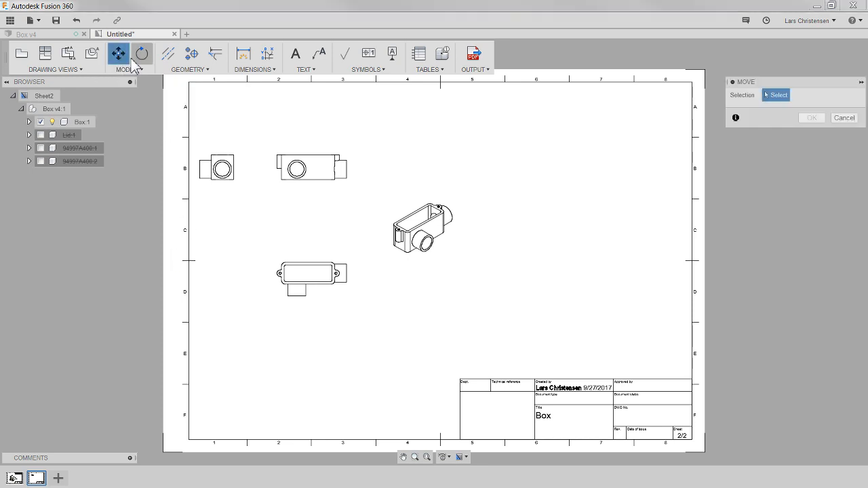
left_click(412, 237)
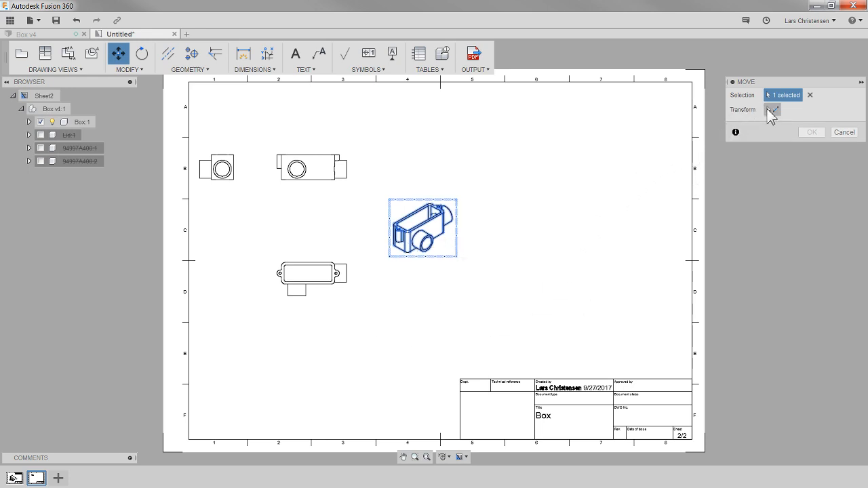
left_click(773, 110)
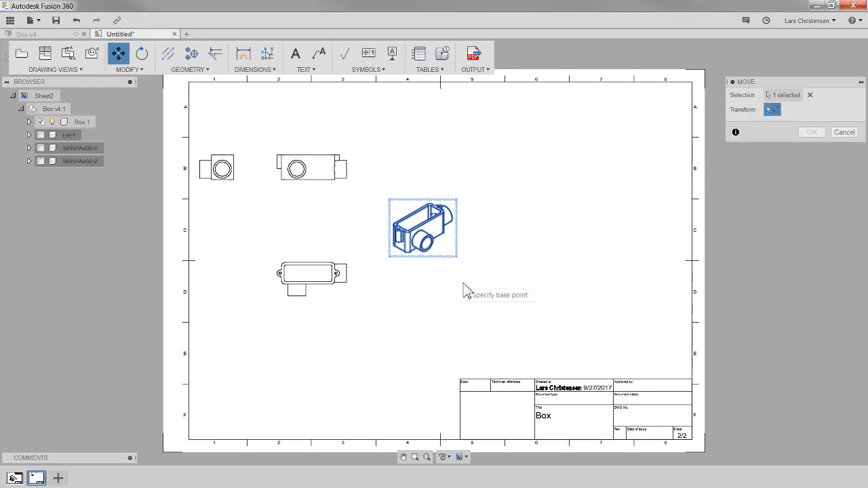
left_click(426, 242)
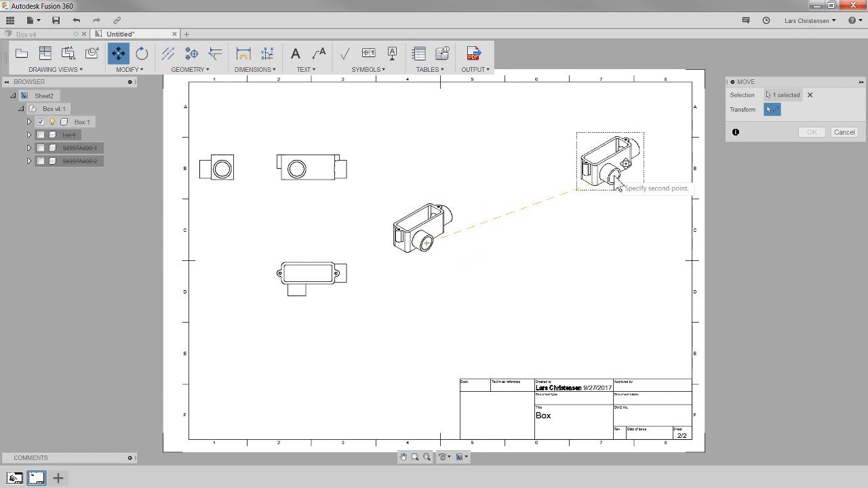
left_click(627, 163)
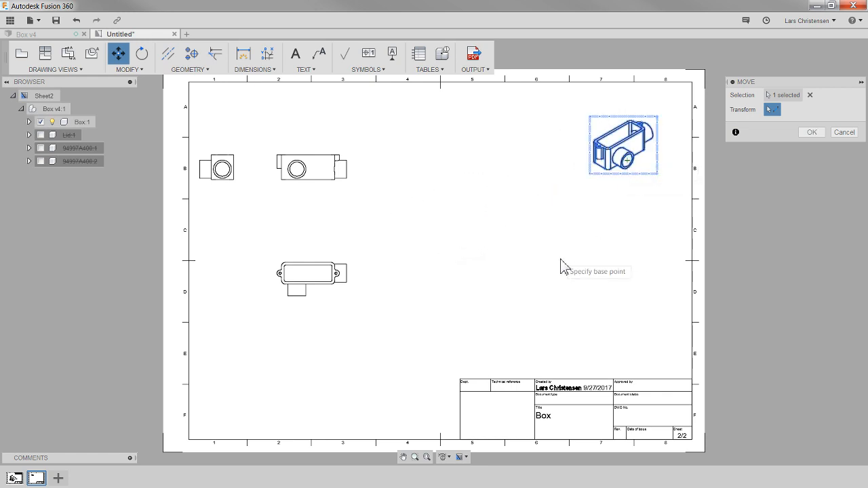
left_click(812, 132)
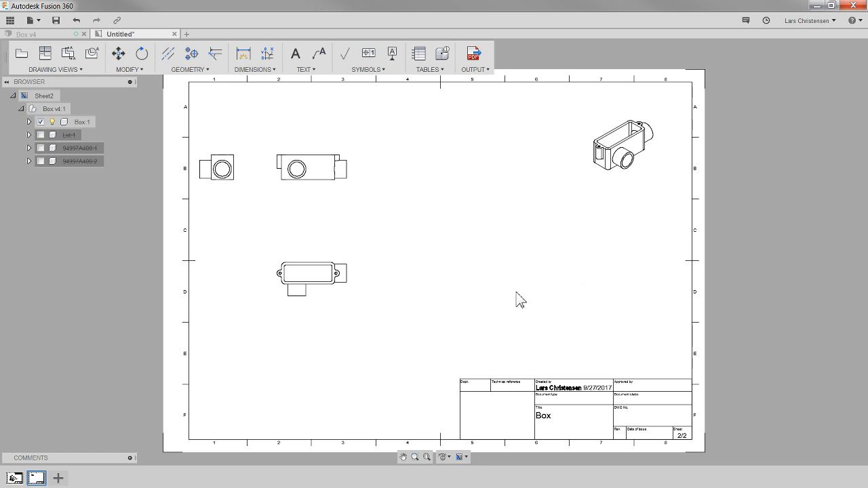
- Edit the isometric view to use the shaded style
right_click(616, 161)
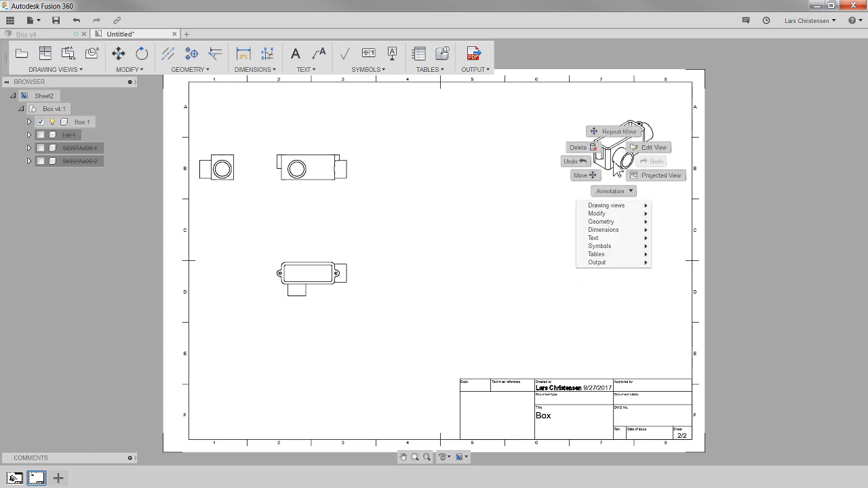
left_click(621, 146)
right_click(622, 162)
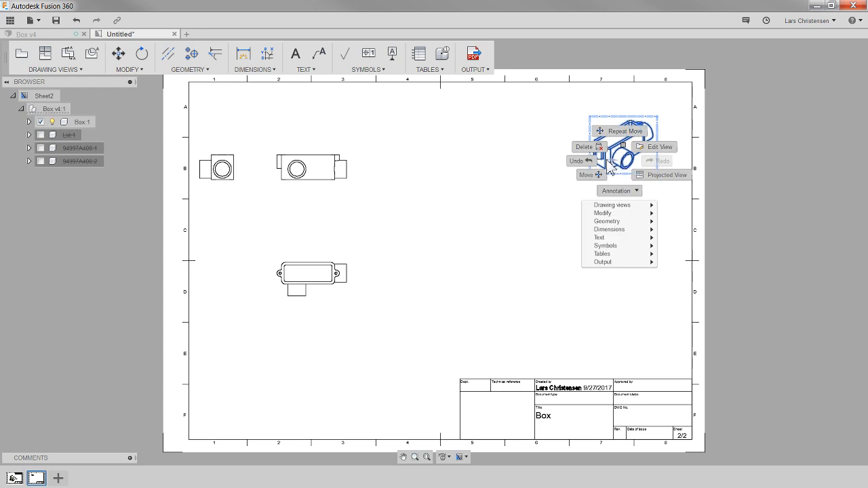
left_click(657, 149)
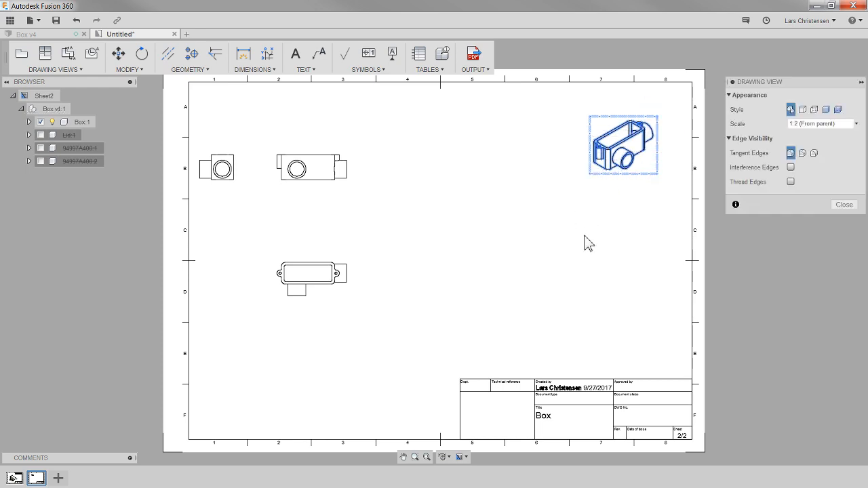
left_click(827, 110)
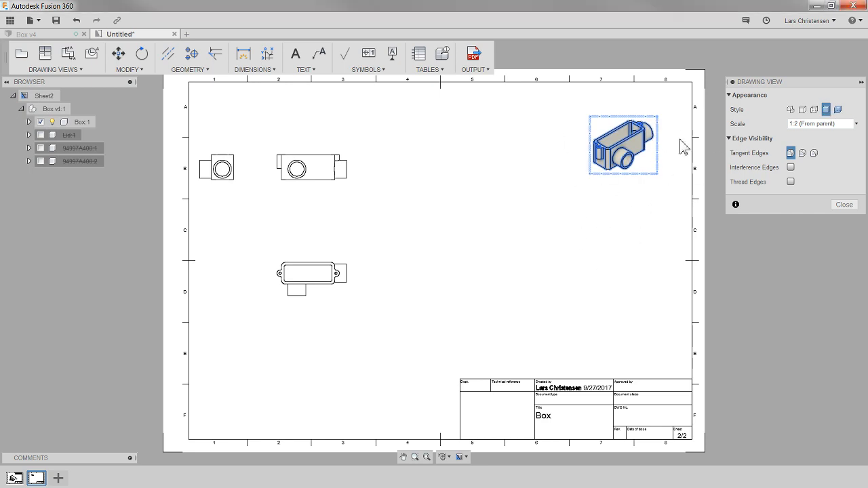
left_click(857, 125)
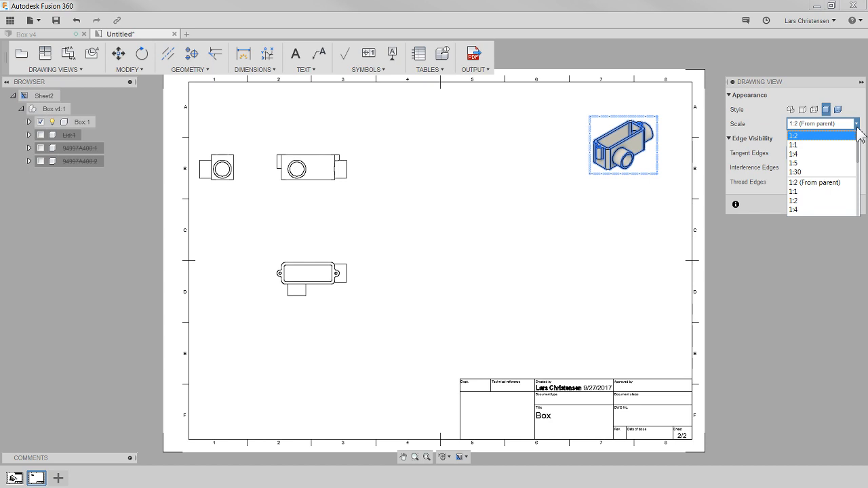
left_click(841, 200)
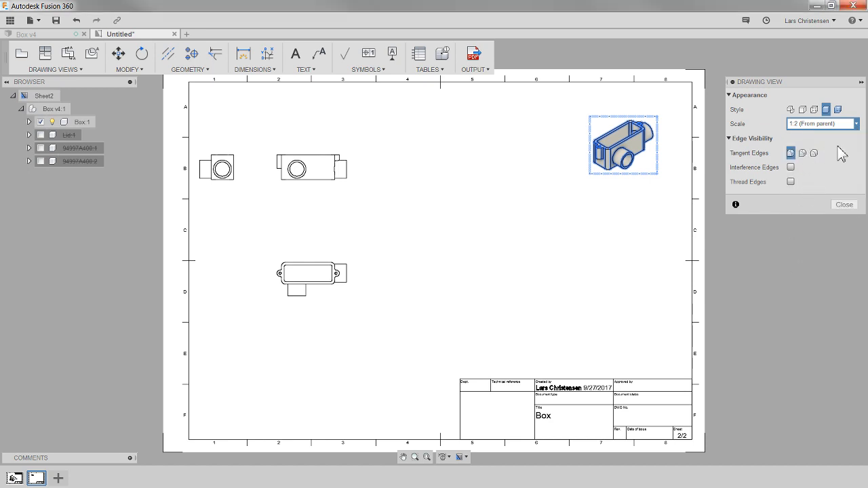
left_click(845, 205)
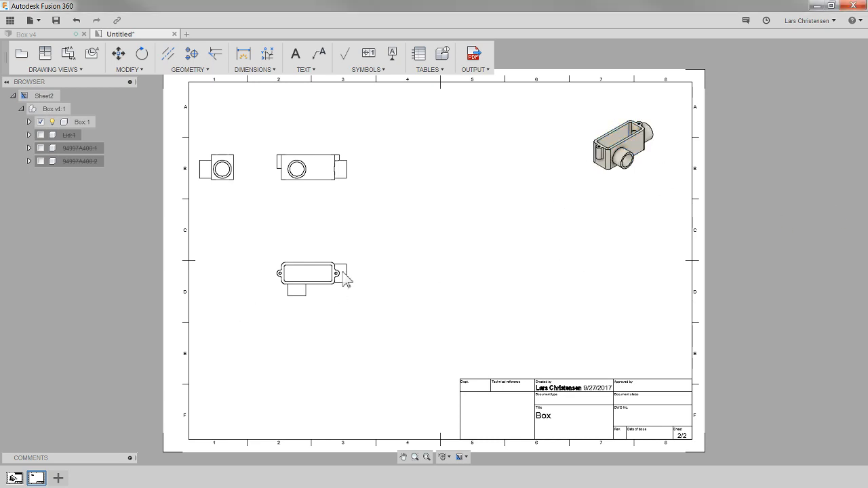
left_click(205, 232)
scroll(166, 175, "up", 2)
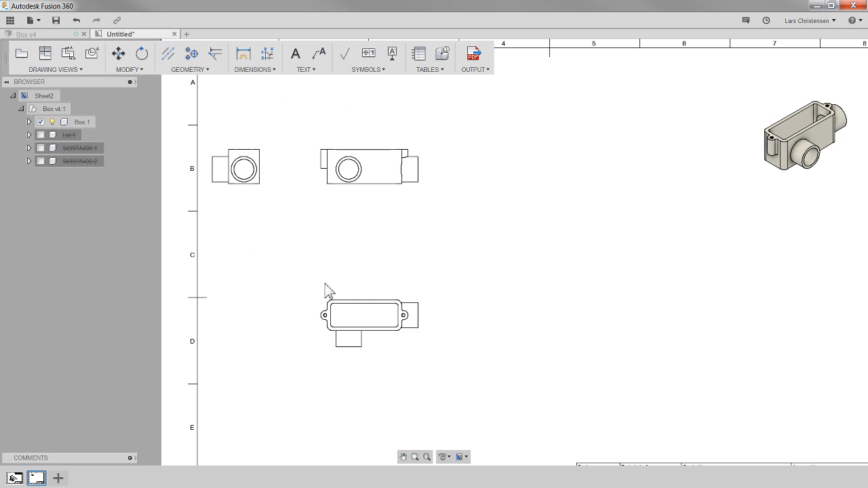
left_click(142, 54)
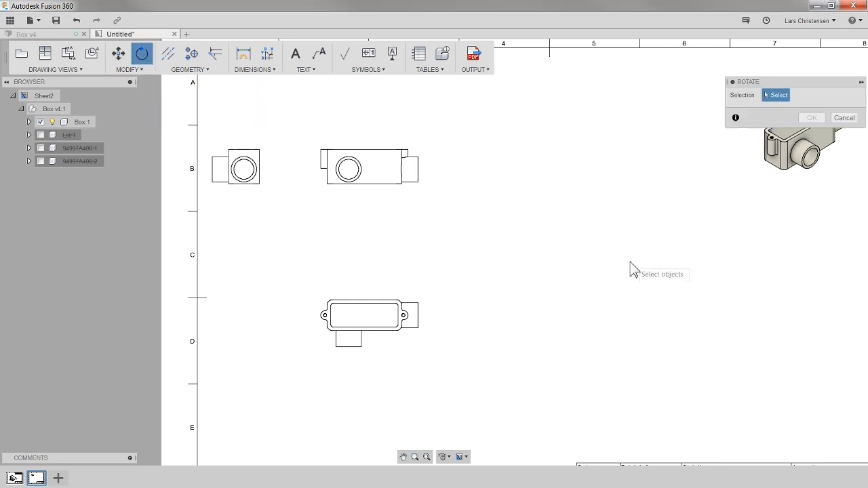
scroll(686, 158, "up", 5)
left_click(624, 195)
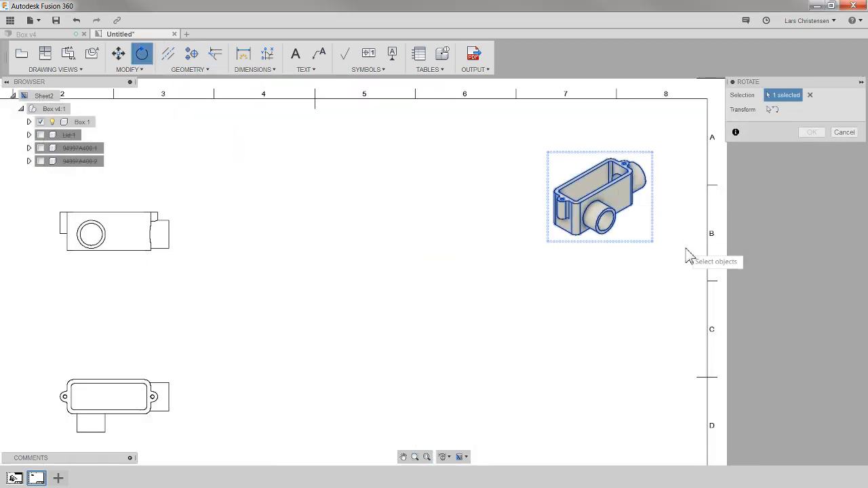
left_click(772, 109)
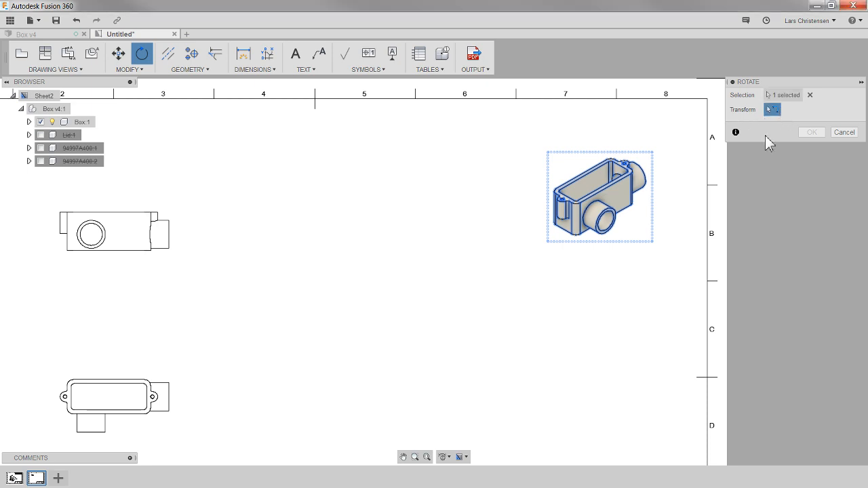
left_click(613, 216)
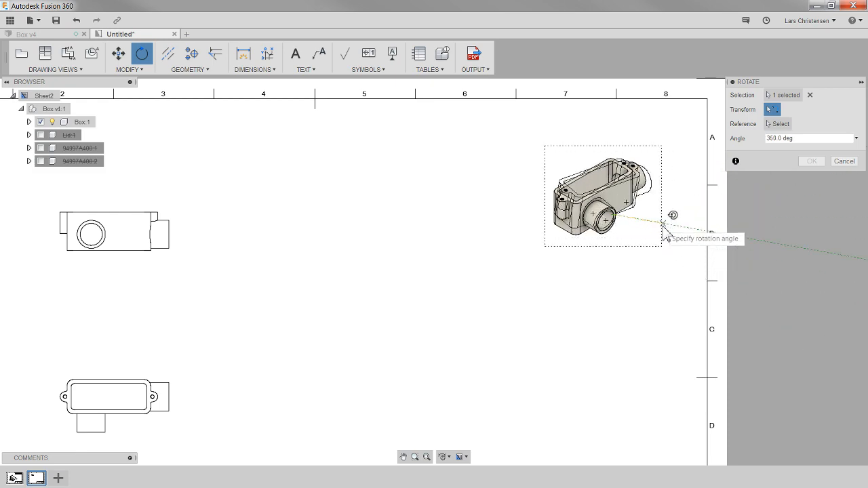
left_click(845, 163)
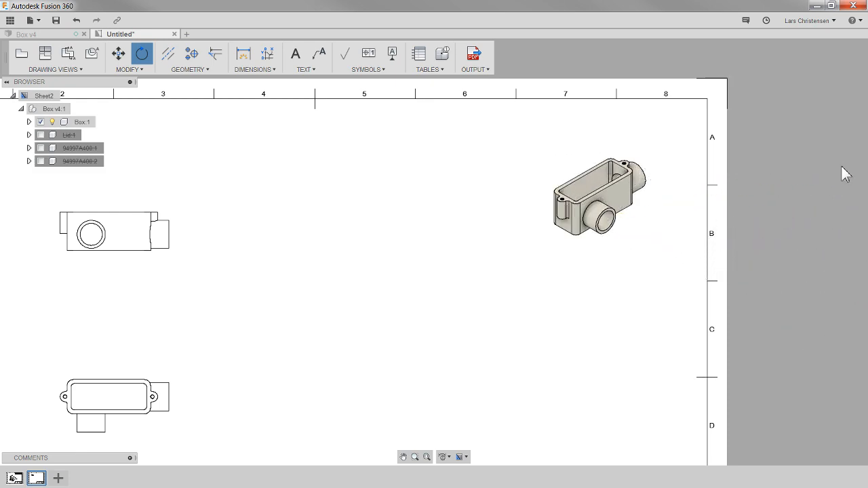
scroll(484, 283, "down", 4)
scroll(227, 270, "up", 4)
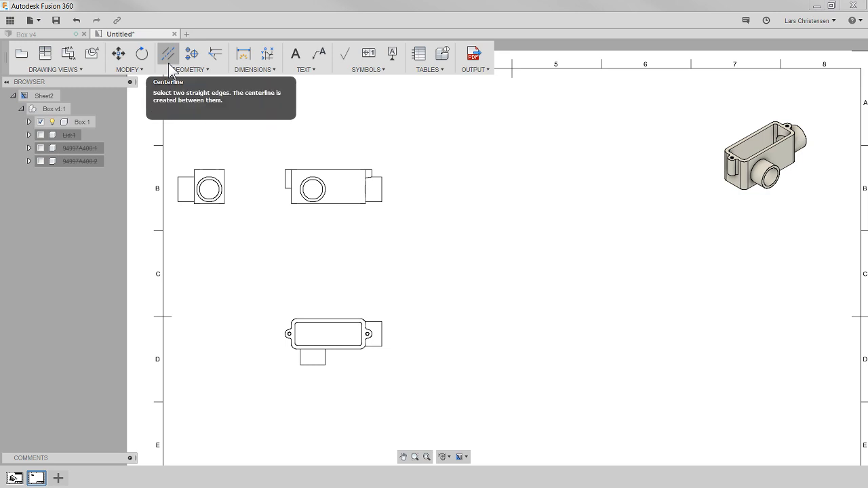
left_click(68, 54)
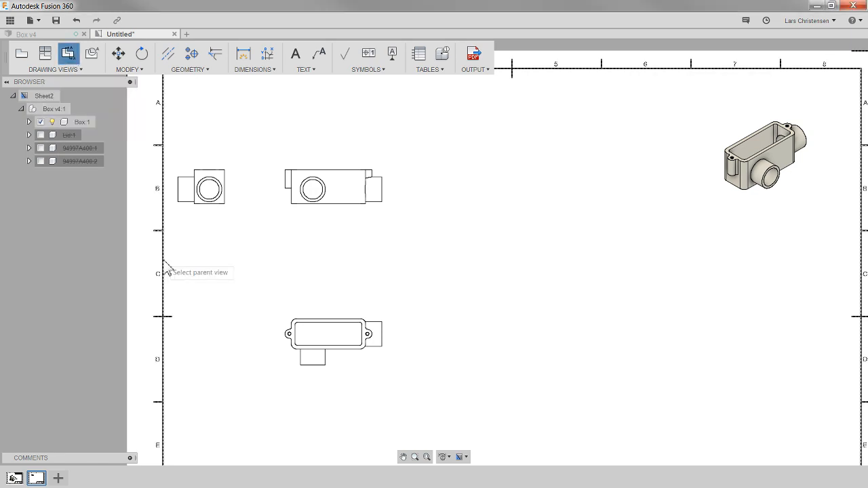
left_click(327, 340)
scroll(312, 377, "up", 5)
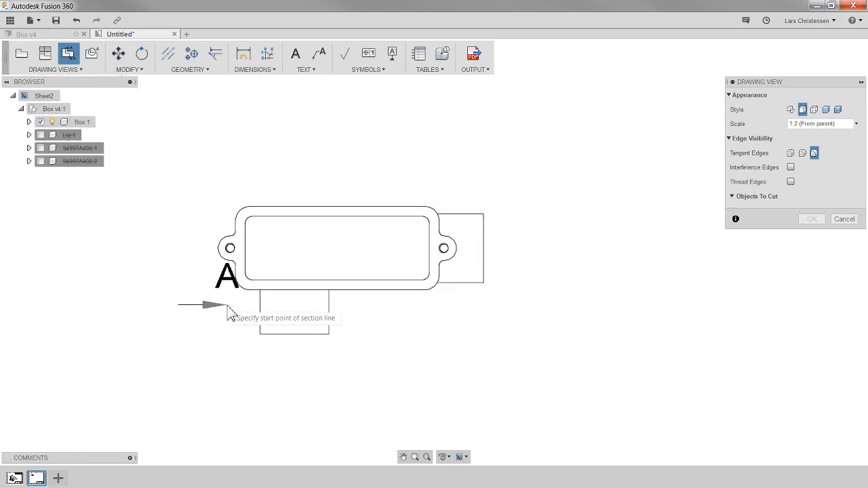
left_click(218, 249)
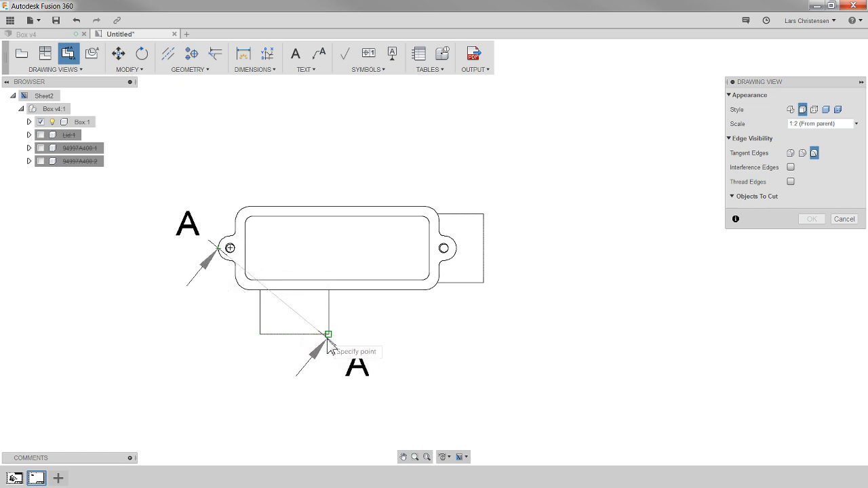
left_click(455, 260)
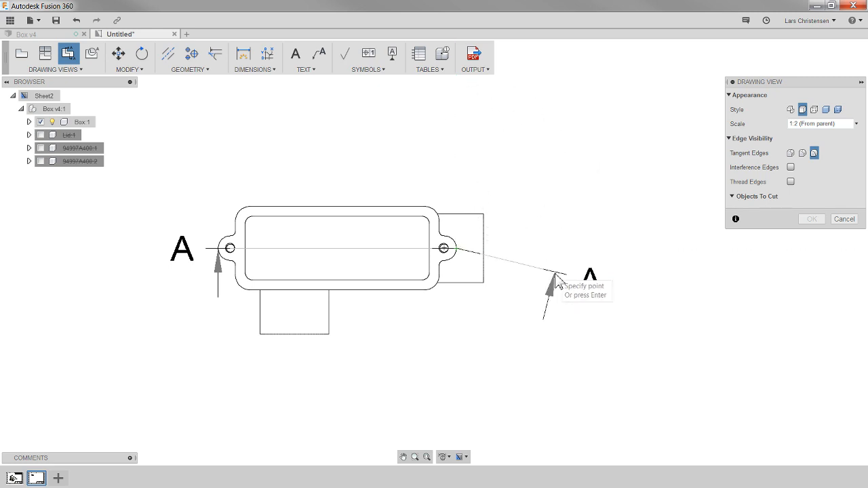
key("Return")
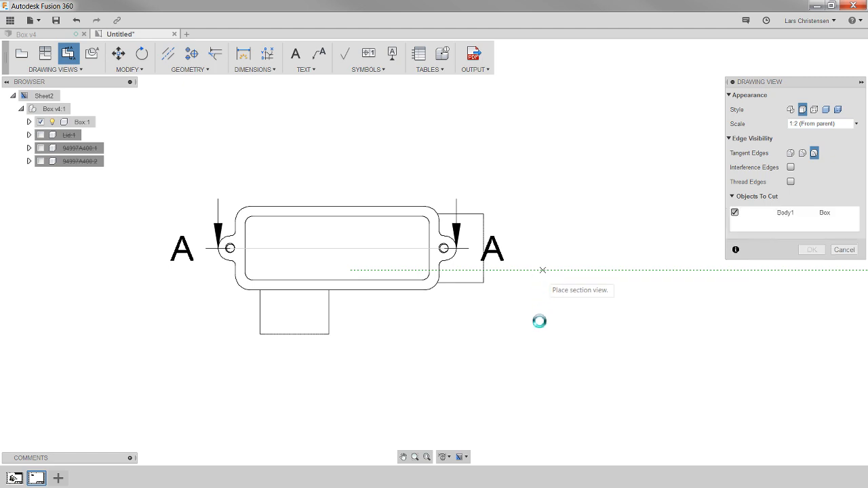
scroll(436, 407, "down", 3)
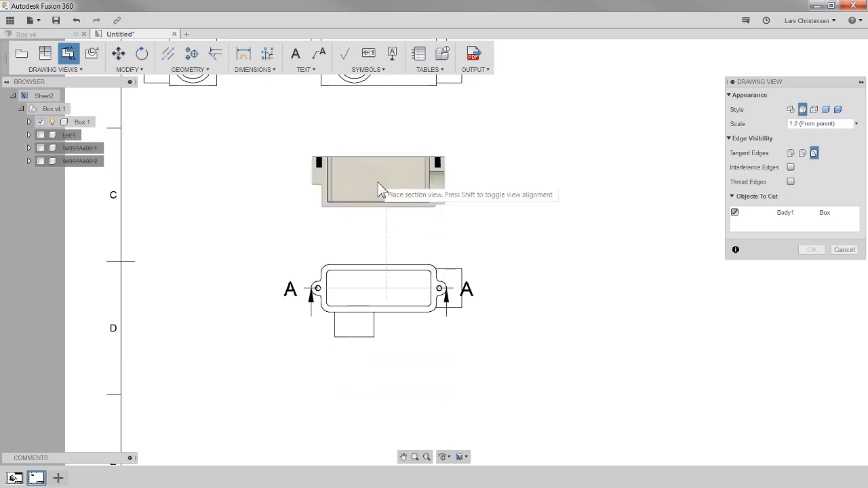
left_click(385, 179)
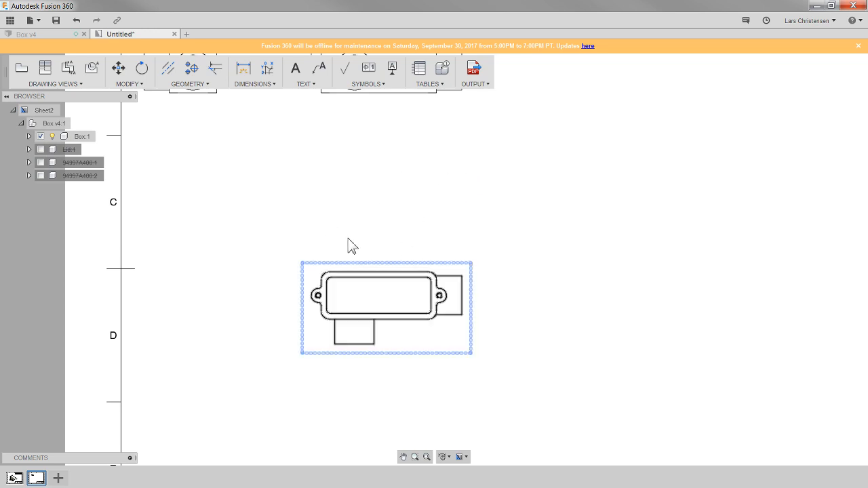
- Start a section view from the open-face view, with a horizontal section line through both screw holes between the outer ends of the ears
scroll(211, 328, "down", 5)
scroll(237, 292, "up", 4)
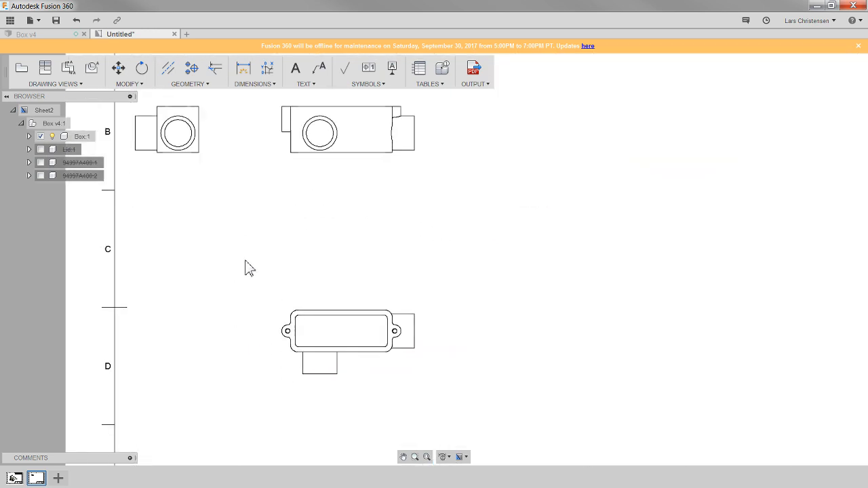
left_click(68, 68)
scroll(239, 361, "up", 1)
scroll(239, 361, "up", 1)
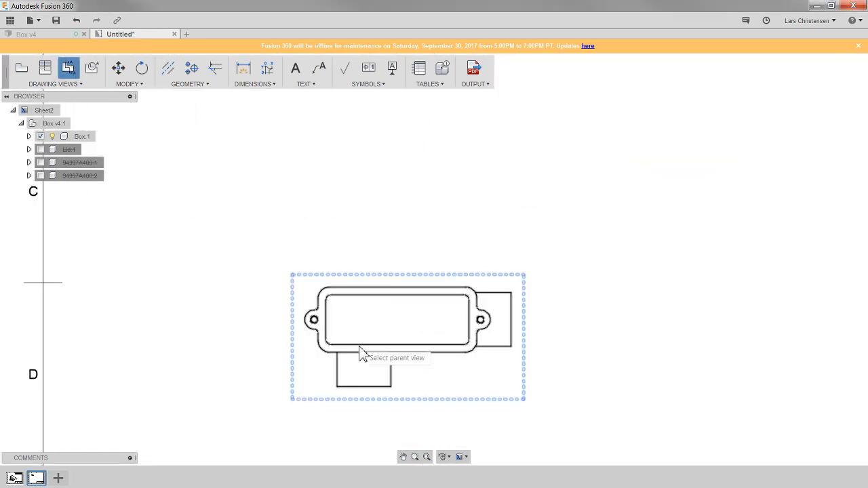
left_click(381, 329)
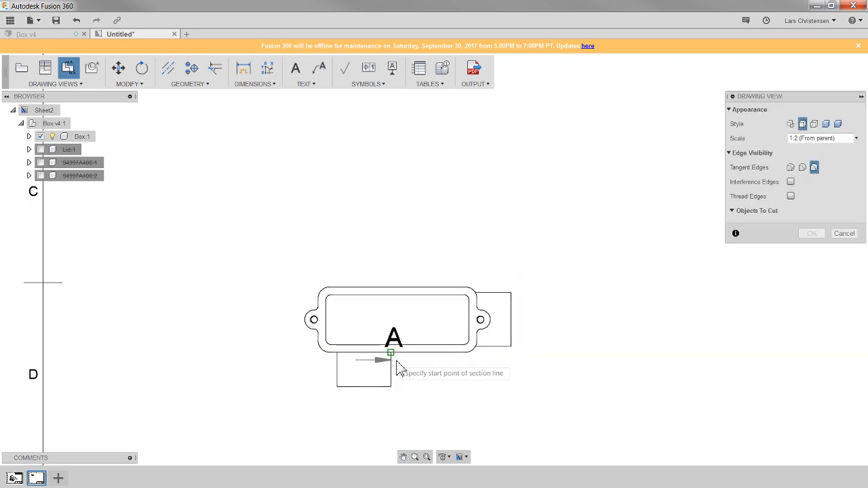
scroll(398, 365, "up", 3)
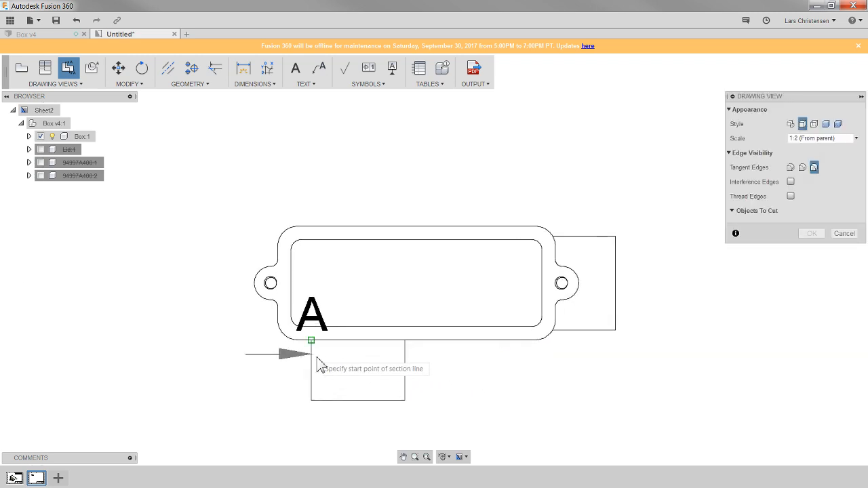
left_click(254, 284)
left_click(578, 285)
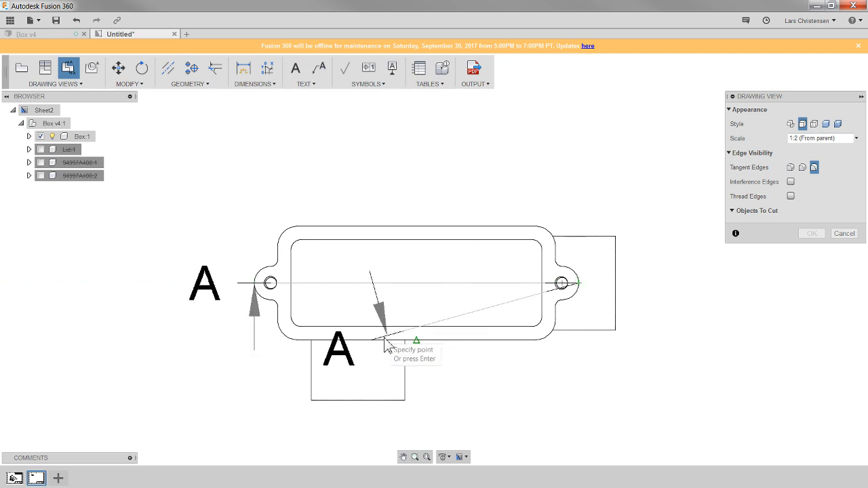
scroll(359, 338, "down", 2)
key("Return")
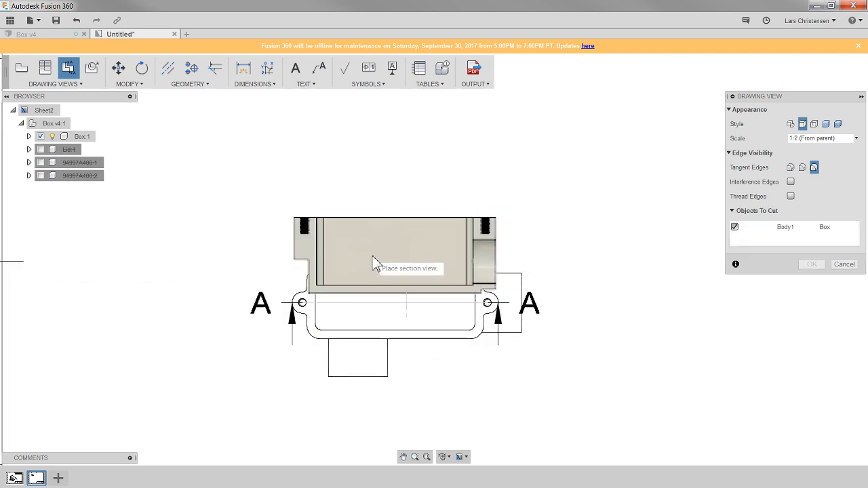
- Place section view A-A directly above its parent view and finish it at 1:2 scale with Body1 cut
scroll(359, 266, "down", 3)
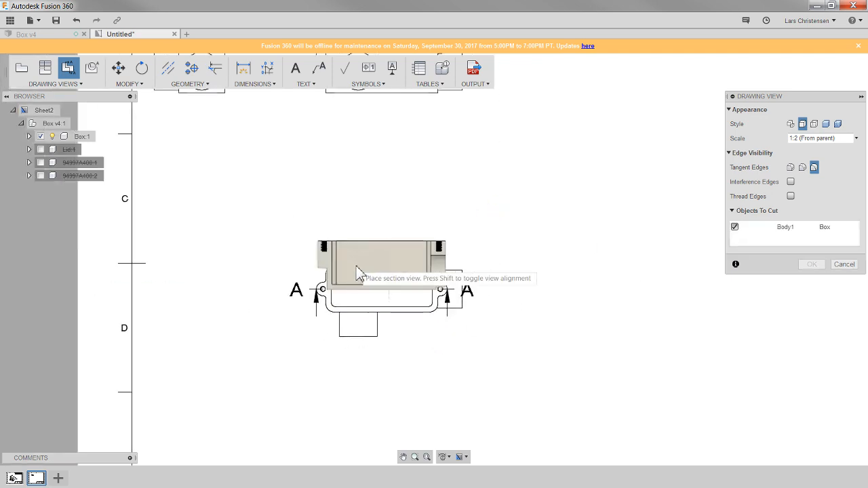
left_click(384, 207)
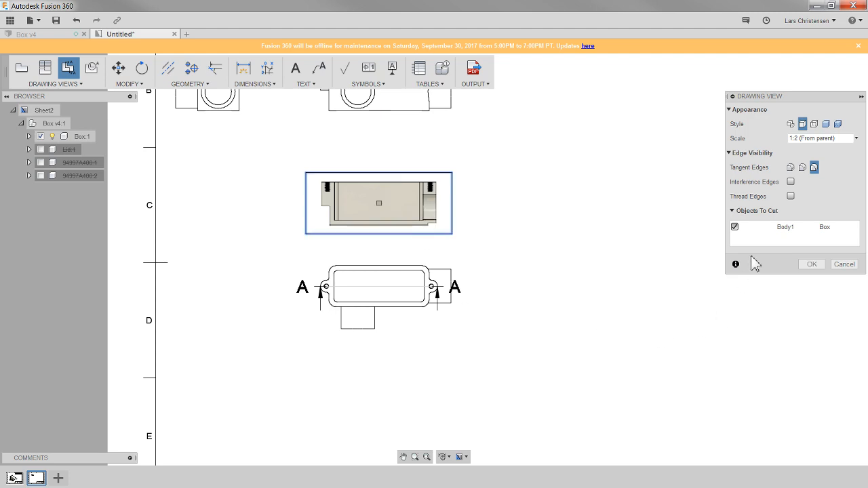
left_click(811, 265)
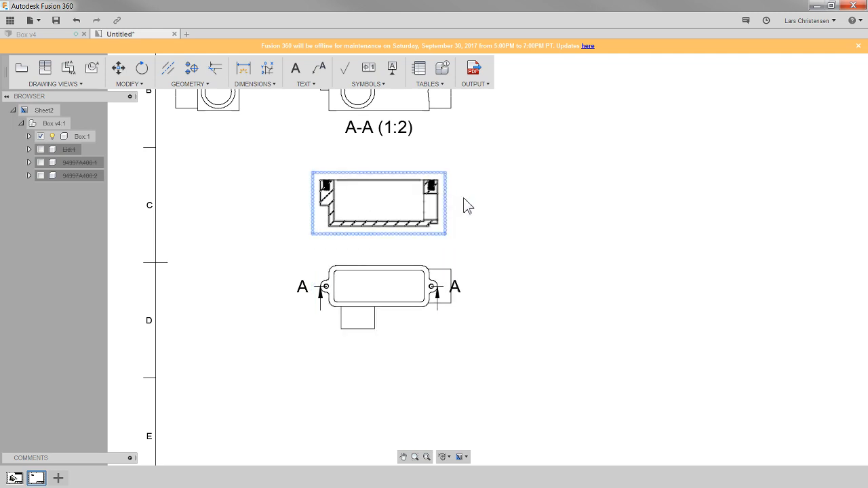
- Move section view A-A from above its parent view to below it, using its lower-left corner as base point
left_click(118, 67)
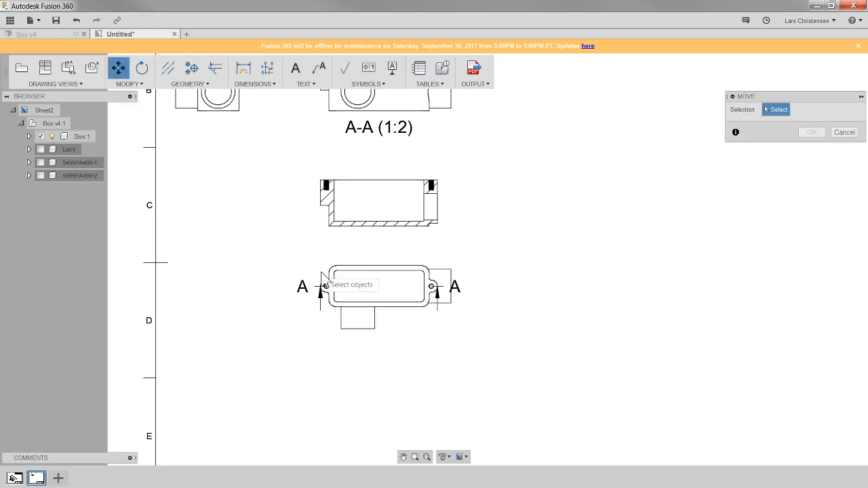
left_click(342, 220)
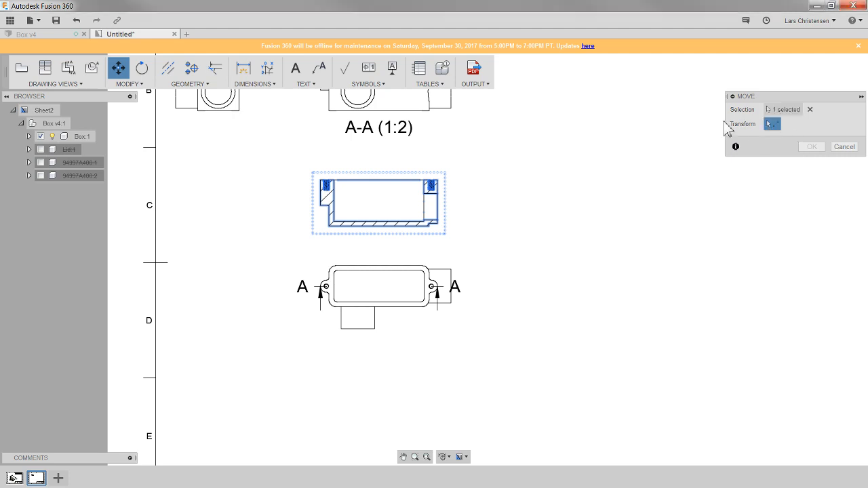
scroll(208, 145, "down", 2)
left_click(305, 202)
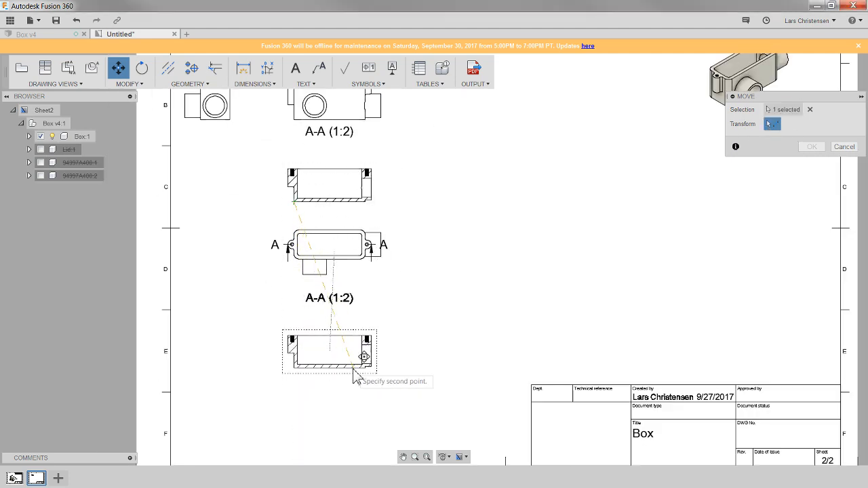
left_click(353, 371)
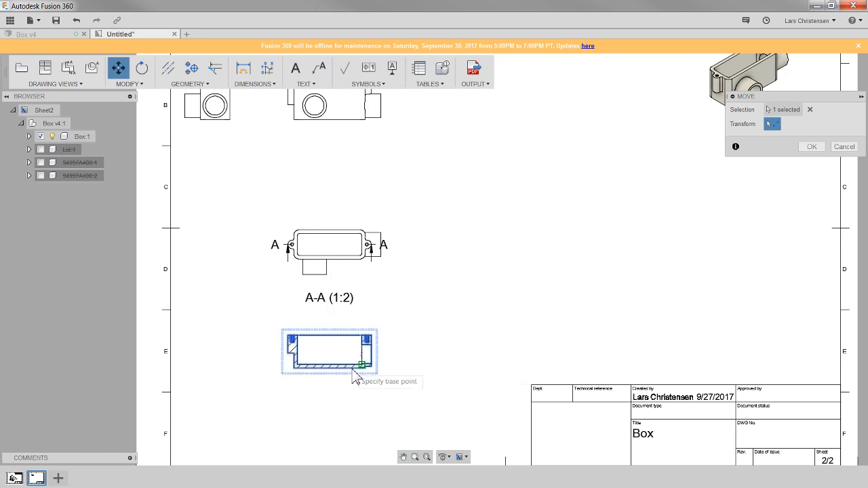
left_click(814, 147)
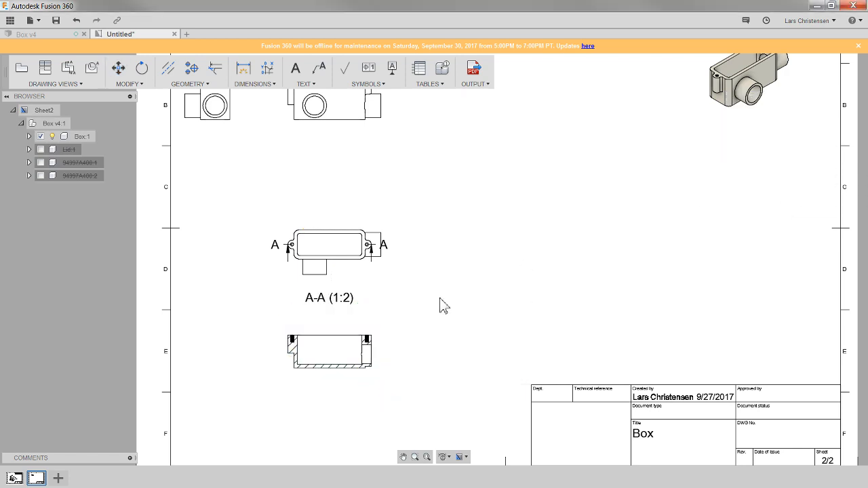
- Extend both ends of section line A-A outward, past the side port at one end and the screw ear at the other
scroll(330, 248, "up", 8)
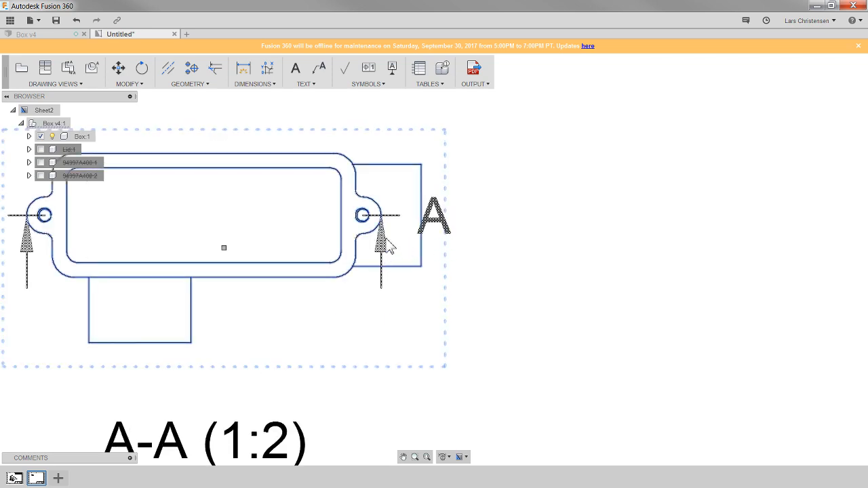
left_click(386, 243)
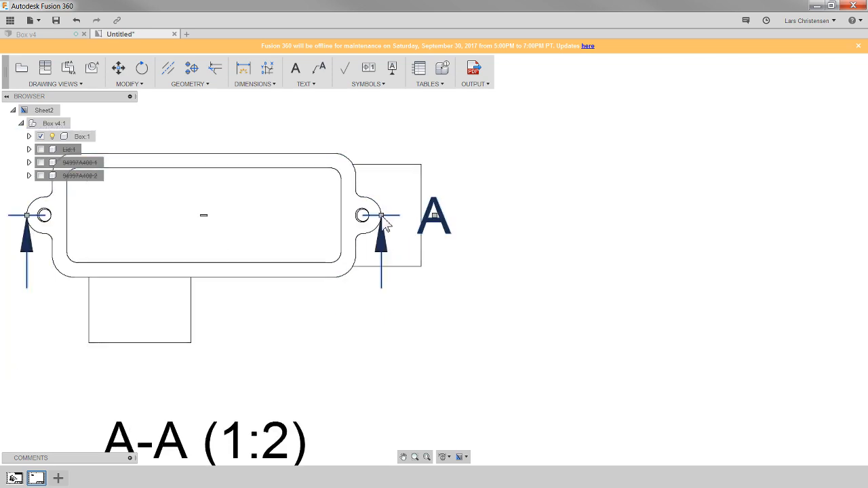
left_click_drag(382, 216, 428, 214)
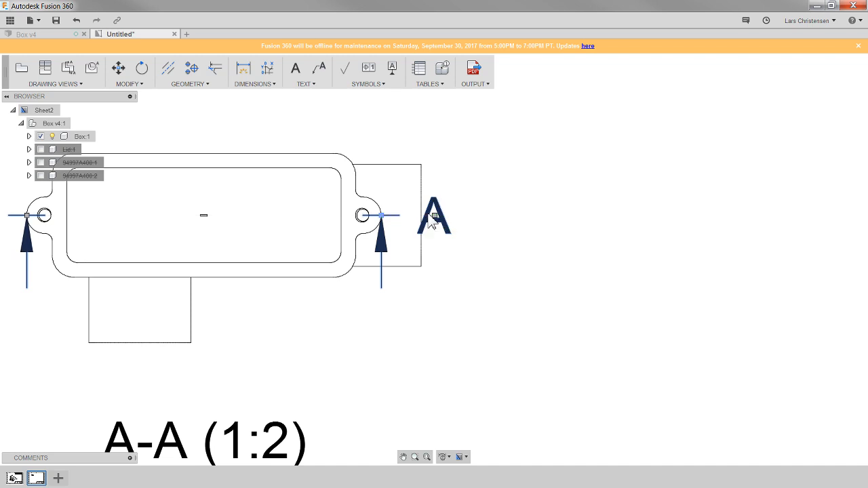
scroll(557, 276, "down", 2)
scroll(202, 287, "up", 2)
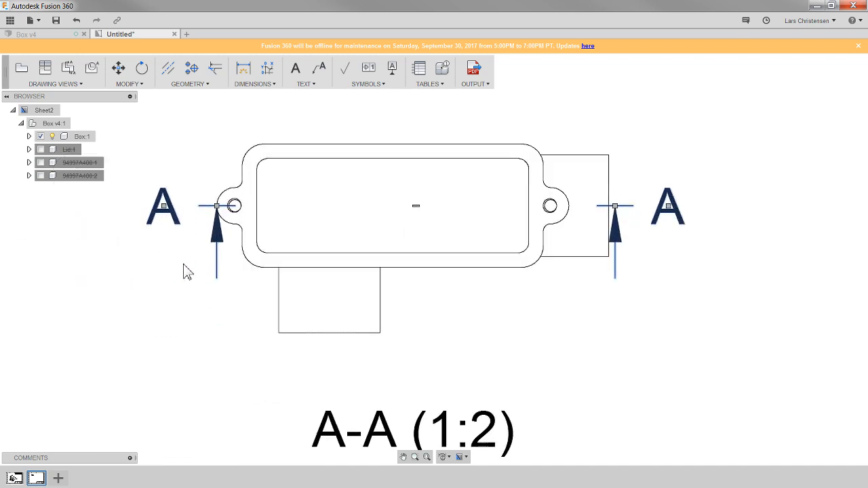
left_click_drag(221, 208, 190, 207)
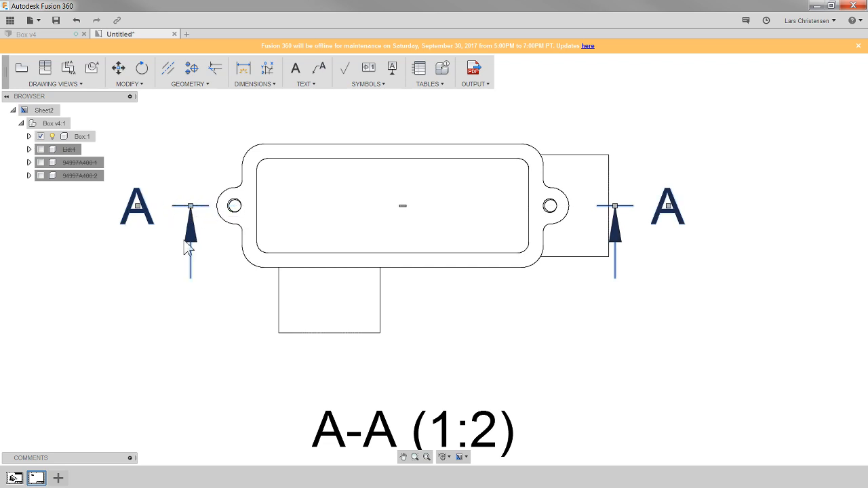
key("Escape")
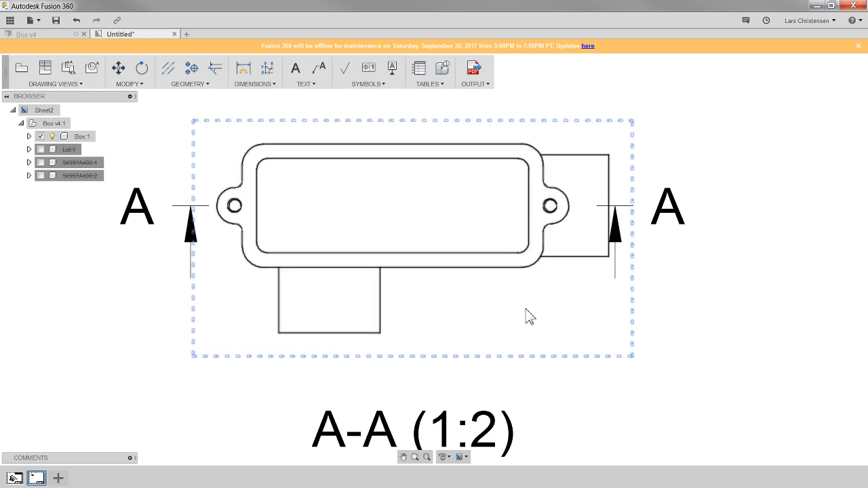
- Start a detail view from the front view, with a circular boundary centered on the outer lower corner of its side port
scroll(450, 264, "down", 4)
scroll(387, 275, "down", 3)
scroll(430, 360, "up", 2)
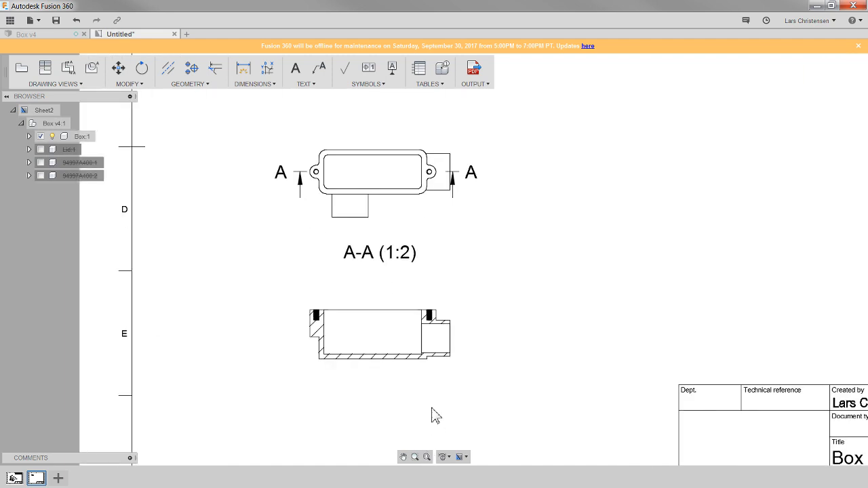
left_click(92, 68)
scroll(210, 339, "down", 5)
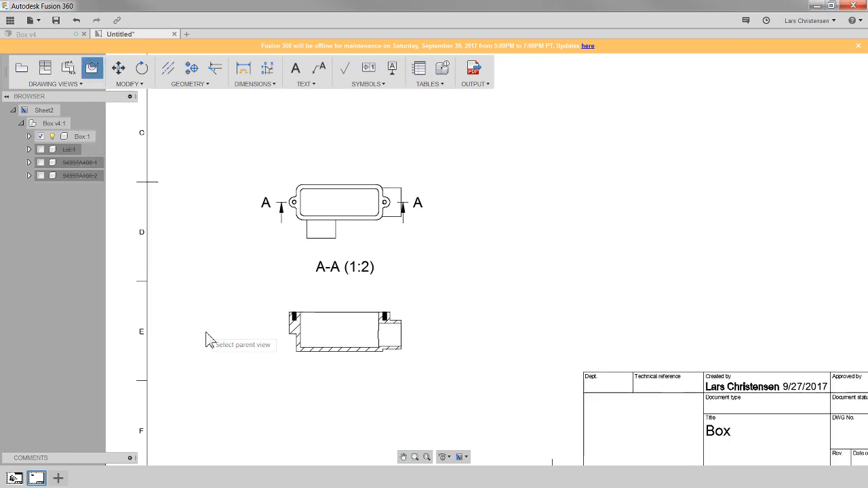
scroll(313, 170, "up", 6)
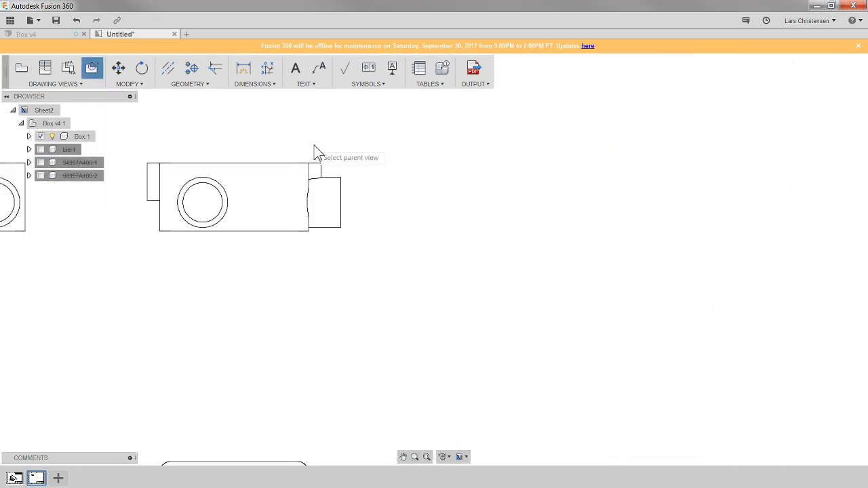
left_click(275, 188)
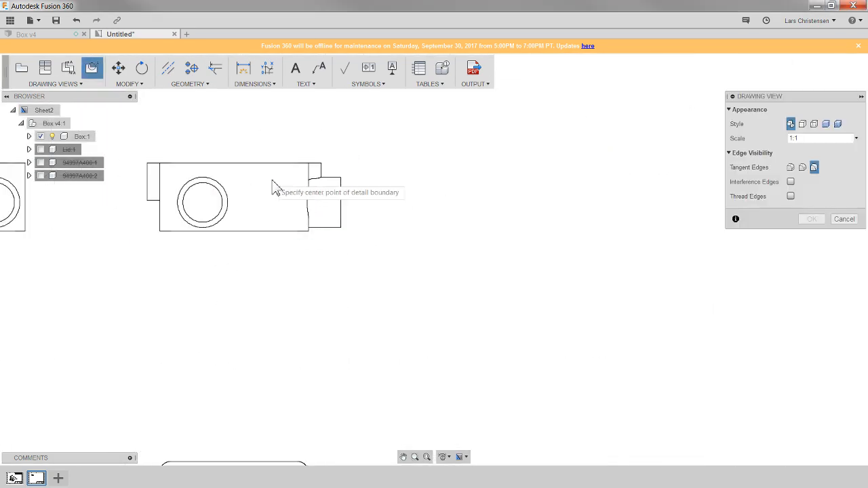
left_click(341, 226)
left_click(389, 143)
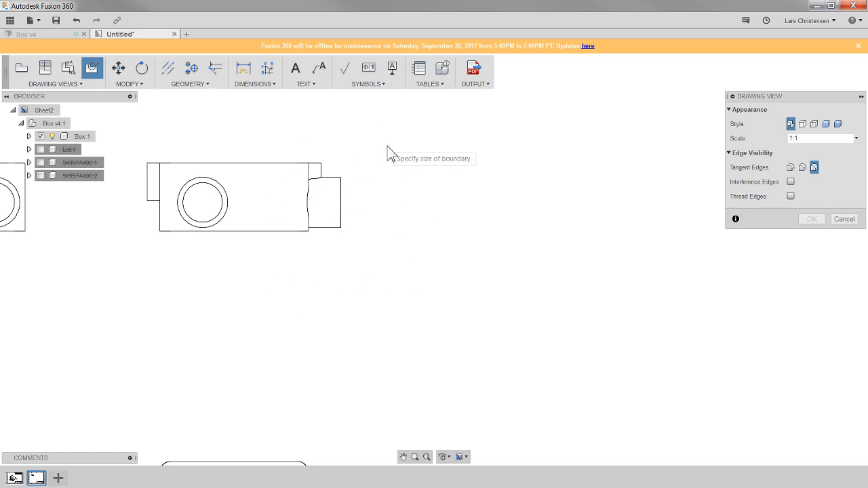
- Place detail view B at 1:1 scale between the front view and the isometric view, and finish it
scroll(326, 203, "down", 5)
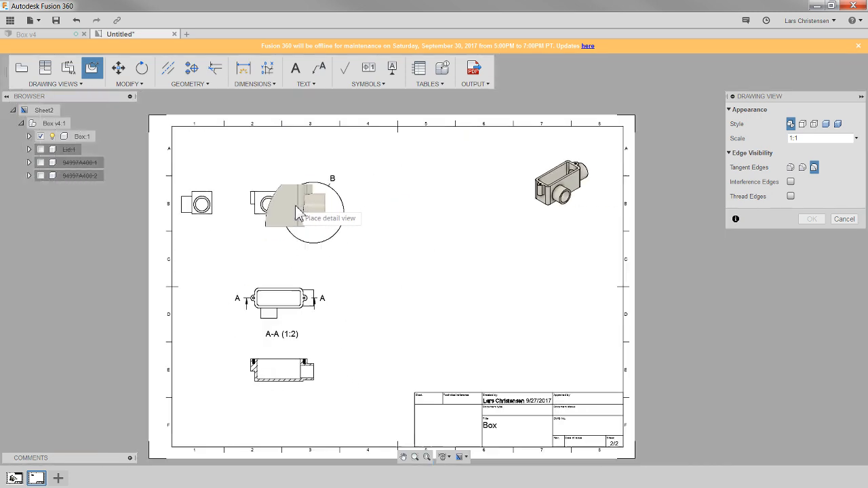
left_click(448, 211)
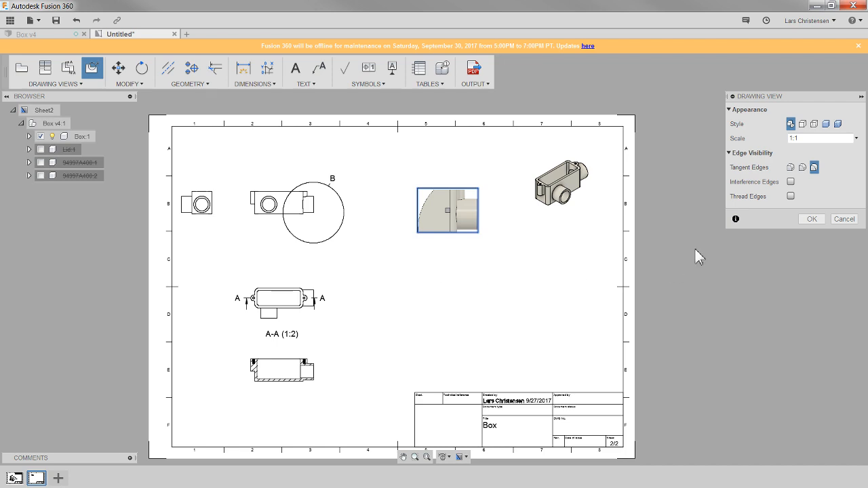
left_click(812, 219)
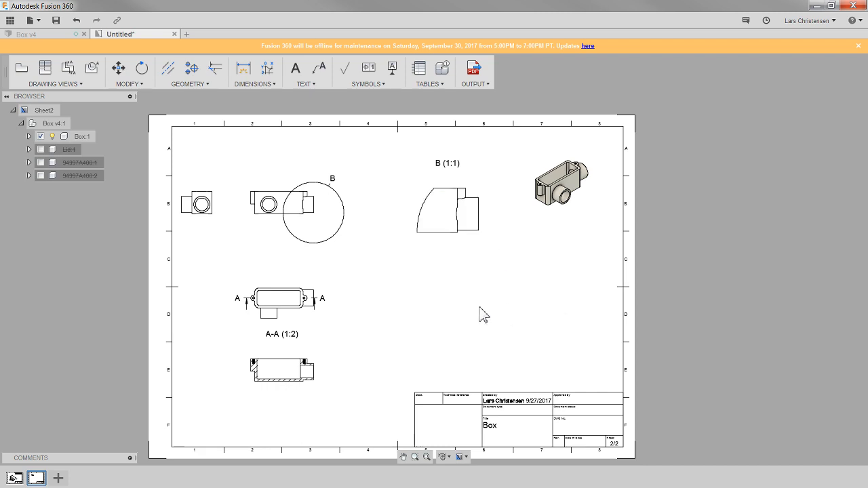
- Add a centerline between the two inner bore edges of the side port in section view A-A
scroll(171, 297, "up", 1)
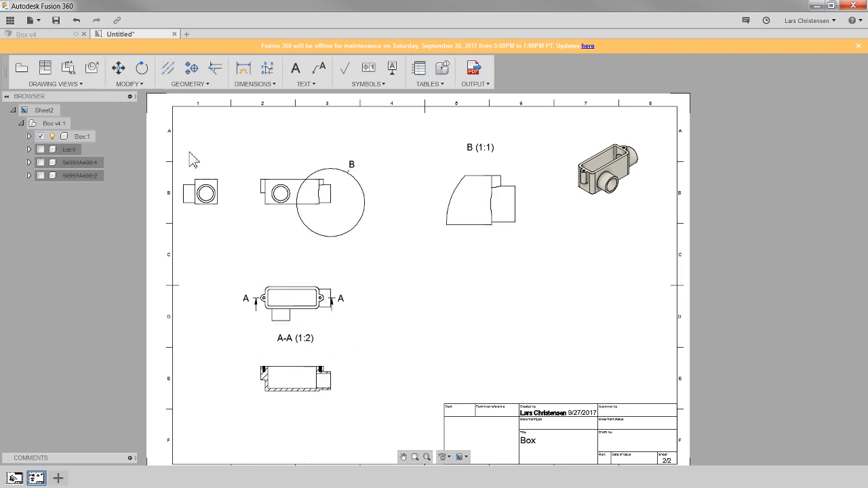
left_click(169, 71)
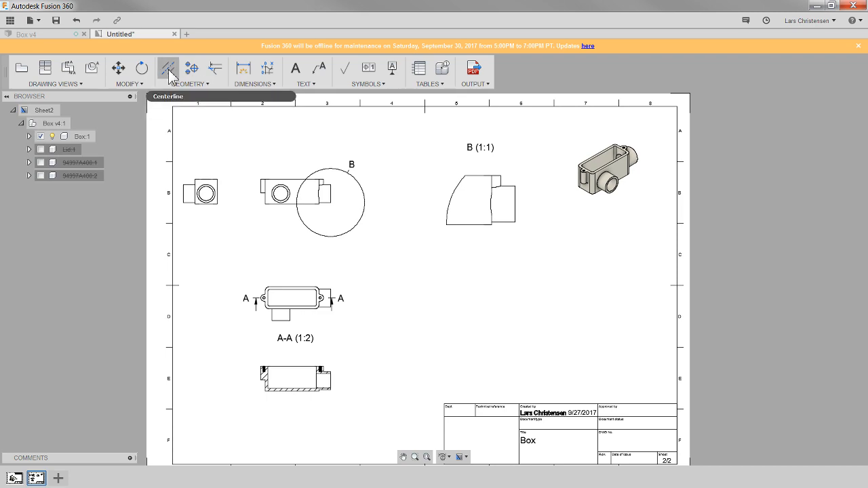
left_click(169, 71)
scroll(323, 433, "up", 10)
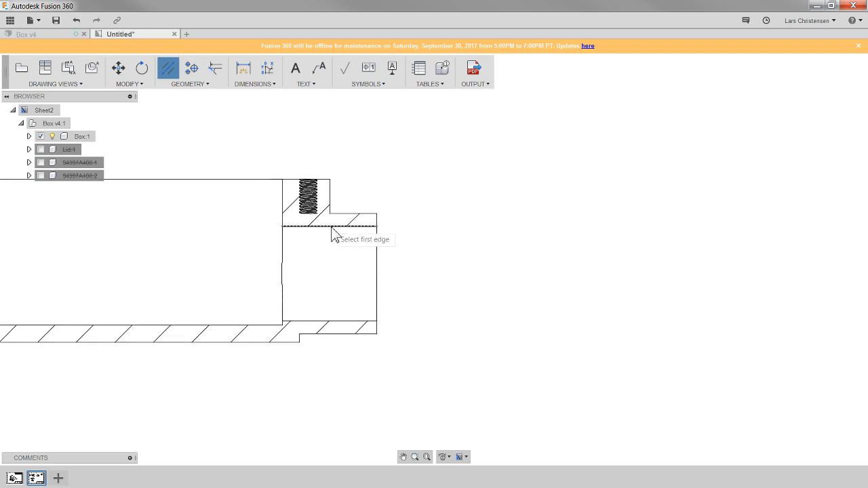
left_click(332, 229)
left_click(334, 320)
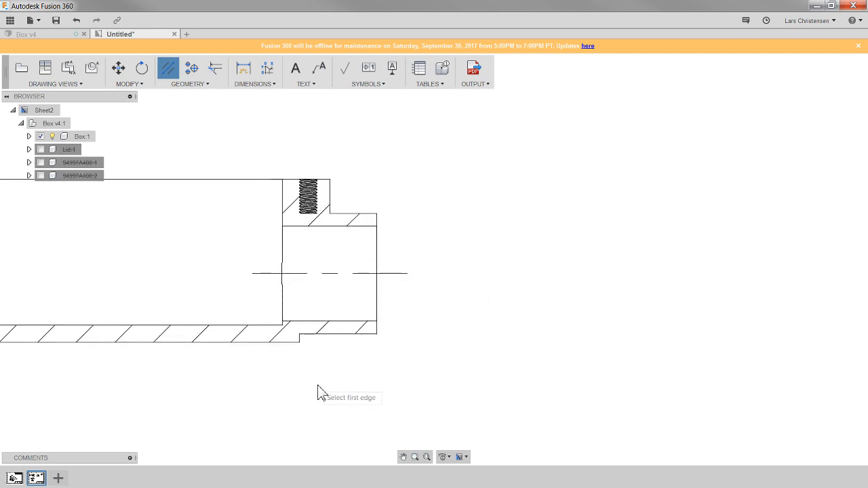
scroll(318, 393, "down", 4)
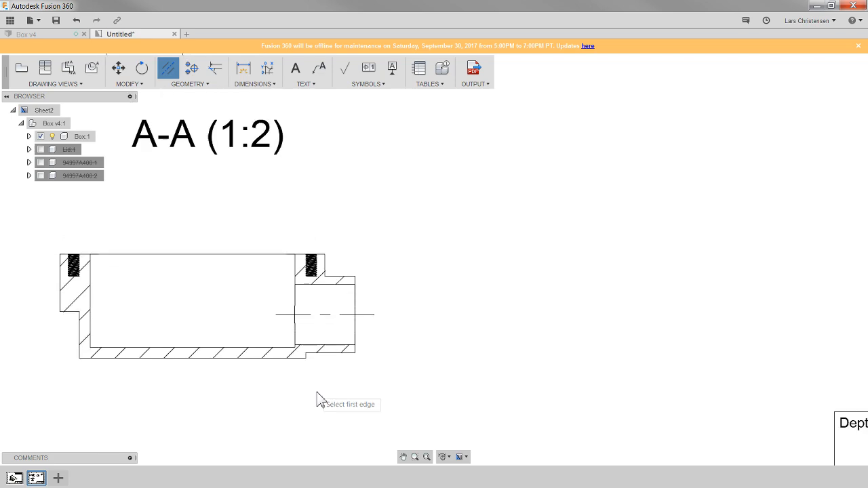
- Add a center mark to the round port bore in the leftmost projected view of the Box
left_click(194, 73)
scroll(410, 326, "down", 5)
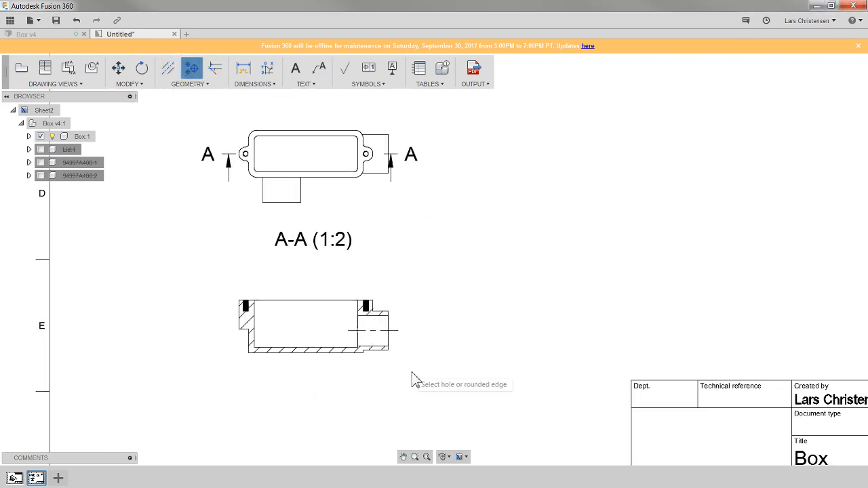
scroll(277, 248, "down", 3)
scroll(228, 136, "up", 8)
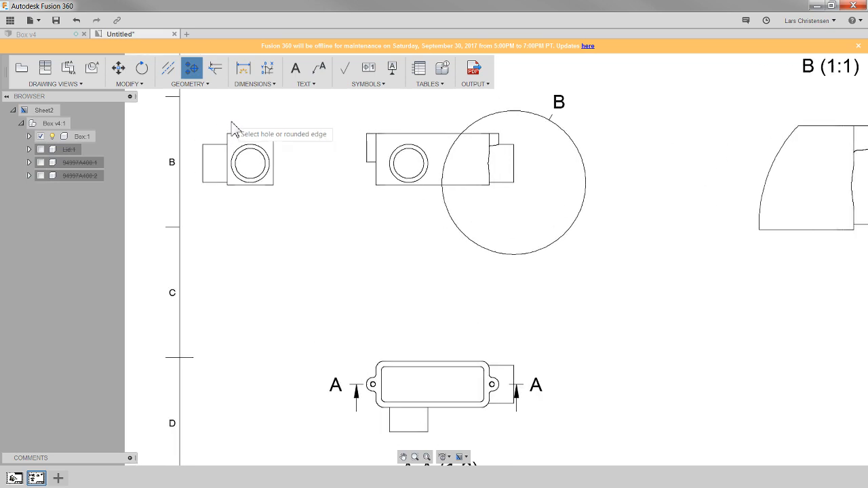
scroll(241, 138, "up", 2)
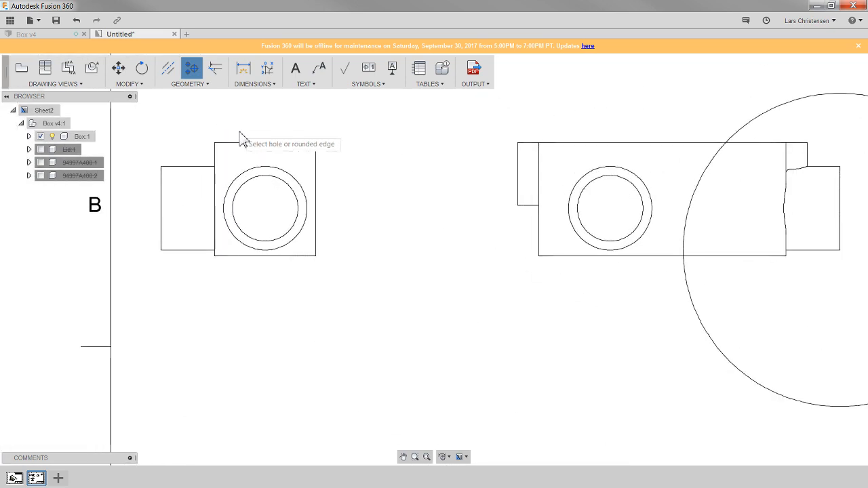
left_click(247, 195)
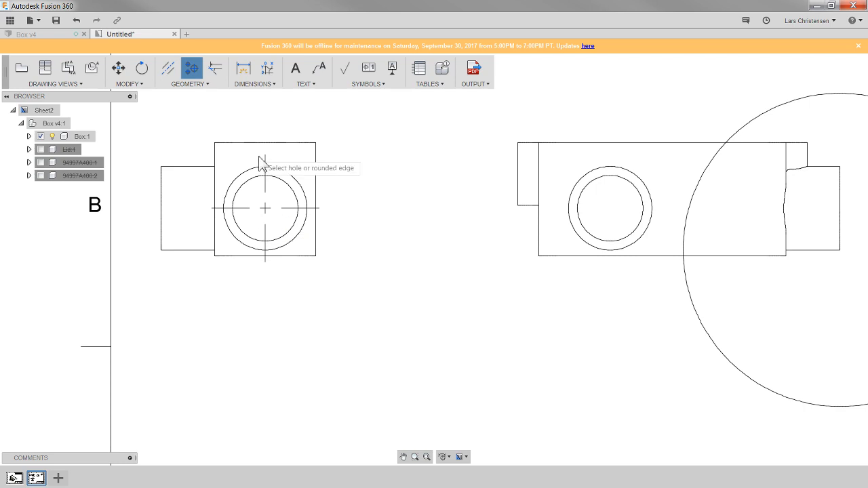
- Add edge extensions at both upper rounded outer corners of the Box in the view carrying section line A-A
left_click(217, 69)
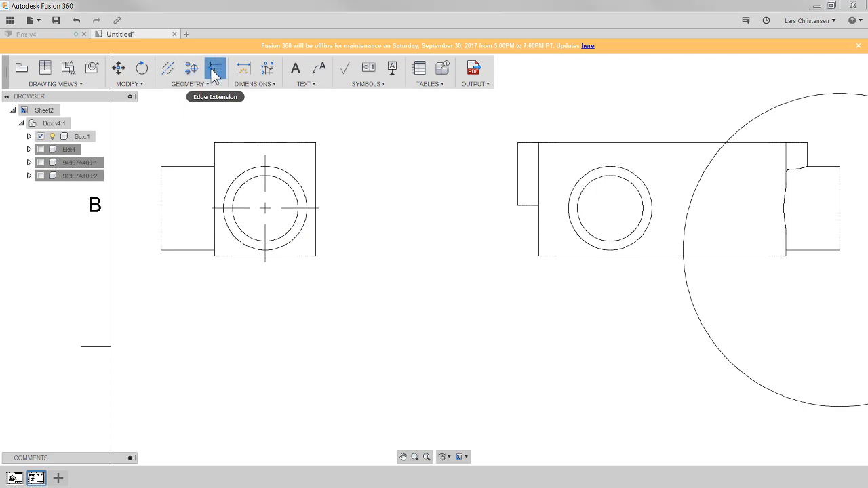
scroll(209, 132, "down", 3)
scroll(390, 380, "up", 8)
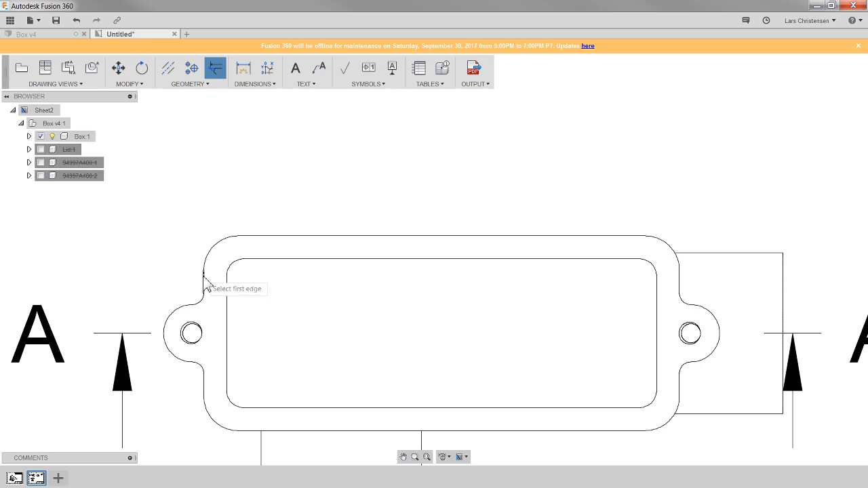
left_click(203, 275)
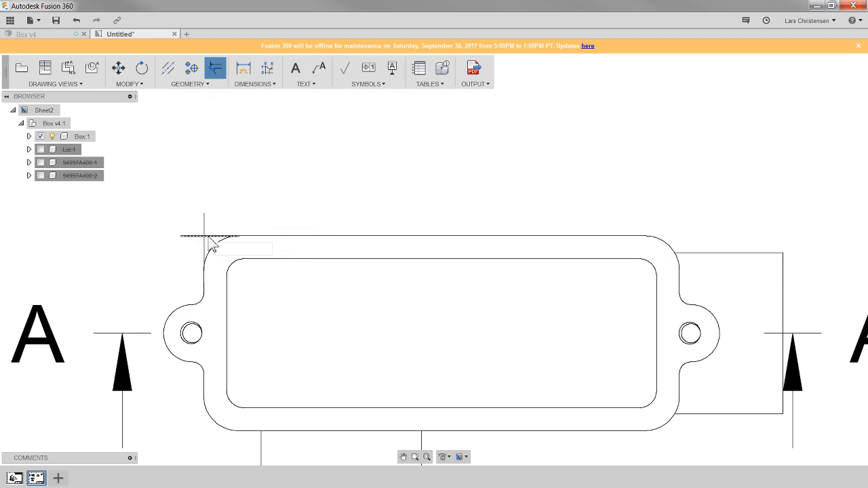
left_click(210, 243)
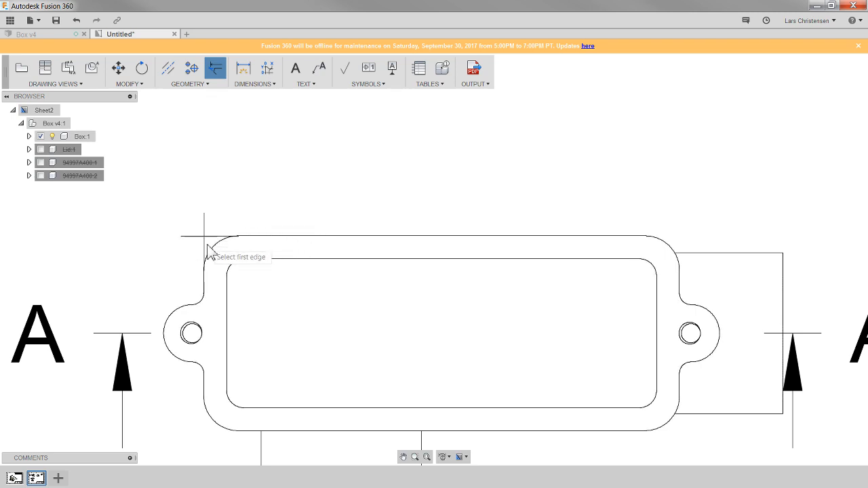
left_click(641, 239)
left_click(681, 278)
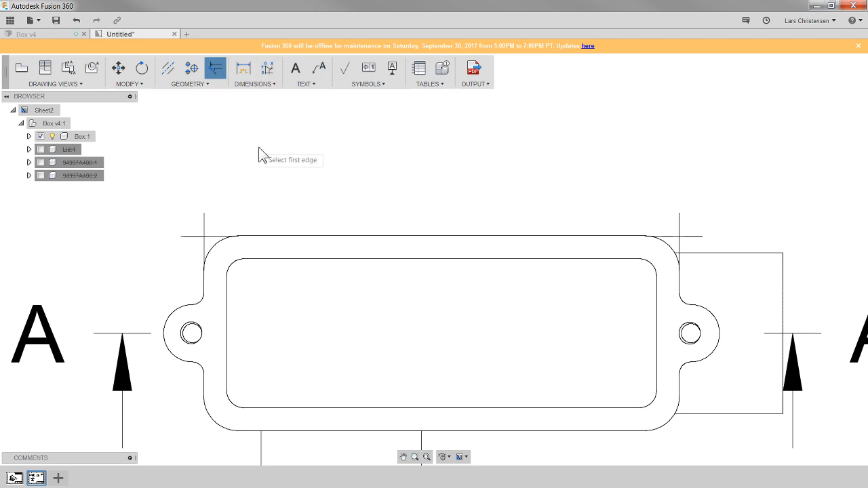
scroll(237, 160, "down", 3)
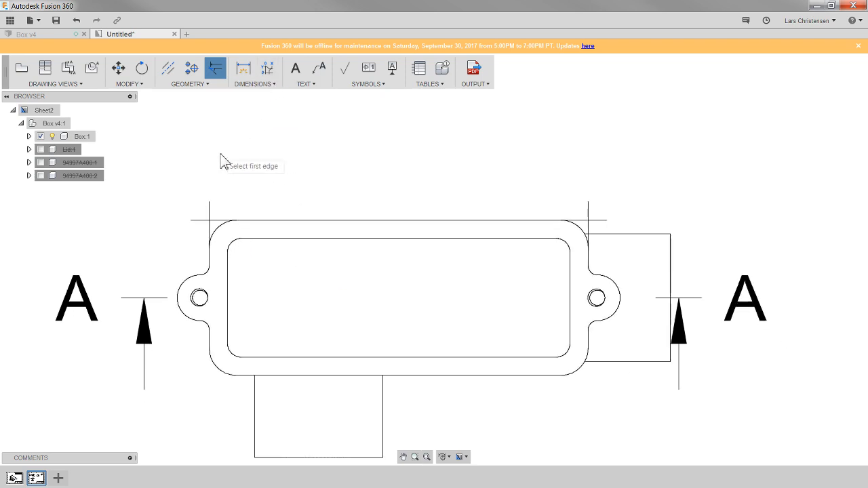
- Place a text note above the title block with "Note:" on one line and "Break all edges" below it
left_click(301, 77)
scroll(216, 167, "down", 2)
scroll(224, 177, "down", 3)
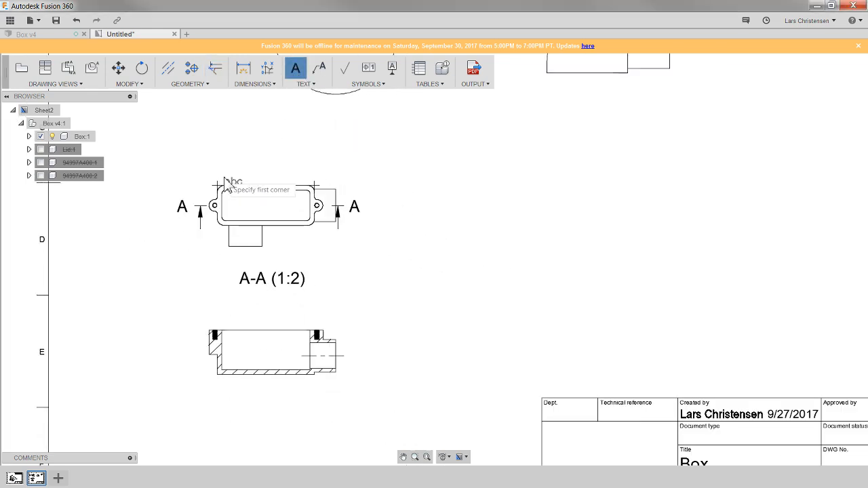
scroll(665, 318, "up", 3)
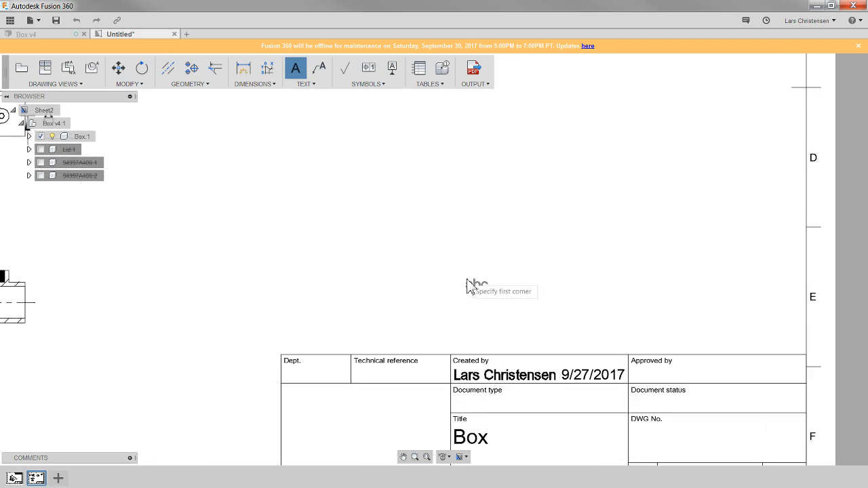
left_click(424, 272)
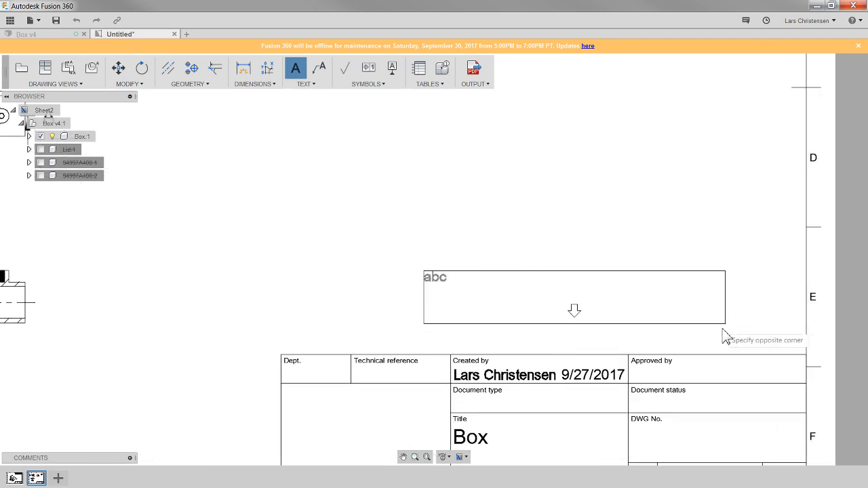
left_click(746, 325)
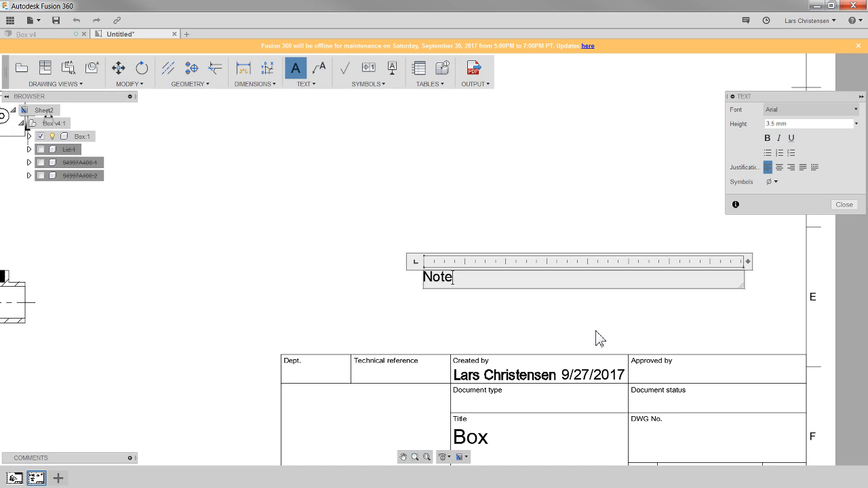
type("Note:")
key("Return")
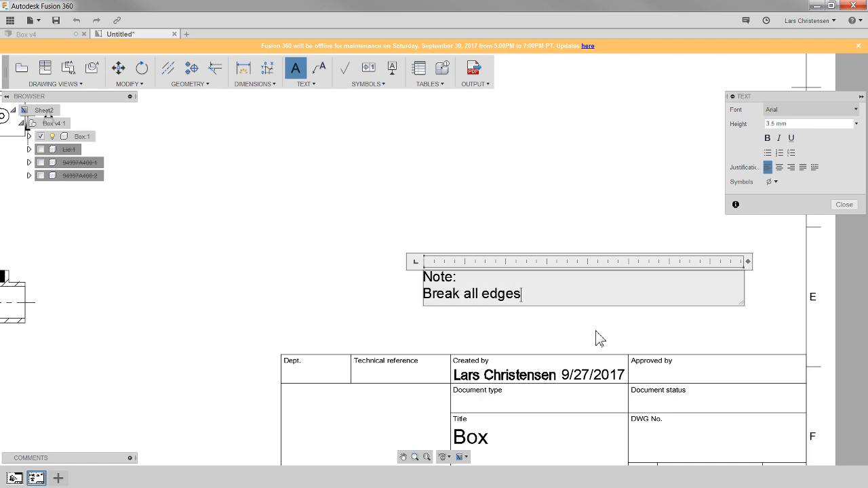
key("Return")
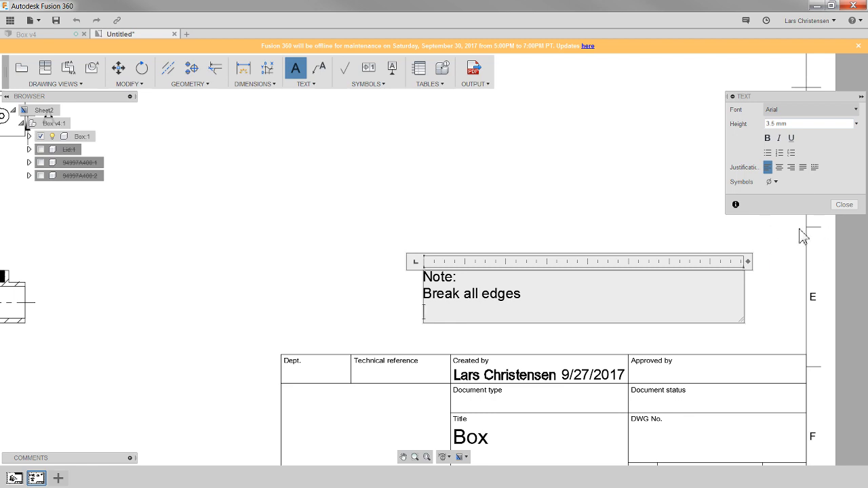
left_click(845, 206)
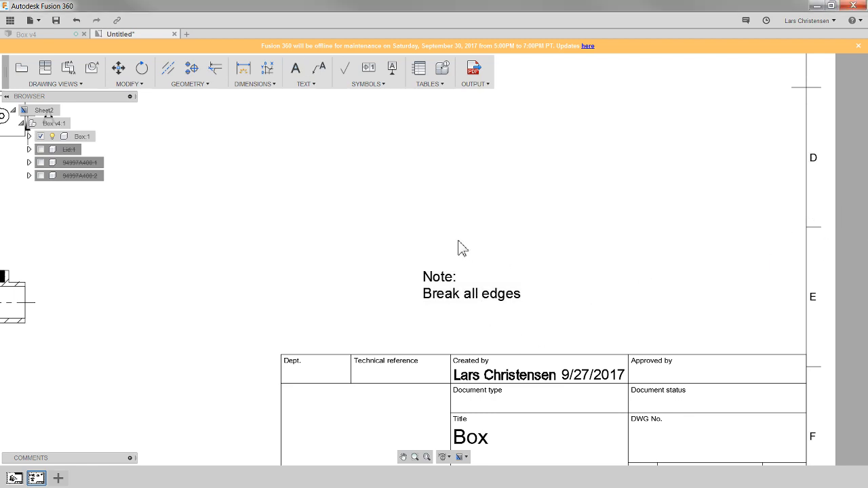
- Attach a leader to the right-hand screw hole in the section's parent view, placing its text up and to the right
scroll(492, 295, "down", 2)
scroll(171, 108, "up", 3)
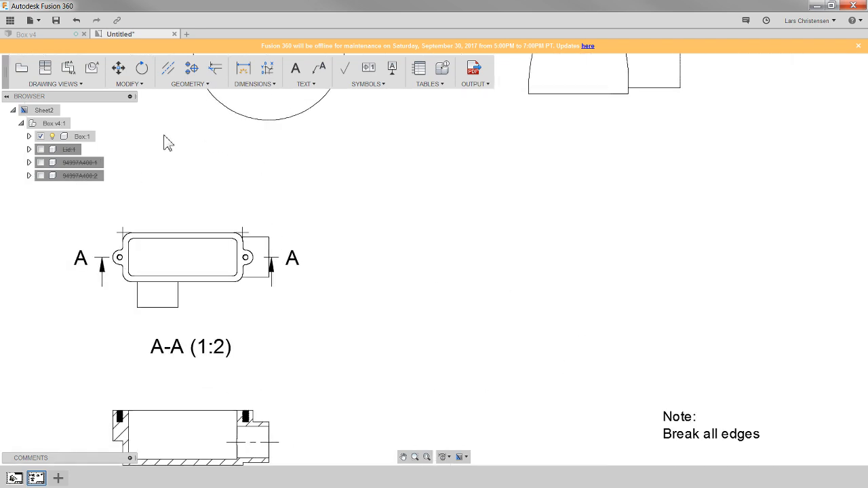
left_click(319, 69)
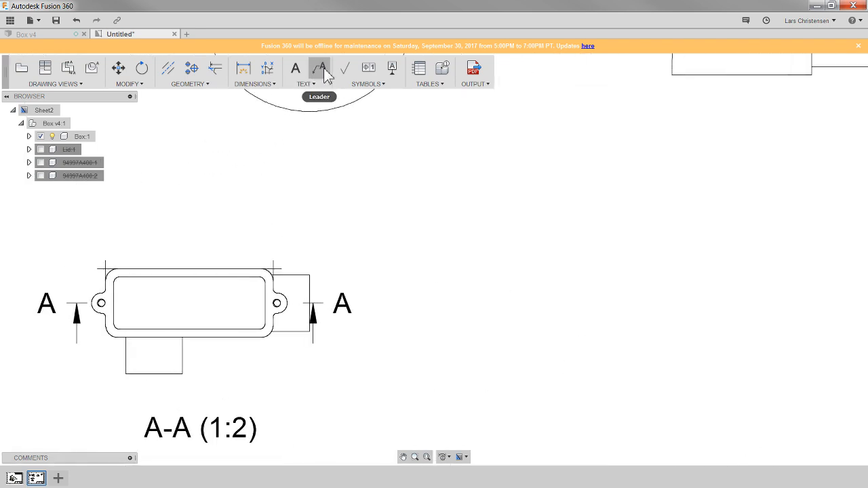
scroll(247, 294, "up", 3)
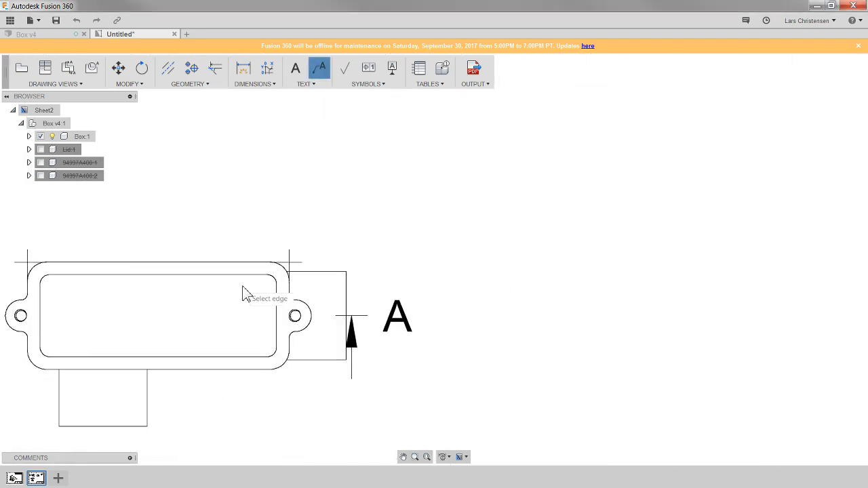
left_click(309, 322)
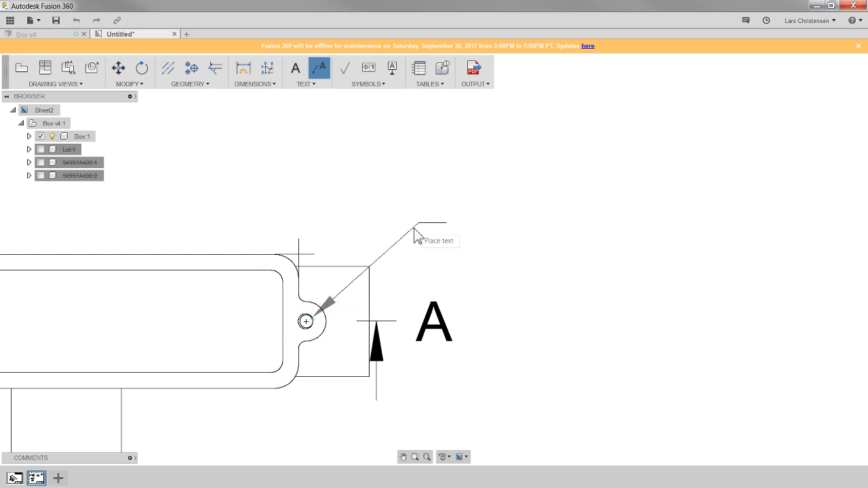
left_click(443, 198)
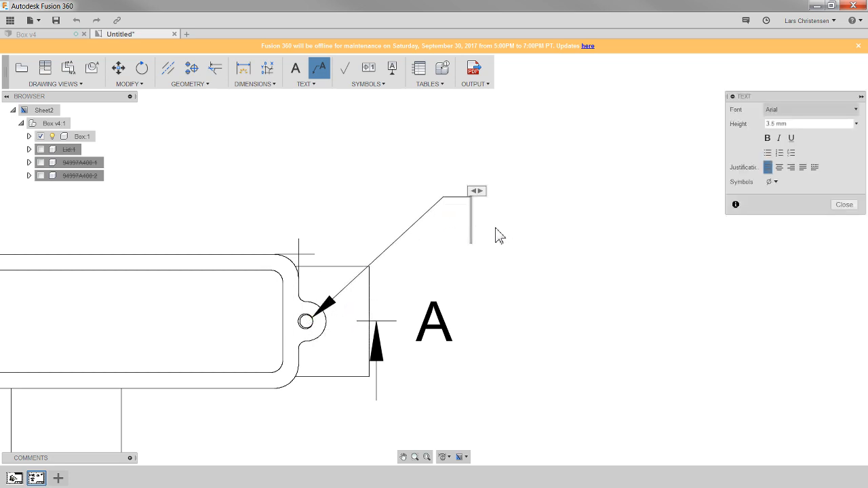
- Enter "M3 X 20 Depth" as the leader text and insert the depth symbol at its end
type("M")
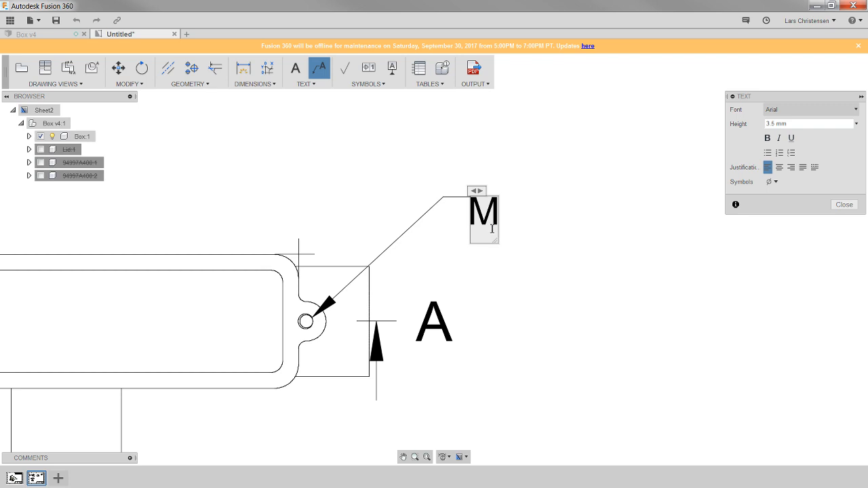
type("3")
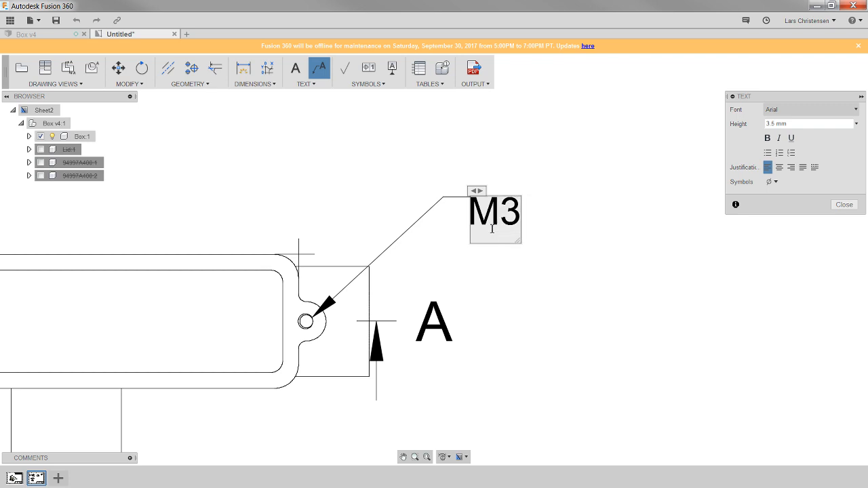
type(" X")
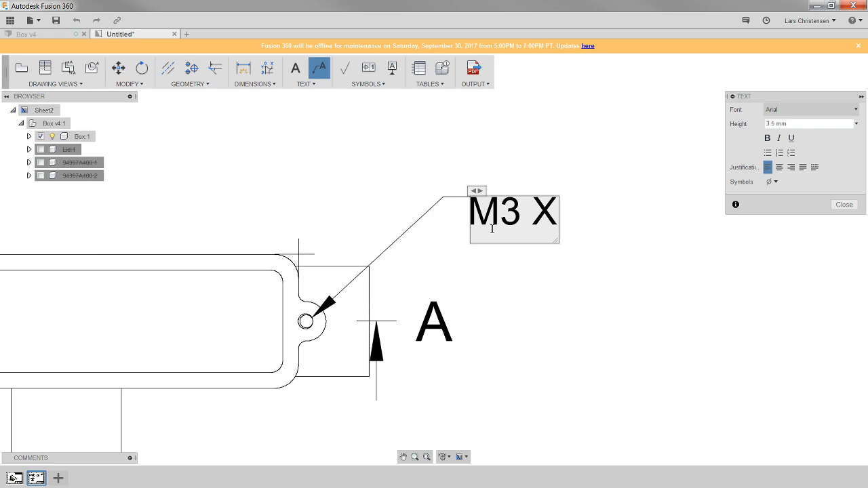
type(" 20")
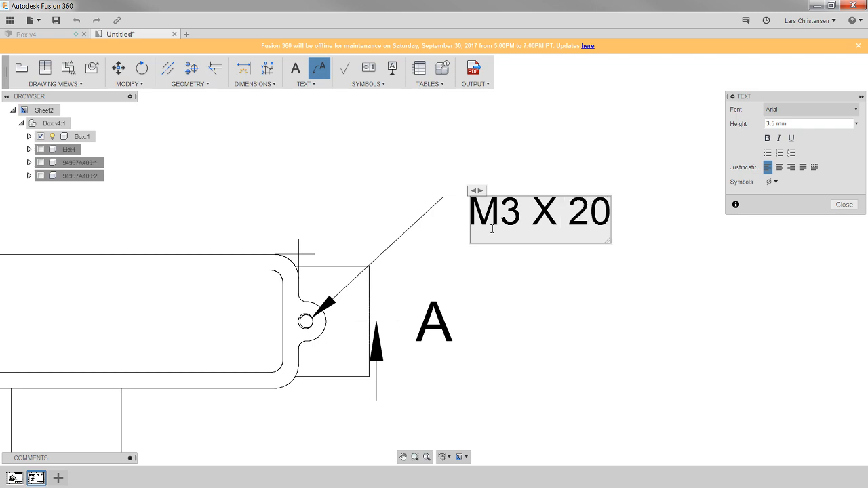
type(" Depth")
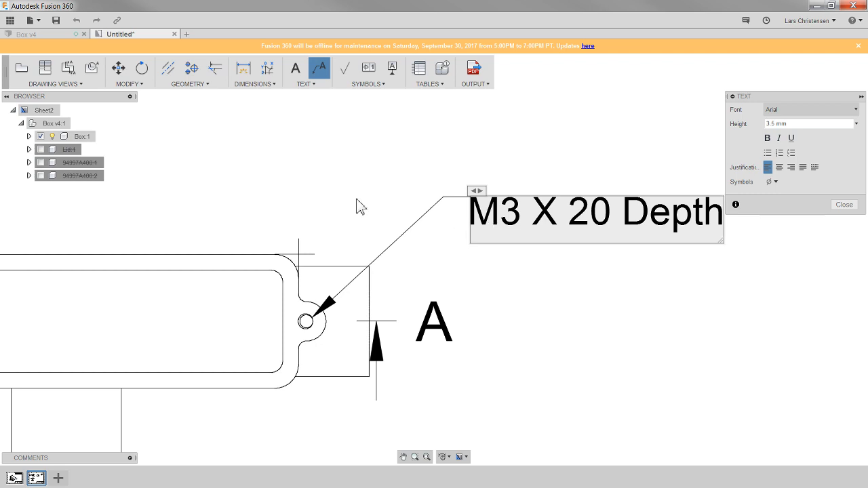
scroll(401, 297, "down", 2)
scroll(403, 300, "up", 1)
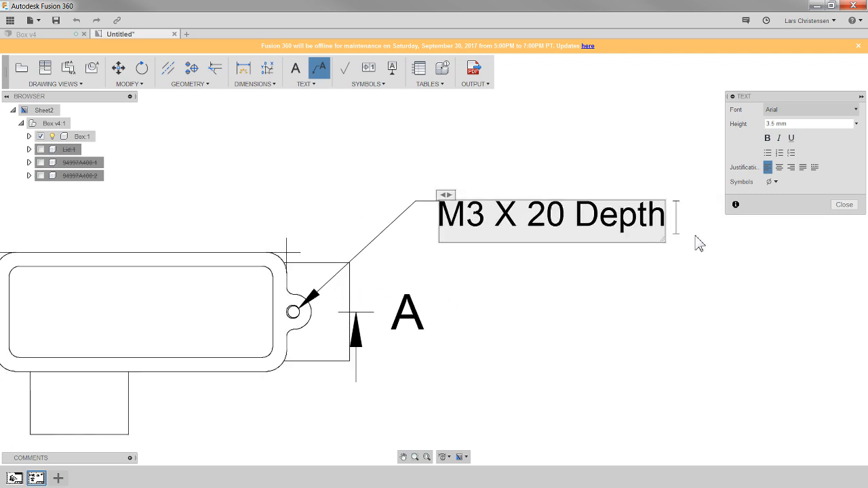
left_click(776, 181)
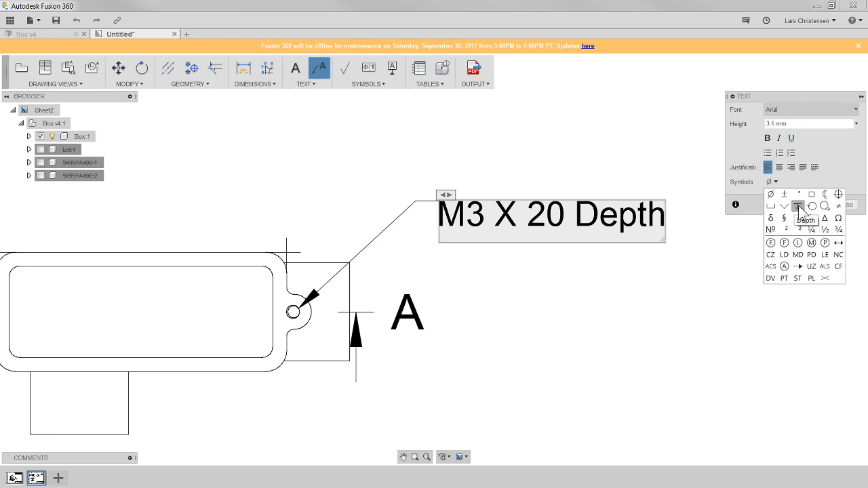
left_click(798, 206)
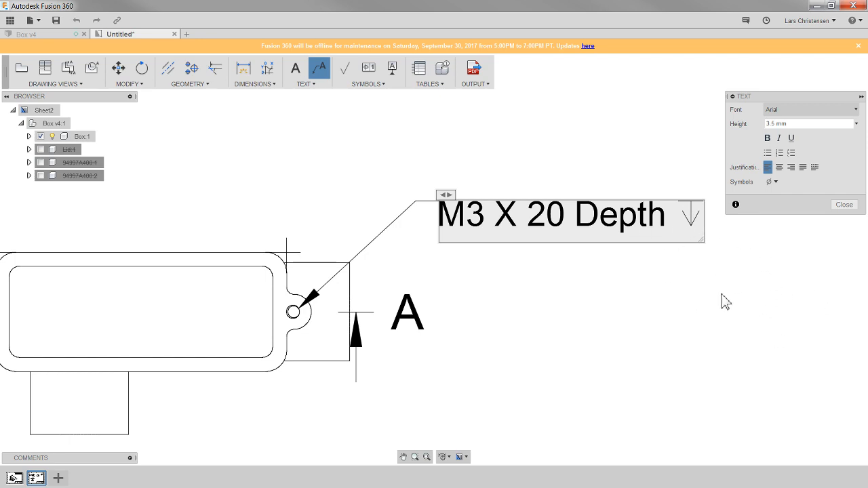
- Finish the screw hole leader note and attach a feature control frame to the Box's upper edge, placing it above the view
left_click(842, 205)
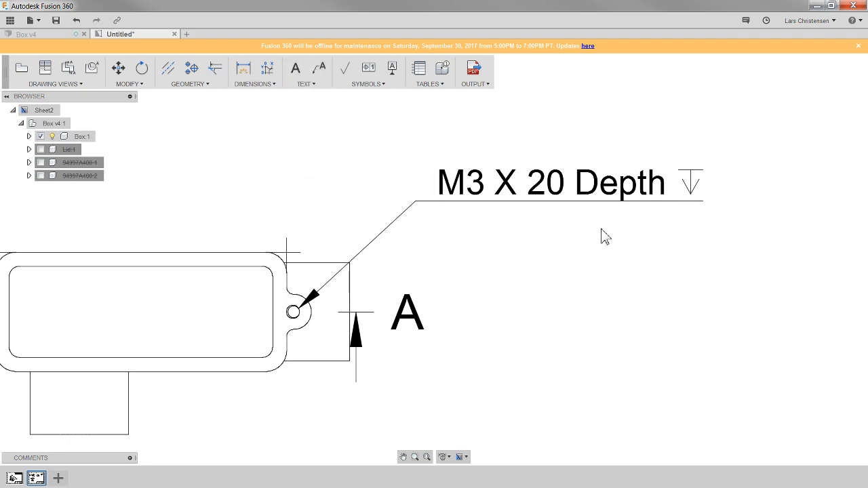
scroll(604, 236, "down", 2)
scroll(195, 207, "up", 1)
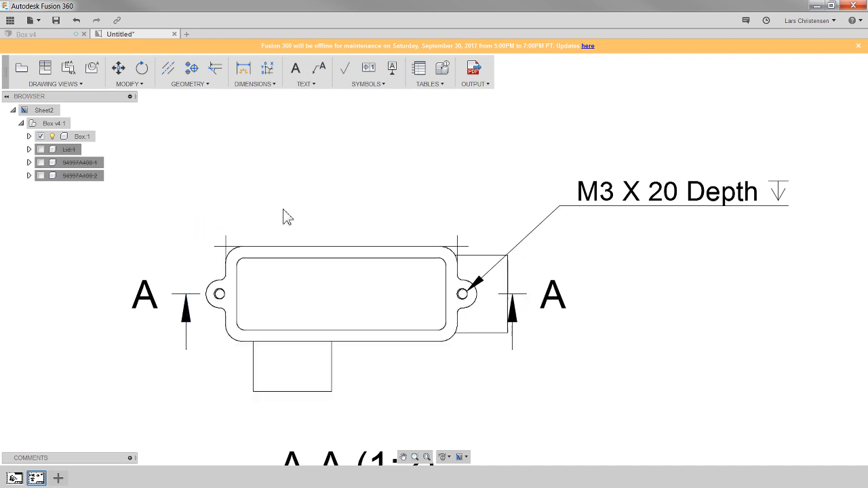
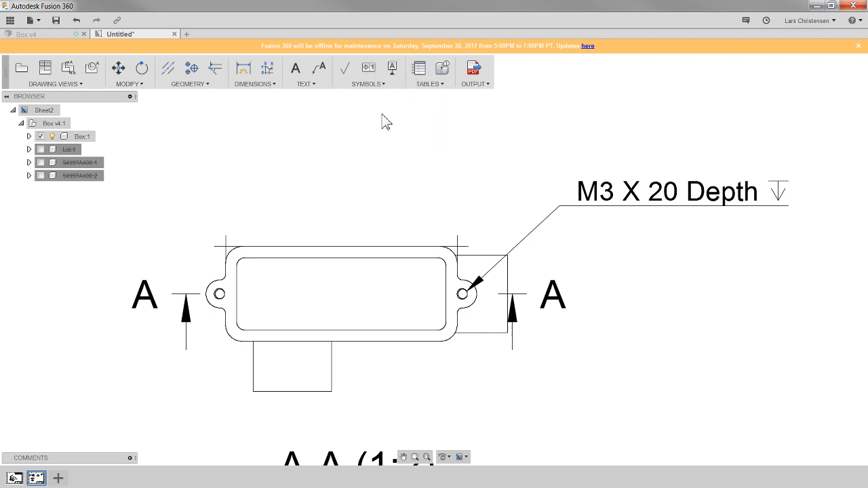
left_click(369, 68)
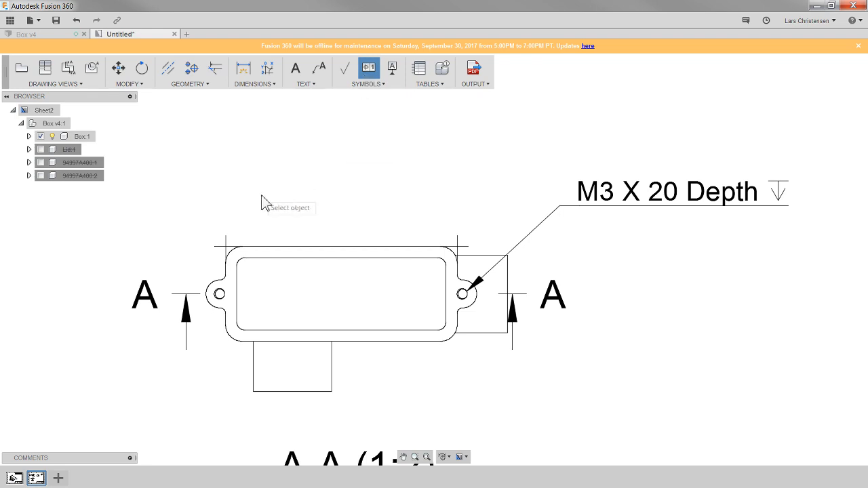
left_click(249, 247)
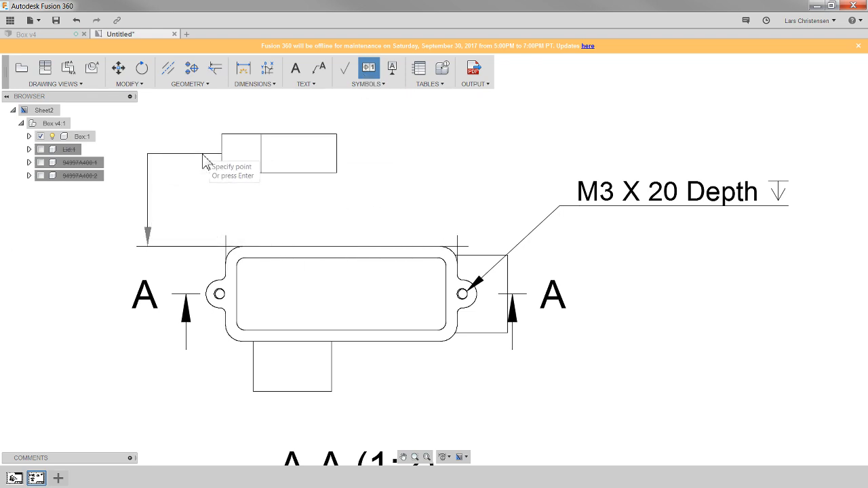
left_click(217, 159)
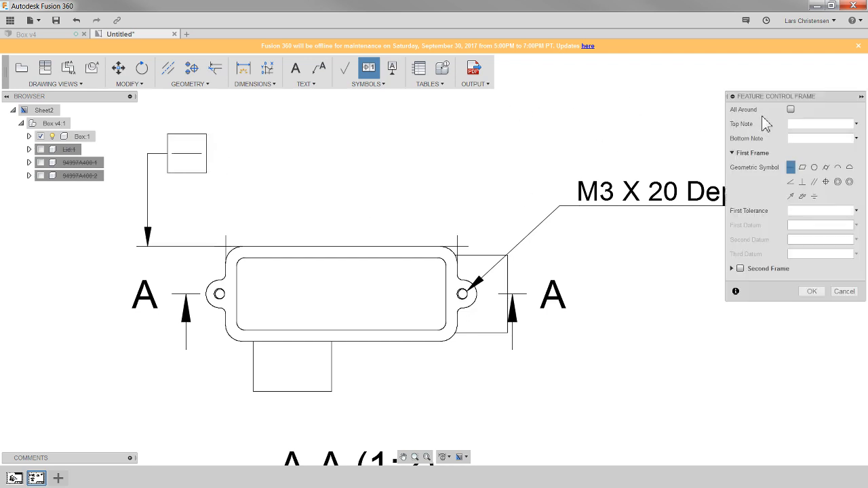
- Define the feature control frame with the position symbol, a first tolerance of .001 and first datum A
left_click(826, 181)
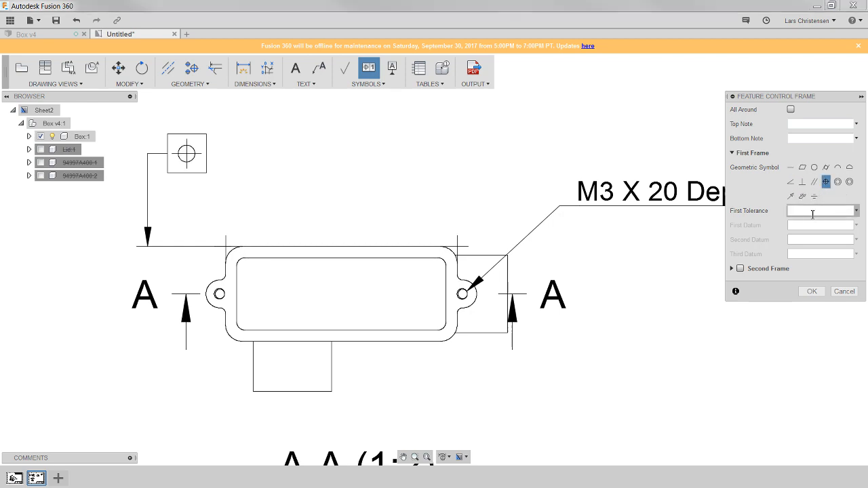
type(".00")
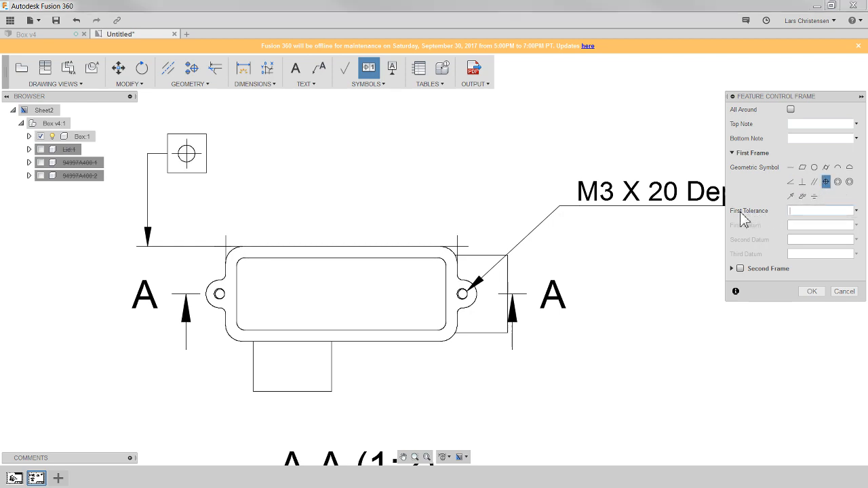
type("1")
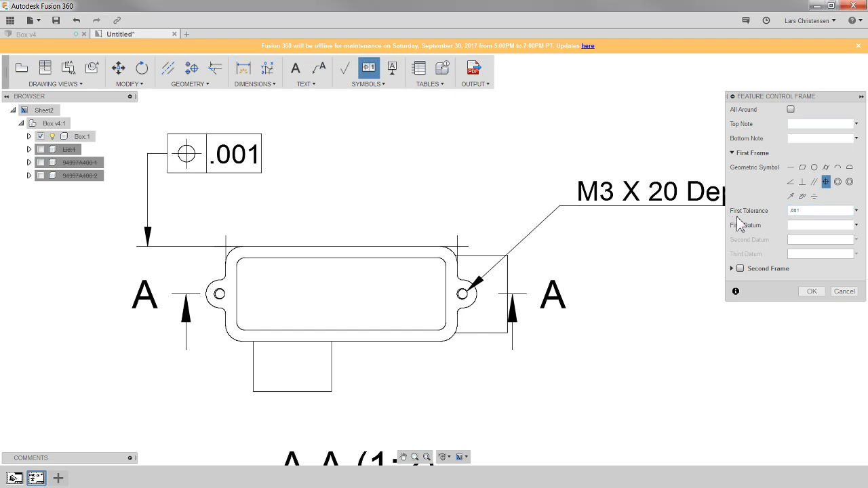
left_click(817, 224)
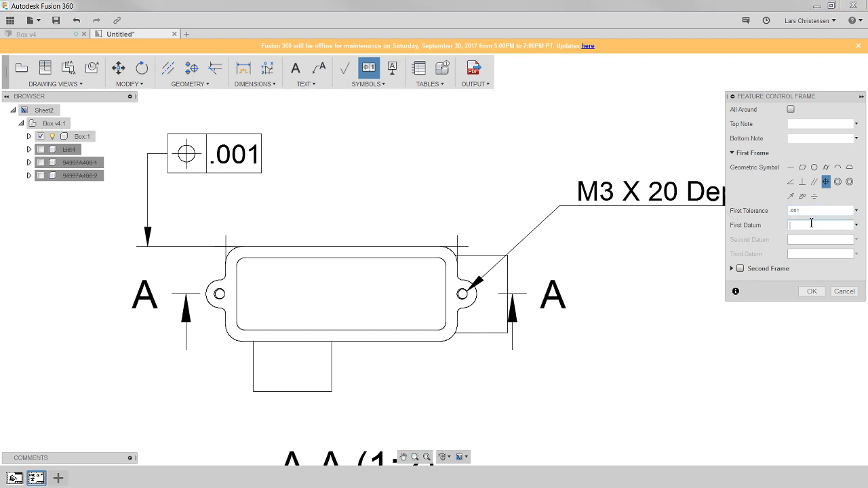
type("A")
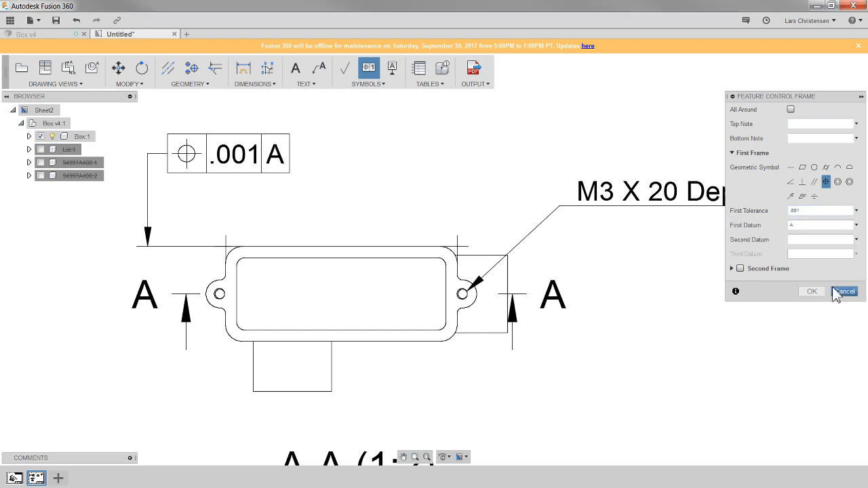
left_click(812, 291)
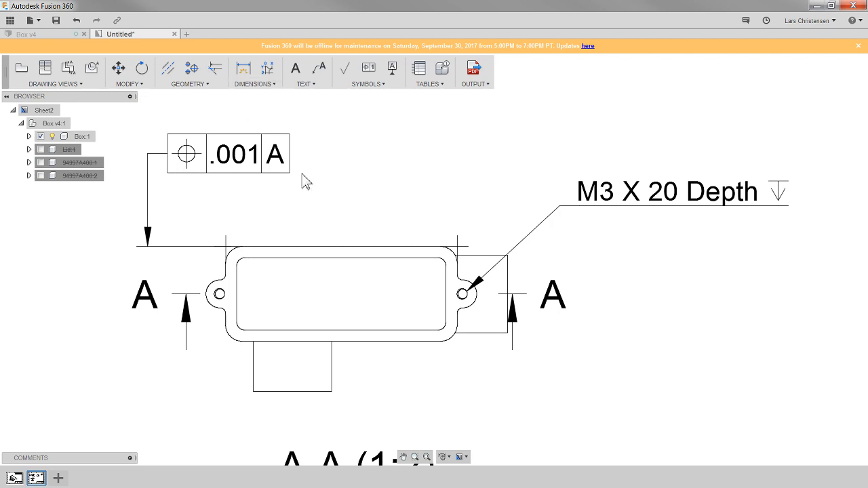
- Dimension the width of the rectangular boss below the Box, placing the dimension between the boss and the A-A label
left_click(245, 70)
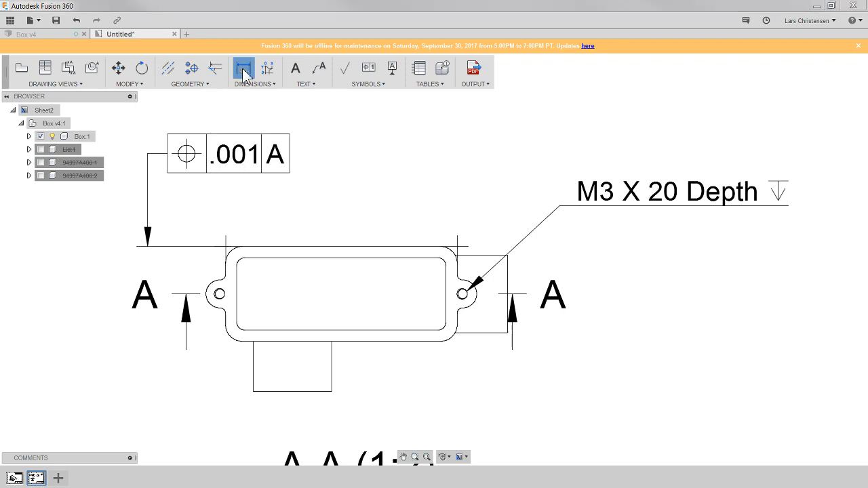
scroll(228, 182, "down", 3)
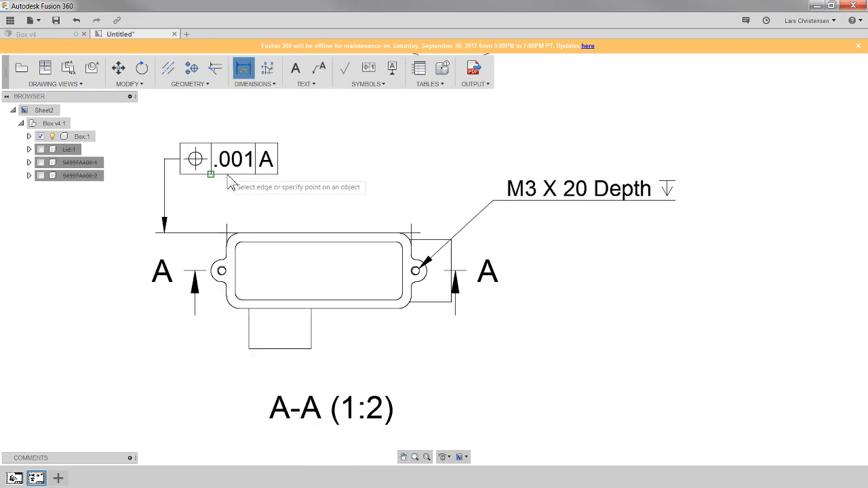
scroll(225, 334, "up", 4)
left_click(257, 298)
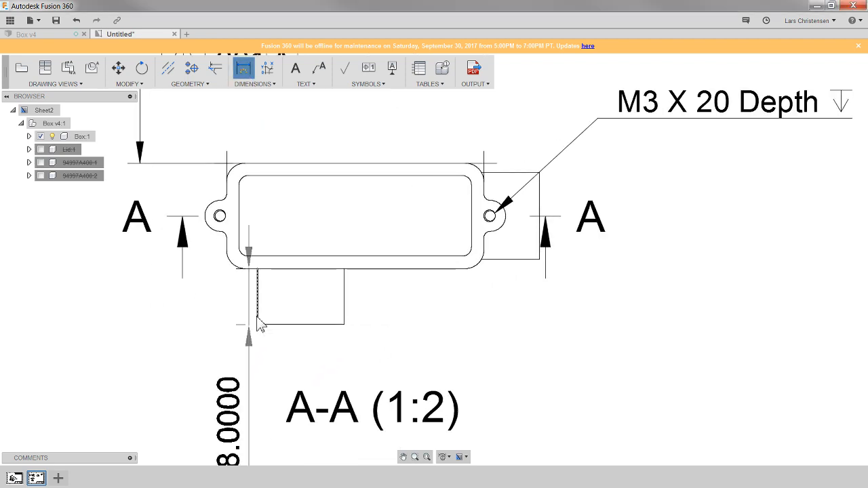
left_click(344, 319)
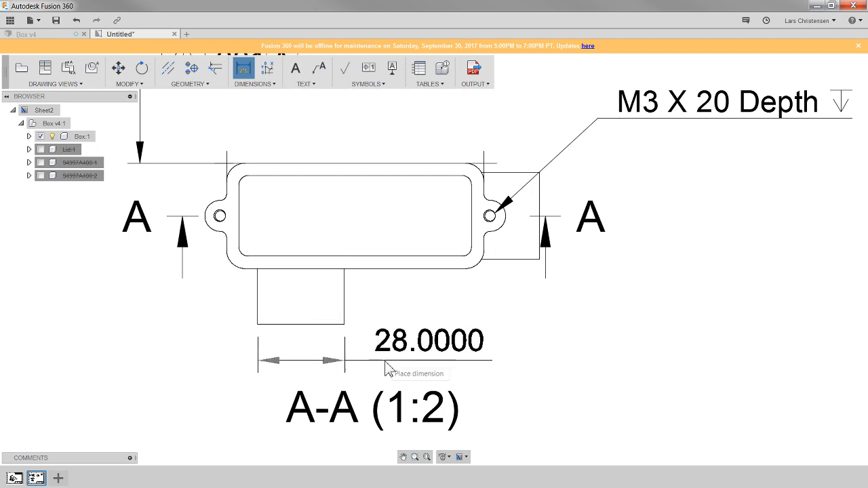
left_click(335, 372)
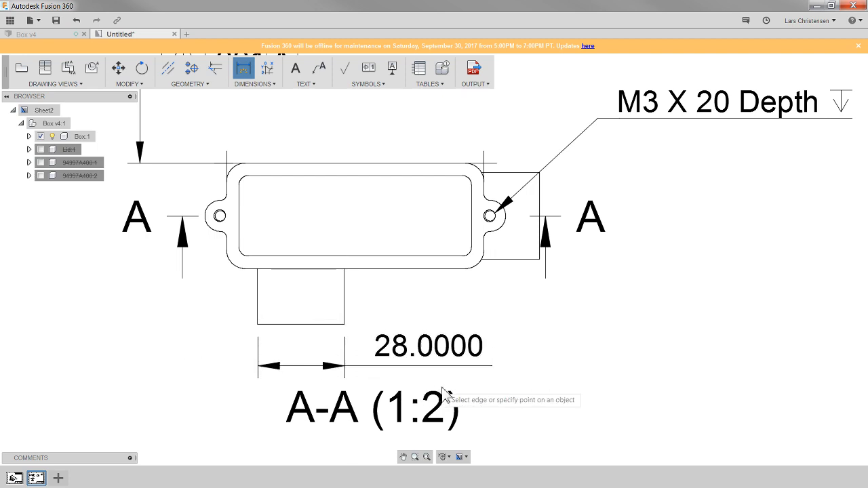
- Reposition the boss width dimension closer to the boss, with its text farther right and clear of the A-A label
scroll(345, 248, "down", 2)
scroll(319, 378, "up", 2)
scroll(330, 351, "up", 3)
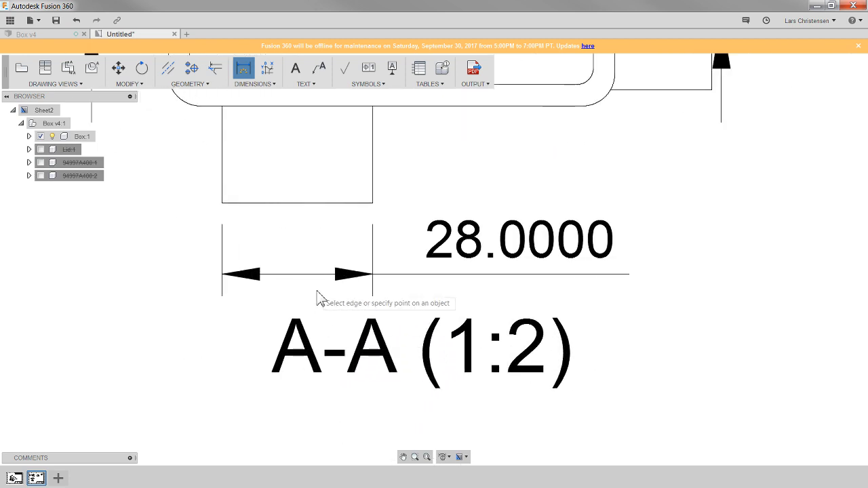
key("Escape")
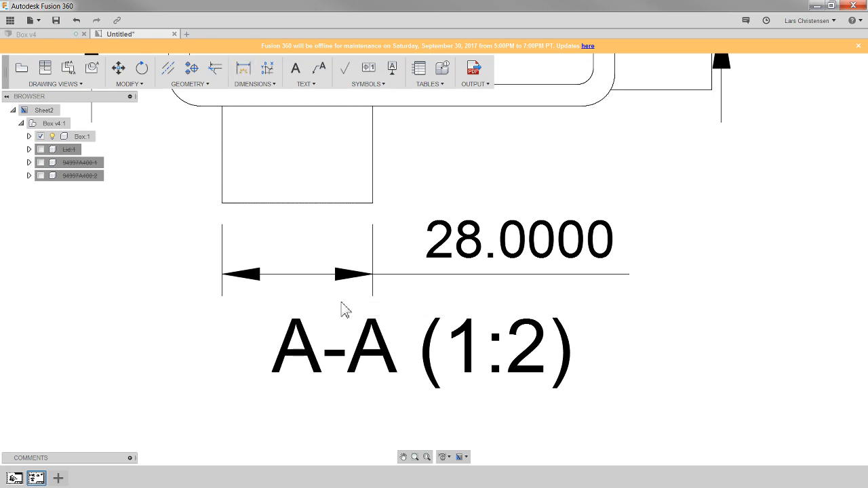
left_click(348, 282)
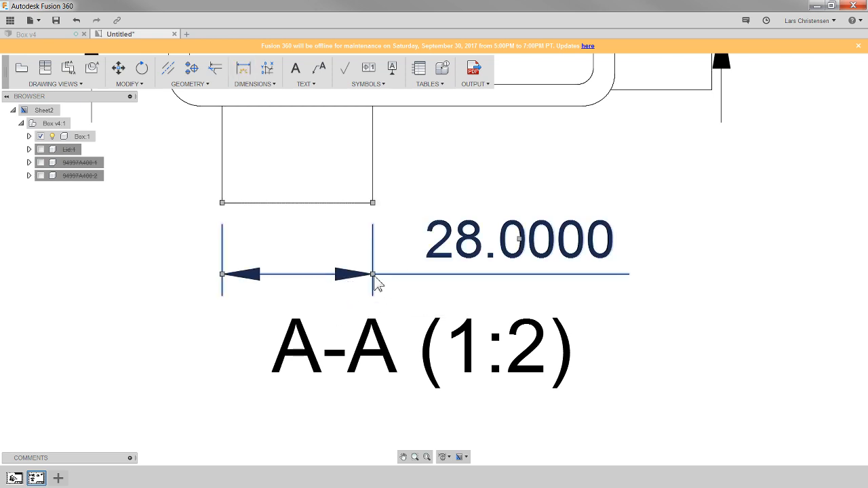
left_click(373, 274)
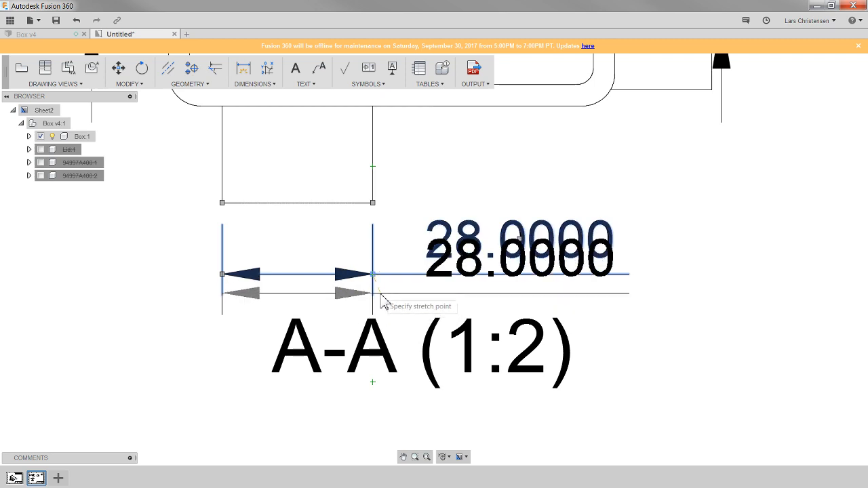
left_click(385, 291)
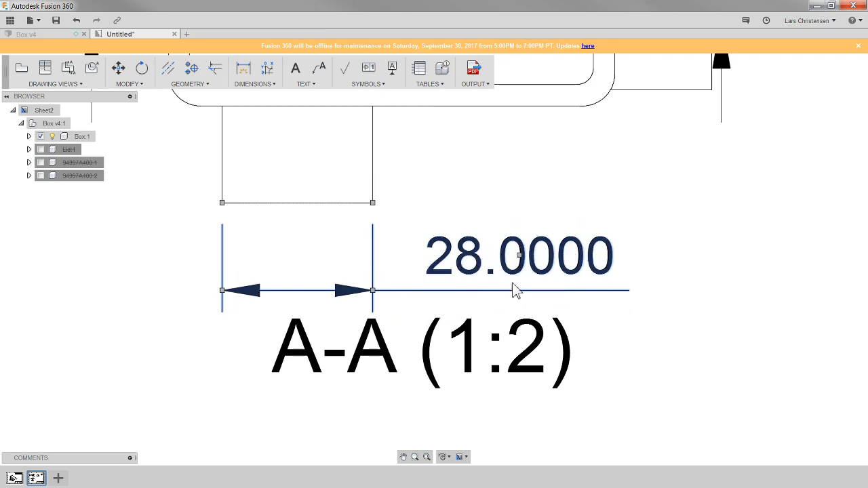
left_click(520, 257)
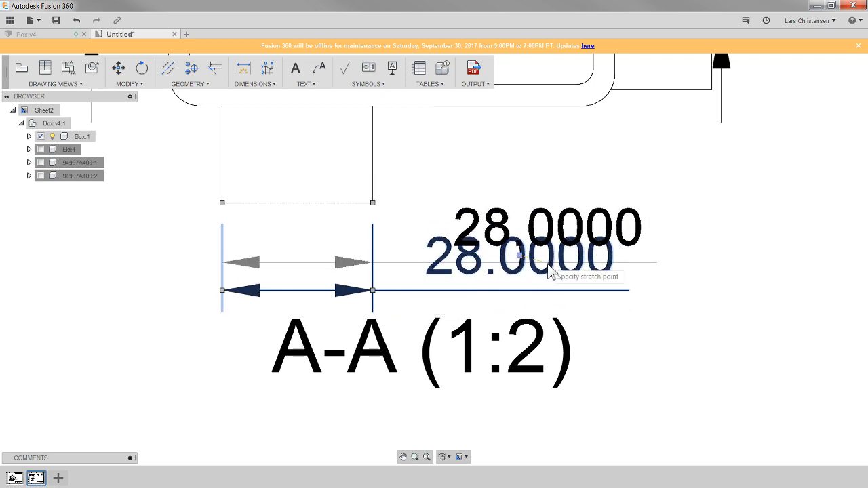
left_click(626, 246)
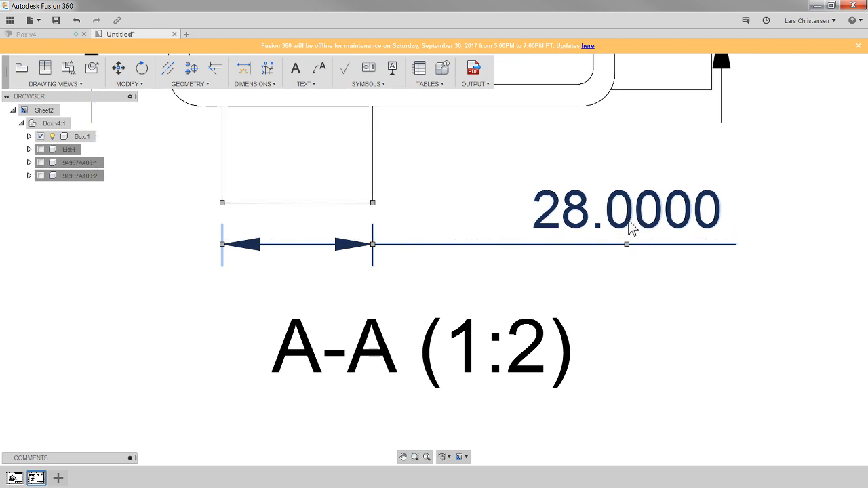
- Set the drawing's linear dimension precision to three decimal places (0.123)
left_click(444, 457)
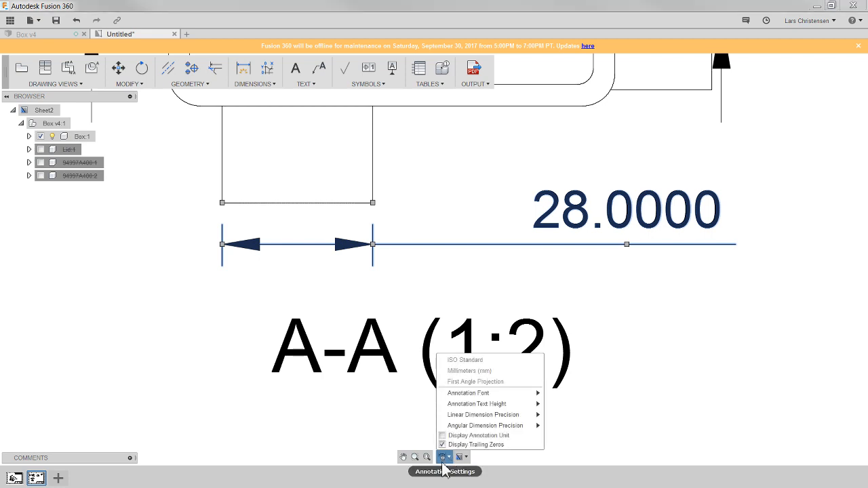
mouse_move(493, 419)
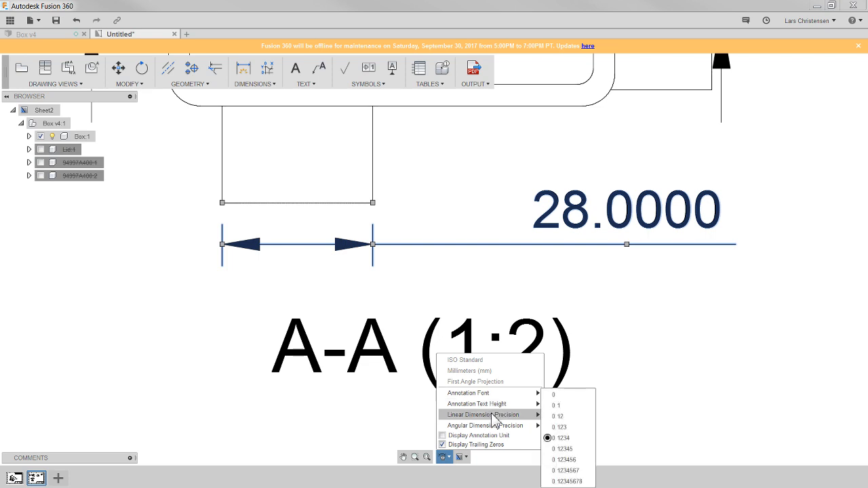
left_click(561, 427)
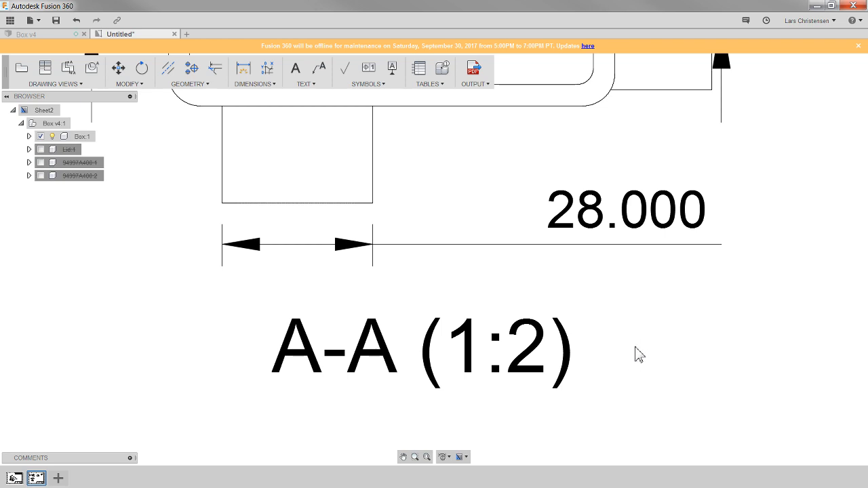
- Edit the boss width dimension and override its primary precision with five decimal places (0.12345)
double_click(643, 216)
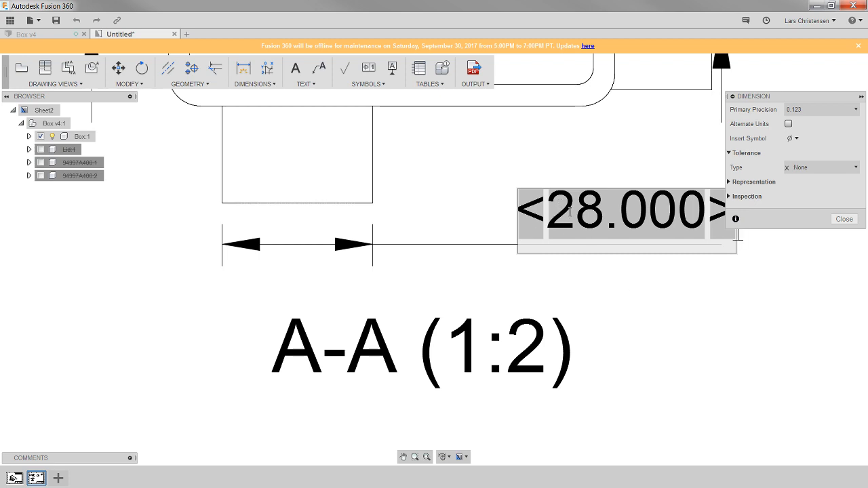
left_click(837, 111)
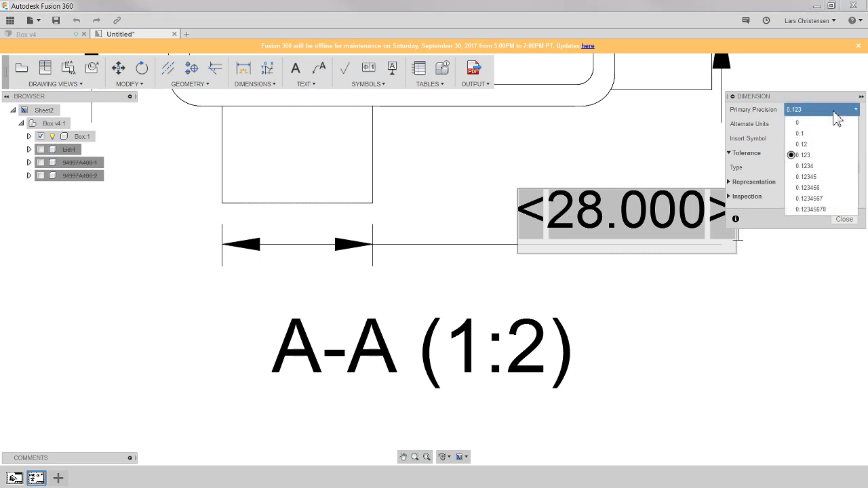
left_click(833, 177)
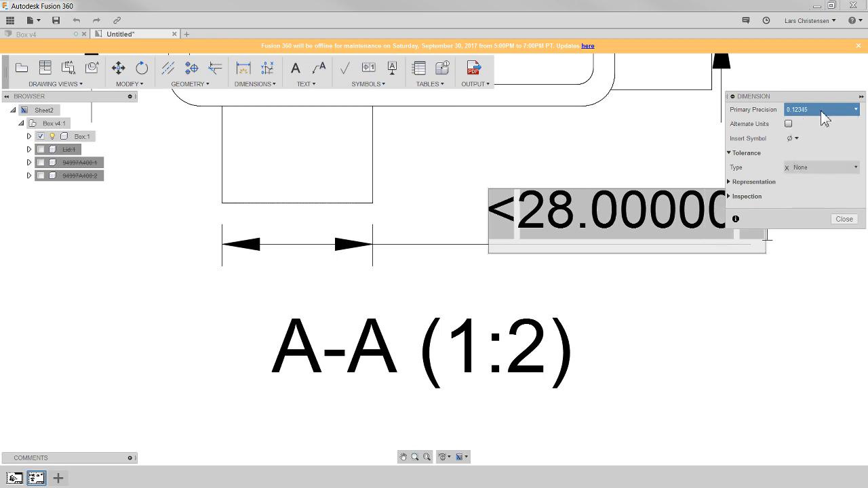
- Try alternate units on the boss width dimension, turn them off again, and look through its symbol and tolerance type options
left_click(789, 124)
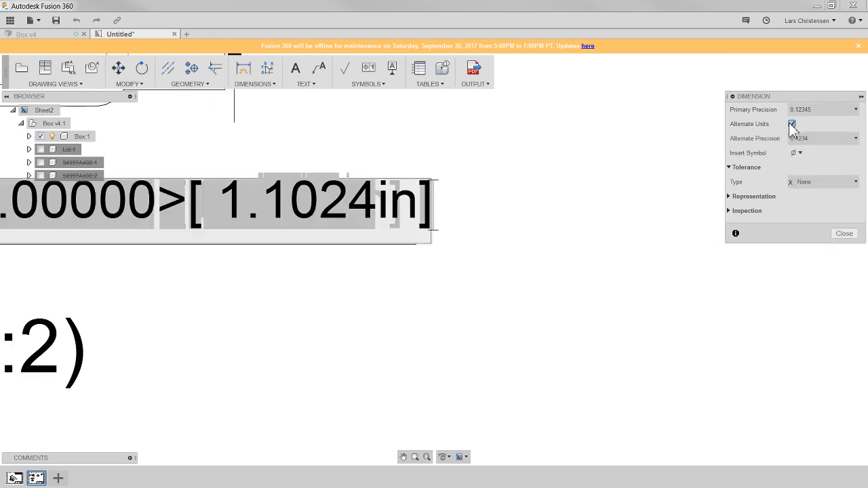
left_click(792, 124)
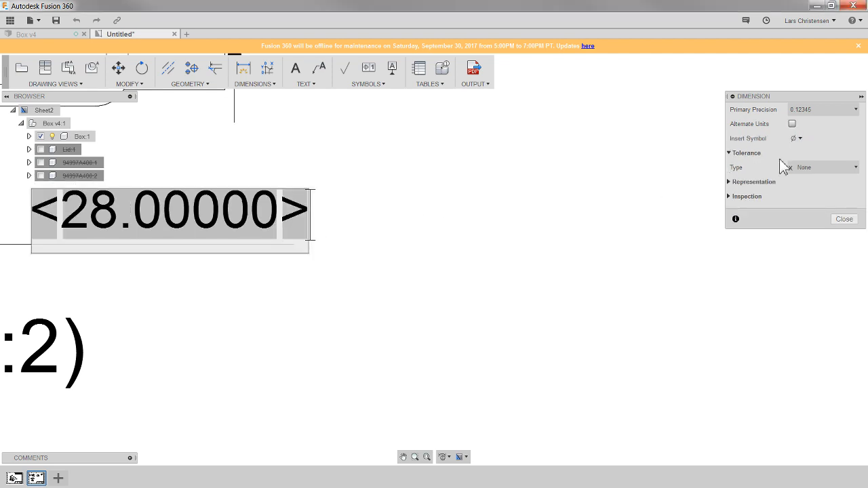
left_click(801, 140)
left_click(802, 141)
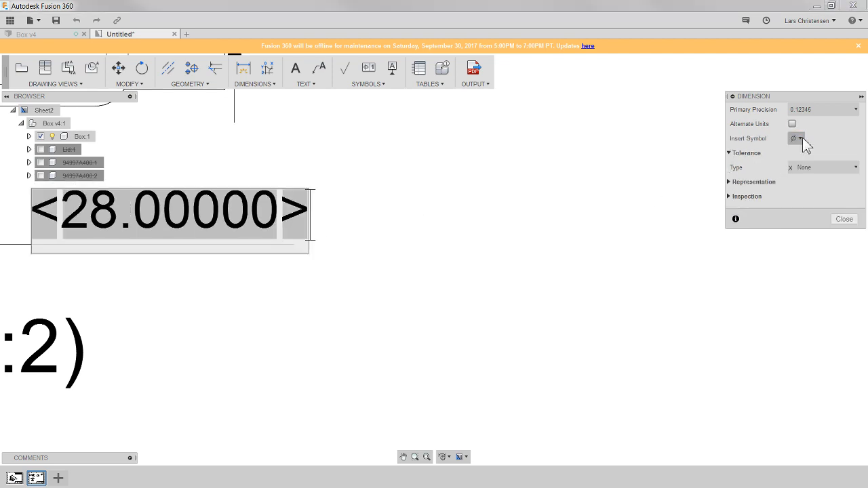
left_click(840, 169)
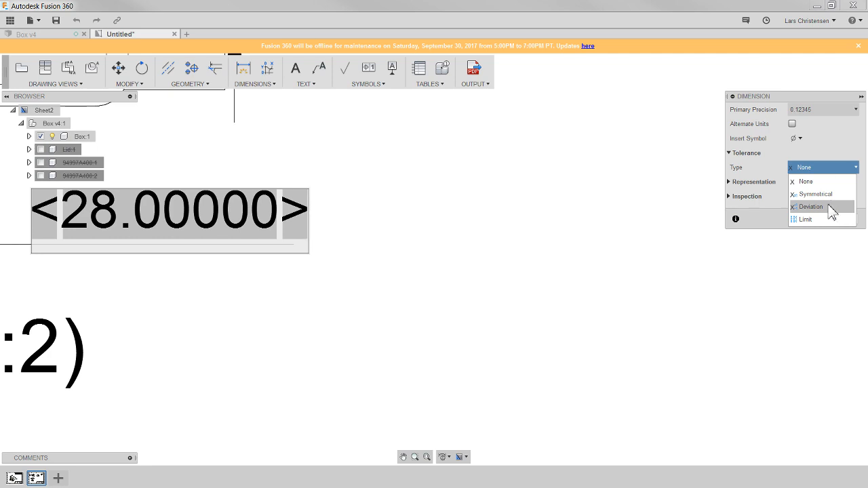
left_click(837, 134)
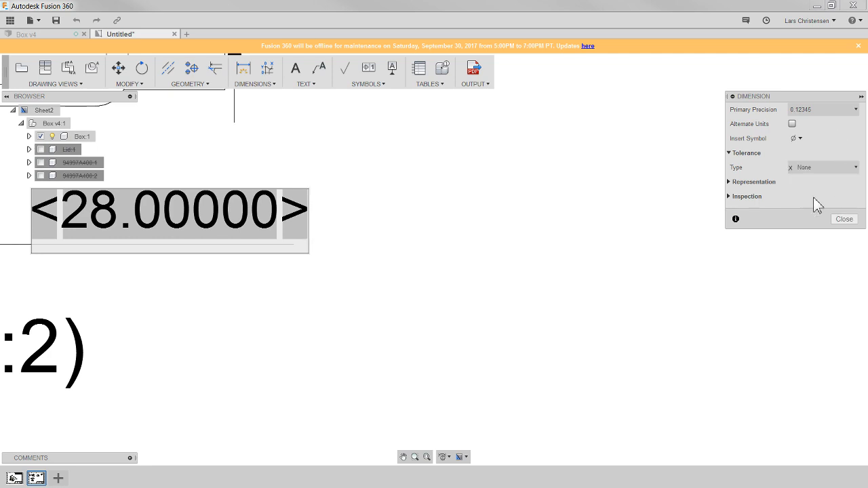
- Finish editing the boss width dimension and close its settings
scroll(623, 312, "down", 3)
scroll(534, 363, "down", 2)
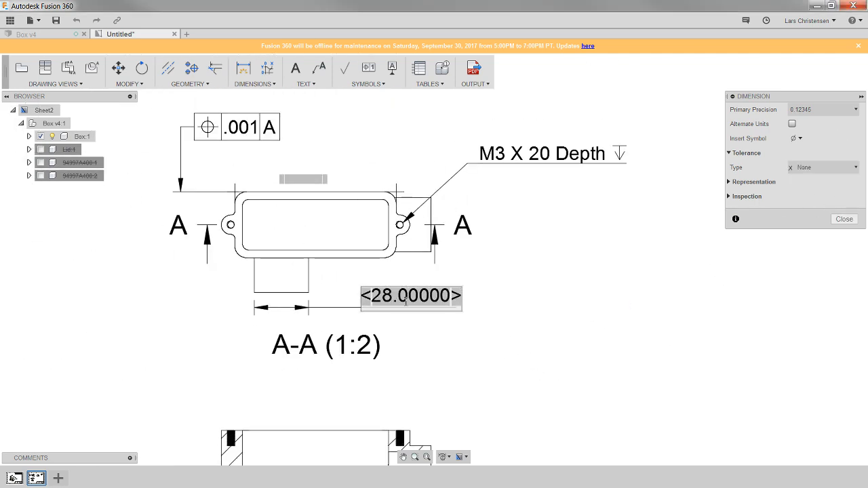
left_click(848, 221)
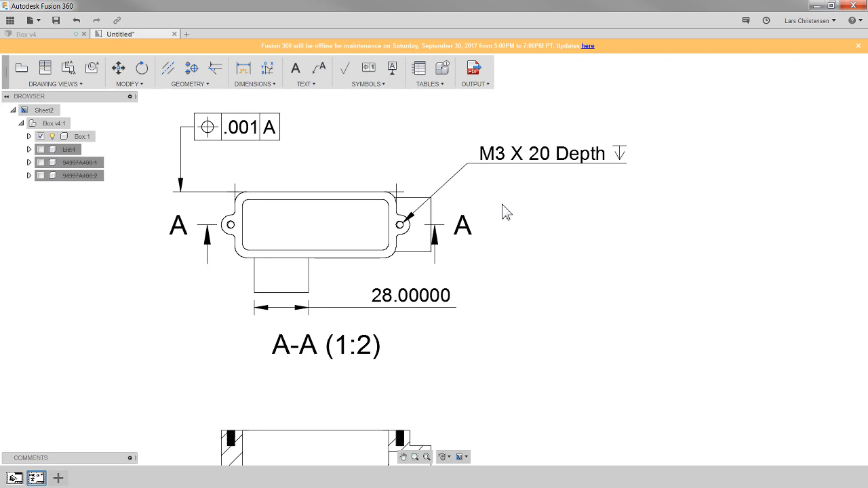
- Start ordinate dimensions on the side view in zone B, with the origin at the box's upper-right corner and the zero dimension placed beside it
scroll(319, 281, "down", 3)
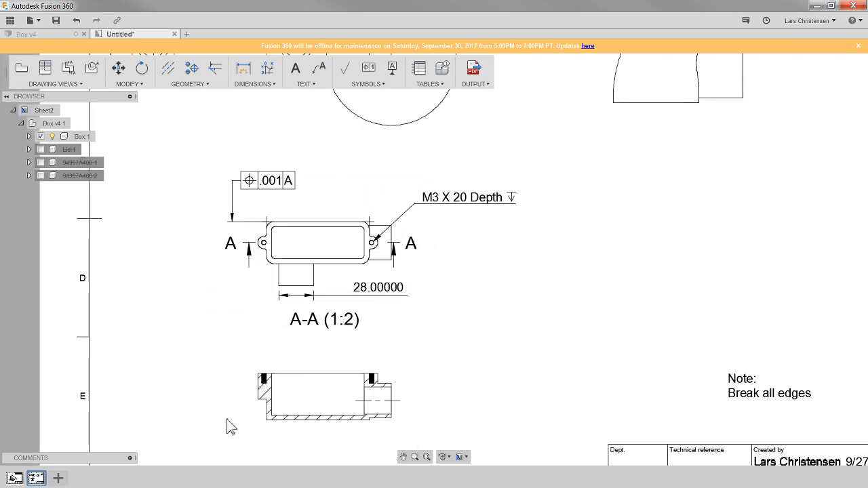
scroll(434, 396, "down", 2)
scroll(188, 140, "up", 4)
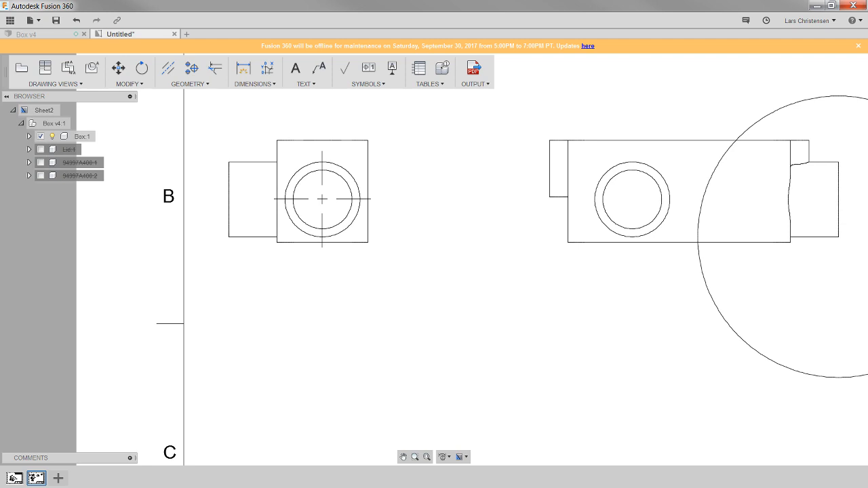
scroll(361, 173, "up", 1)
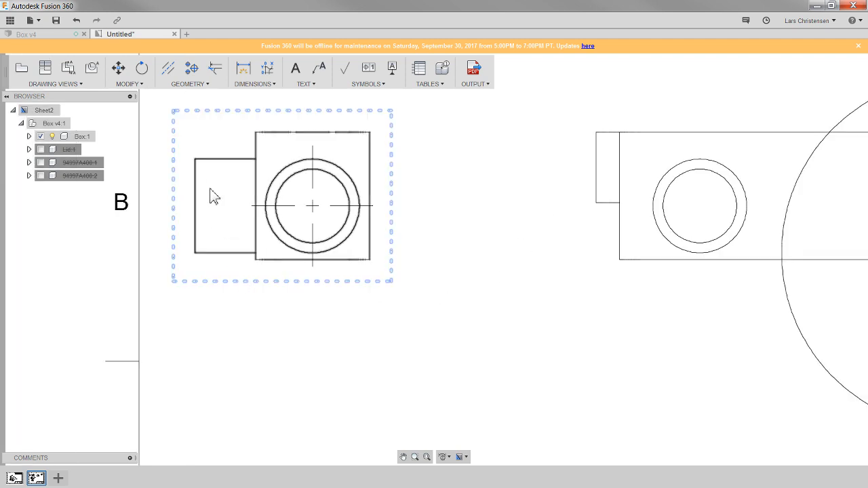
scroll(572, 276, "down", 2)
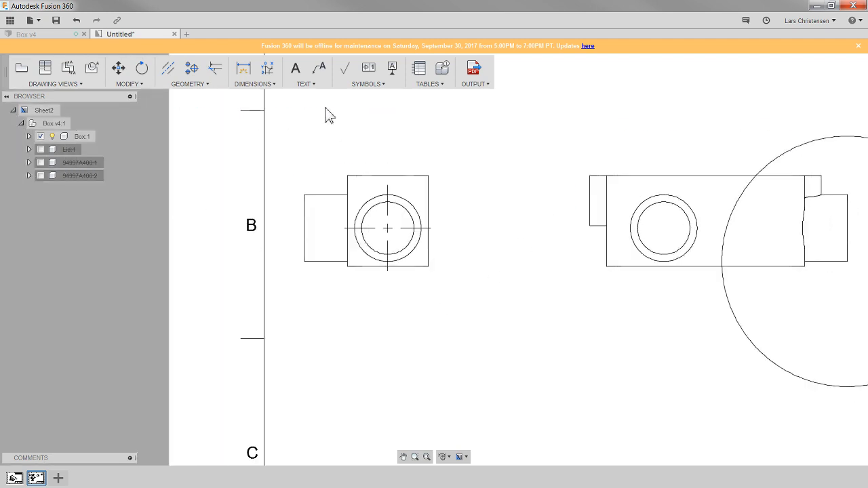
left_click(266, 70)
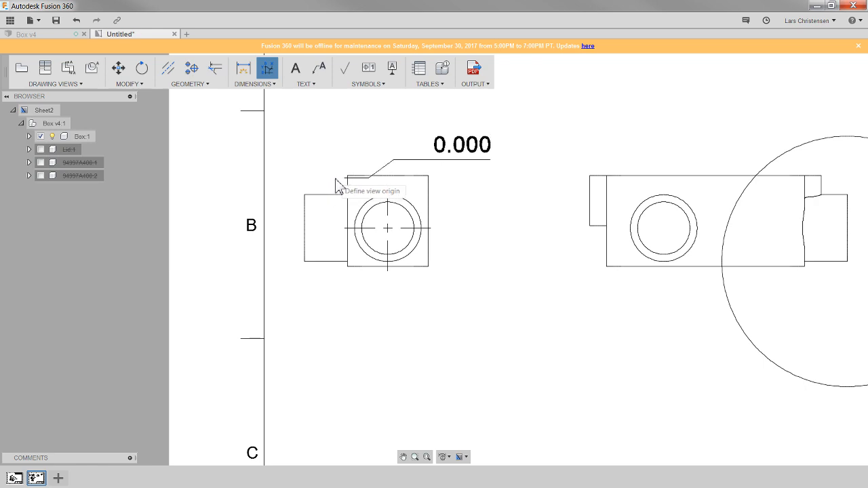
left_click(428, 177)
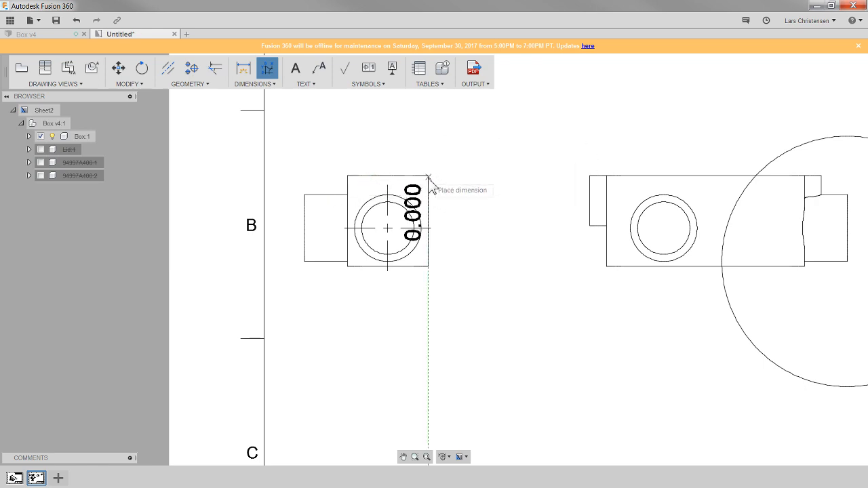
left_click(483, 178)
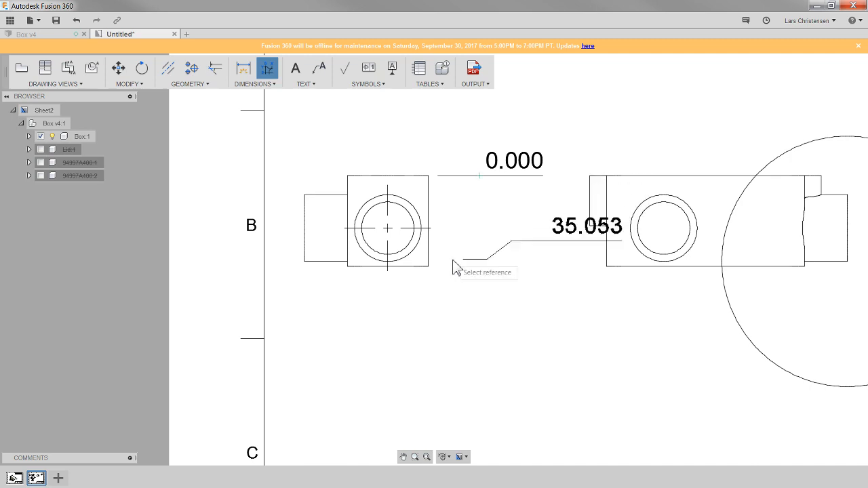
- Add vertical ordinate dimensions for the side boss's upper edge, the circle centre, the boss's lower edge and the box's lower-right corner
left_click(348, 195)
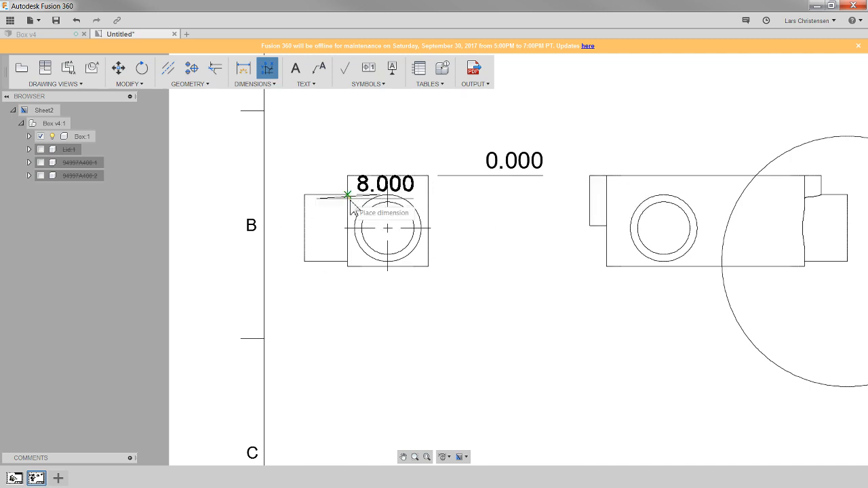
left_click(481, 208)
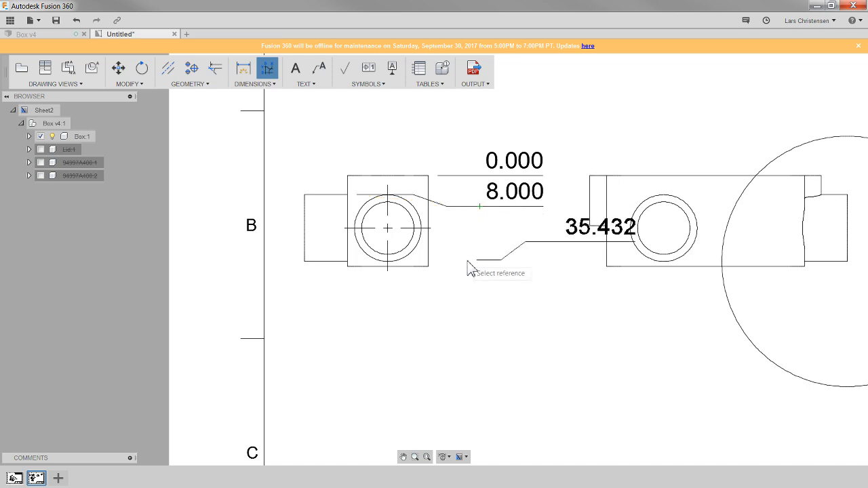
left_click(388, 229)
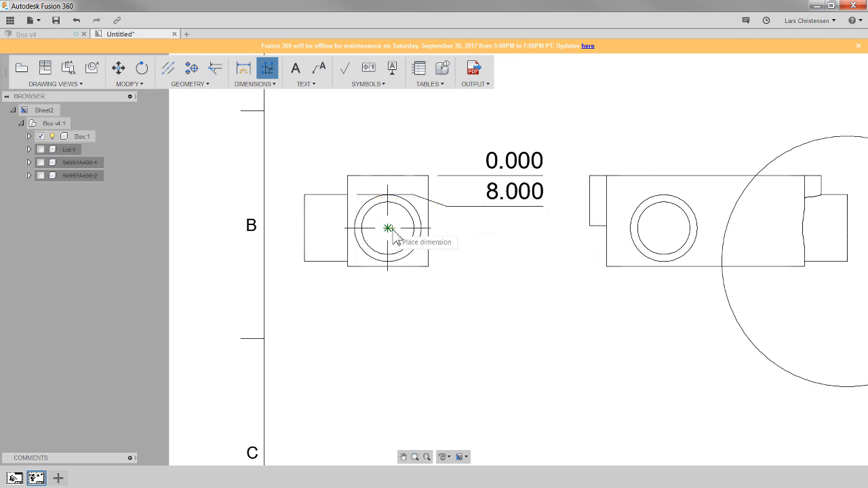
left_click(475, 241)
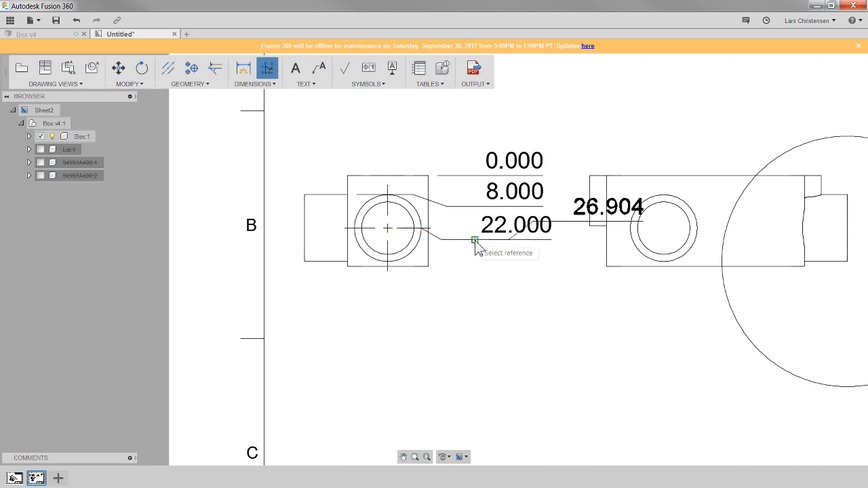
left_click(344, 263)
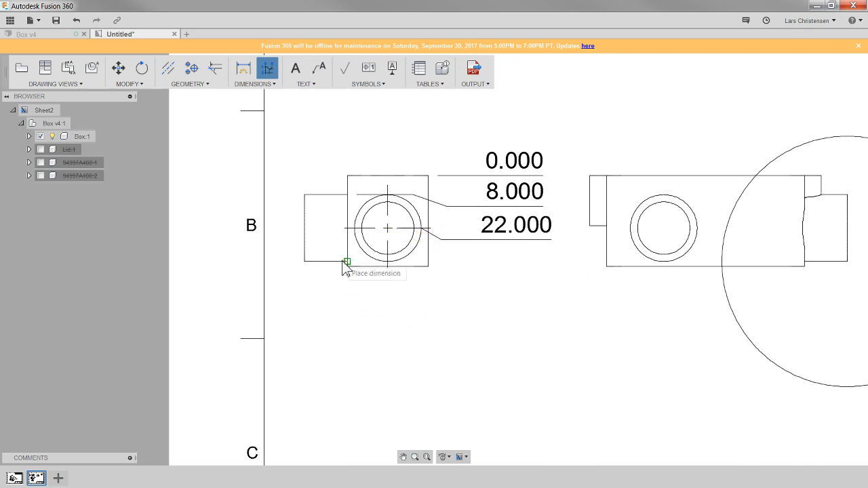
left_click(478, 271)
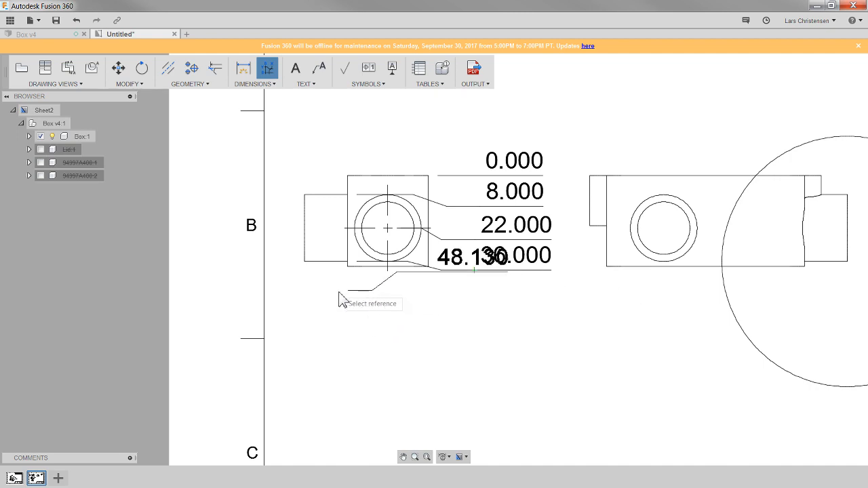
left_click(429, 267)
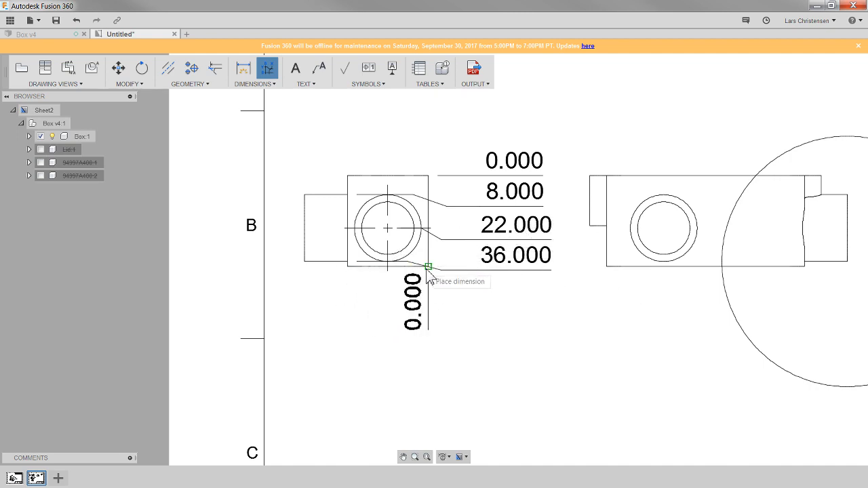
left_click(481, 306)
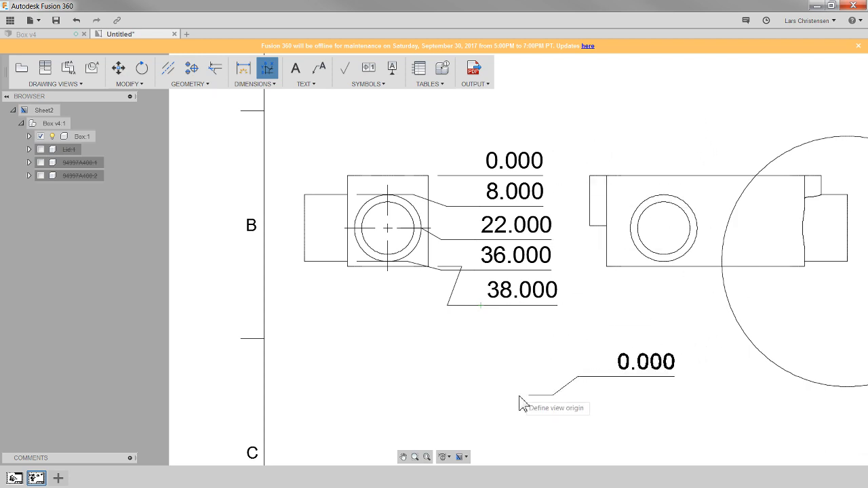
key("Escape")
left_click(582, 342)
left_click(518, 159)
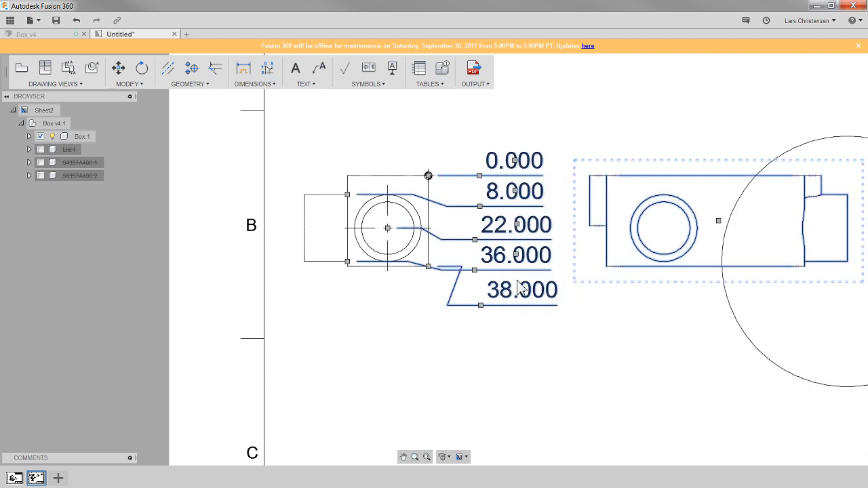
left_click(411, 367)
key("Escape")
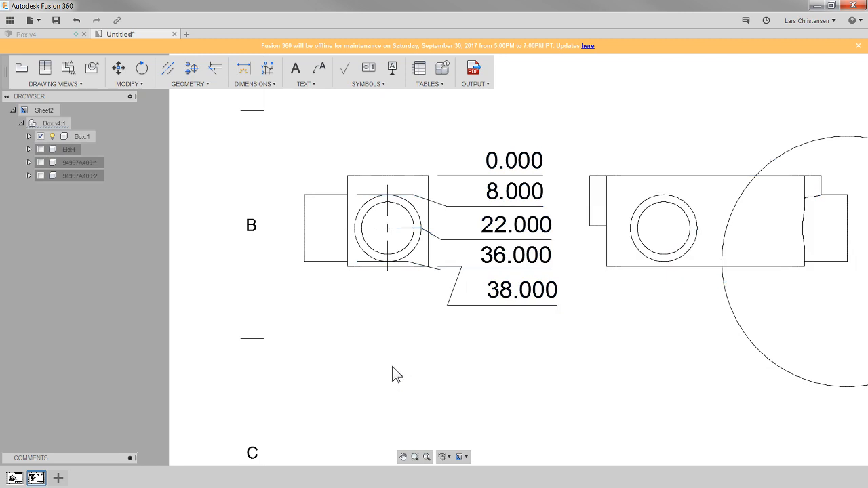
left_click(252, 84)
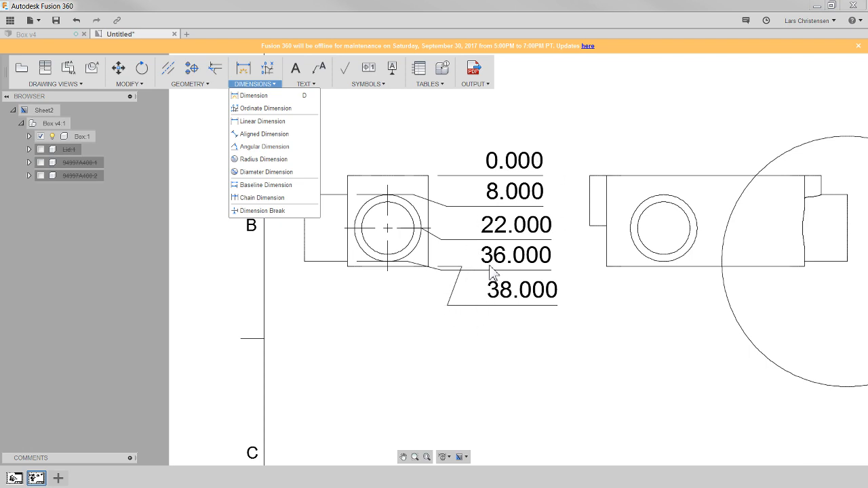
left_click(309, 262)
left_click(511, 171)
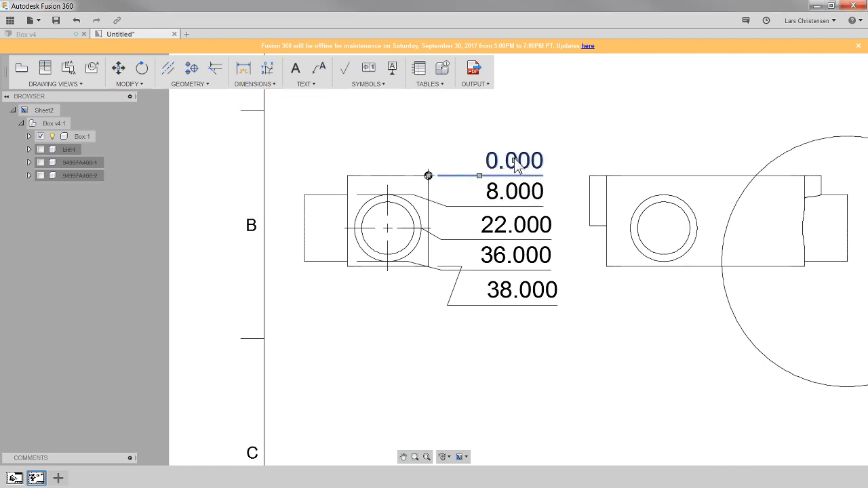
key("Escape")
- Reposition the 0.000, 8.000 and 22.000 ordinate dimensions slightly higher and farther right of the side view
left_click(507, 161)
left_click(480, 176)
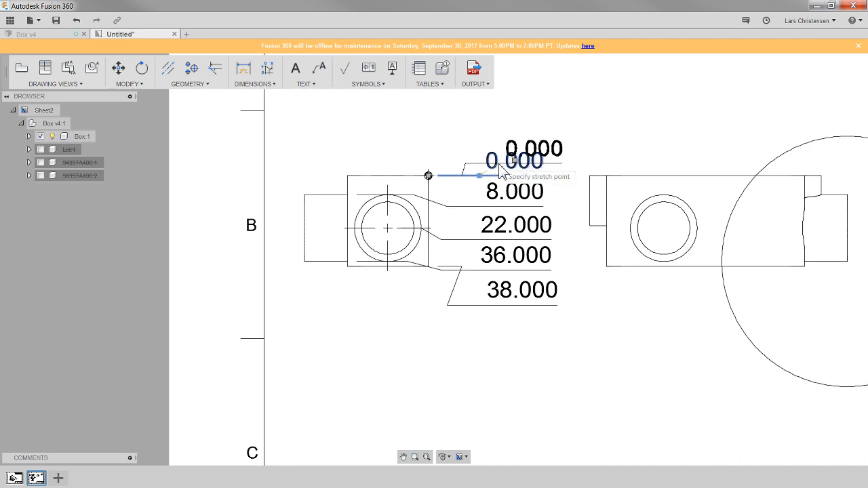
left_click(499, 167)
left_click(505, 203)
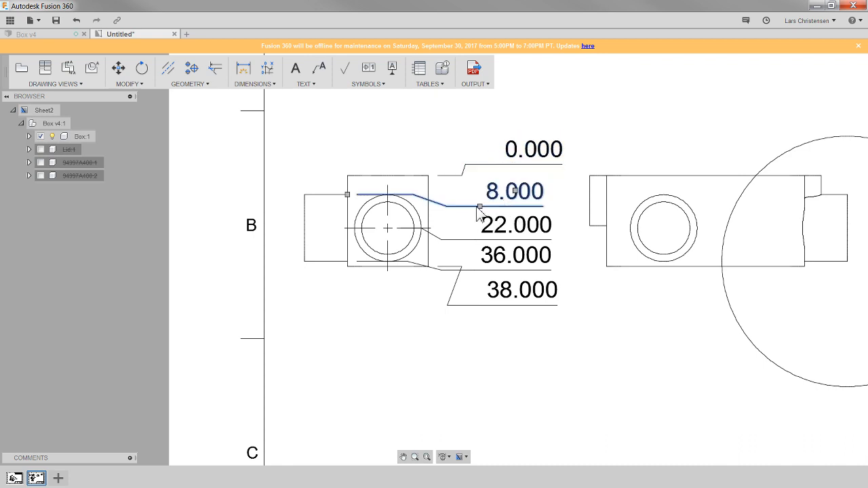
left_click(481, 206)
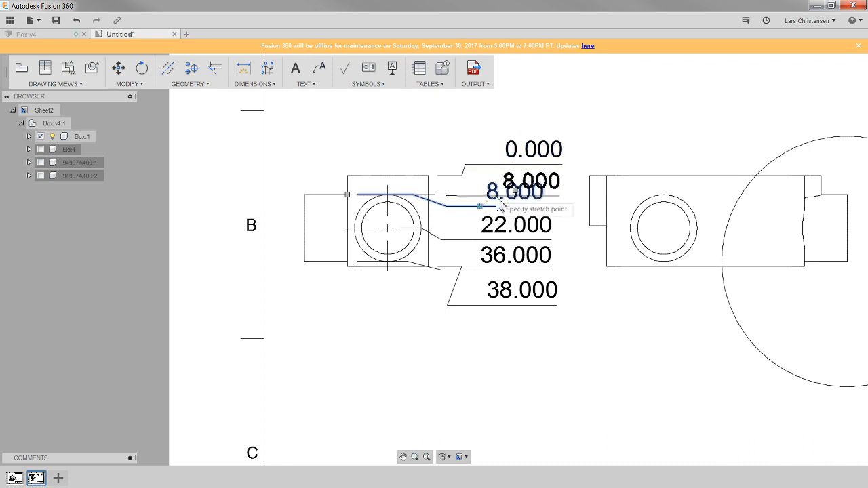
left_click(496, 195)
left_click(482, 246)
left_click(477, 240)
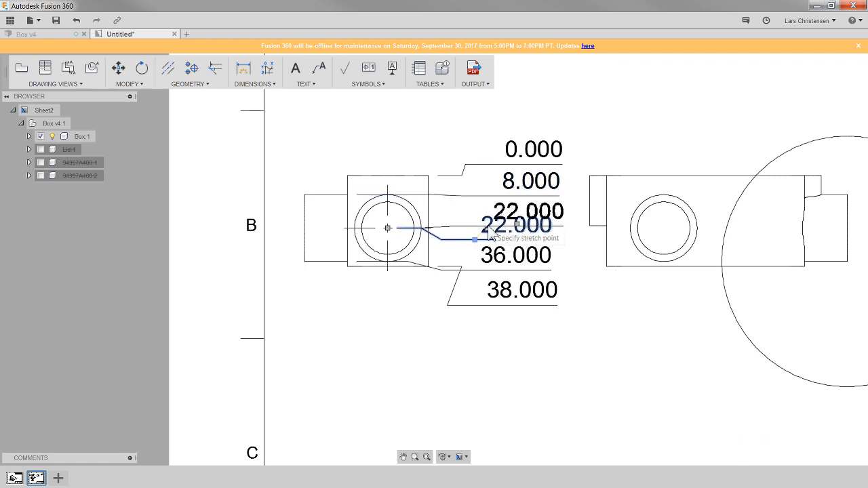
left_click(488, 232)
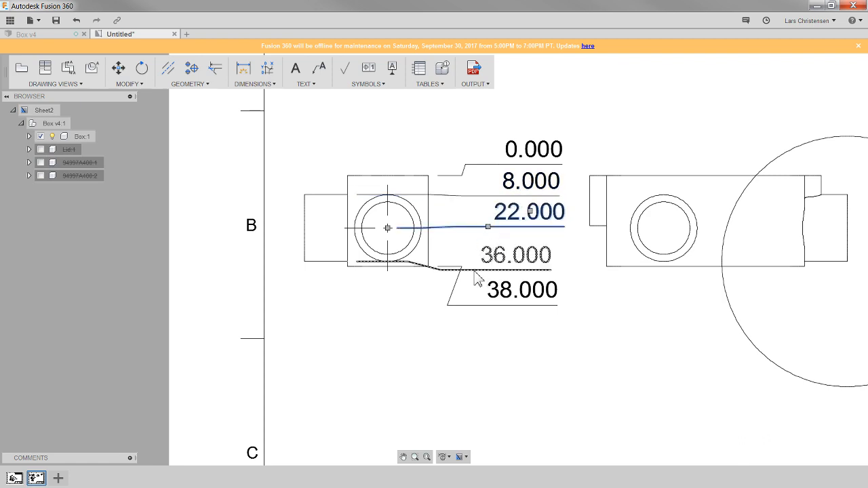
left_click(390, 271)
left_click(320, 127)
- Add a dimension break where the leaders of the lowest two ordinate dimensions, 36.000 and 38.000, cross
left_click(274, 85)
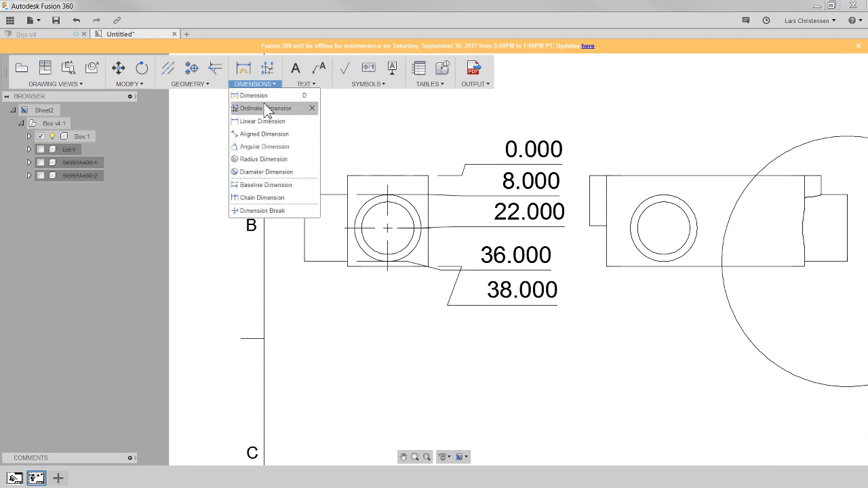
left_click(257, 211)
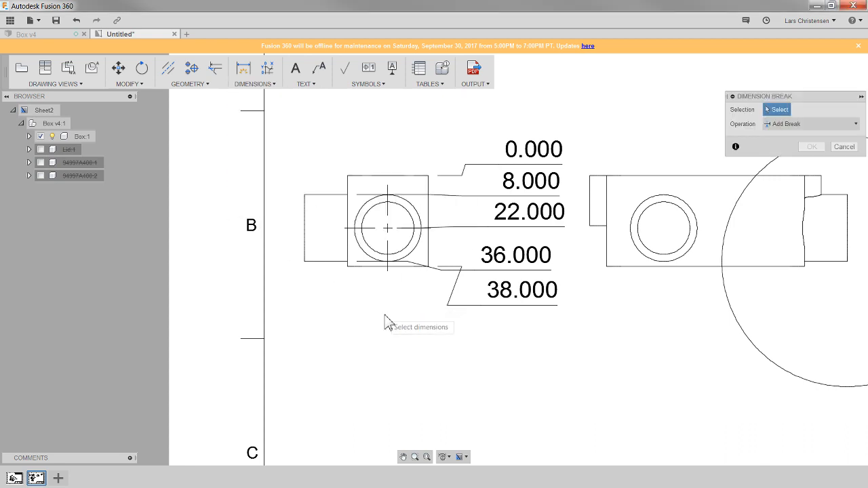
left_click(493, 271)
left_click(485, 305)
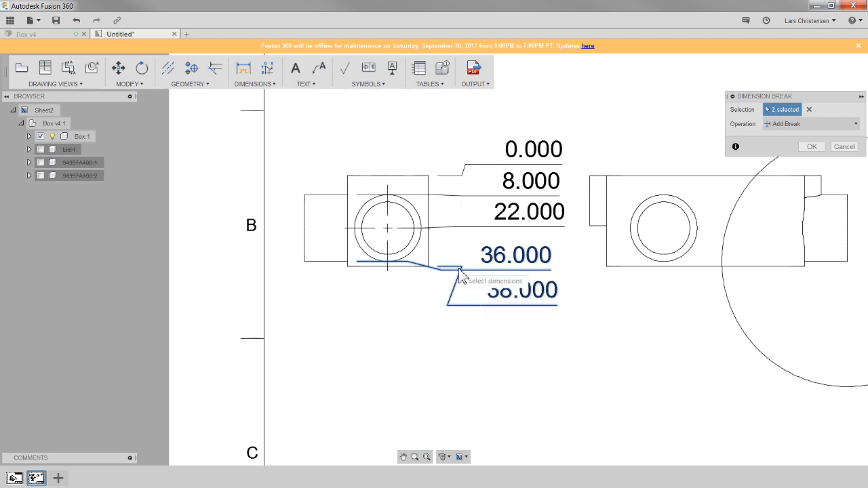
left_click(812, 148)
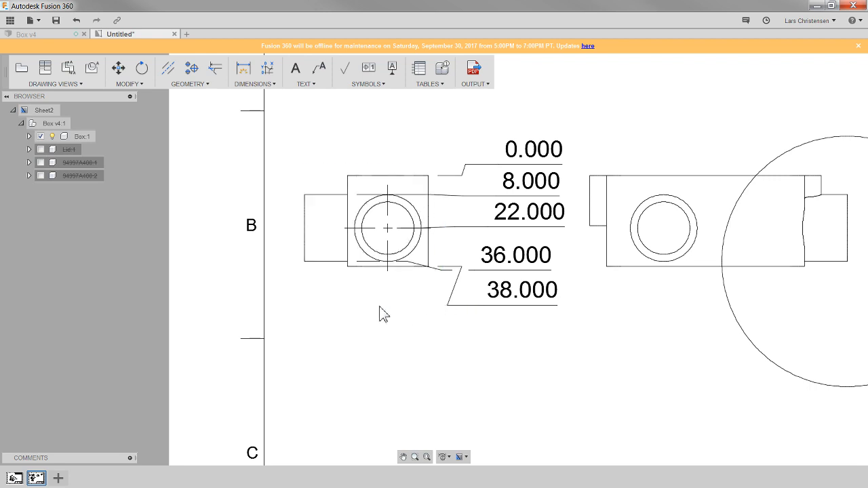
- Add baseline dimensions from the lower boss's 28.00000 dimension to the box's lower-right corner arc and the side boss's lower-right corner
left_click(252, 84)
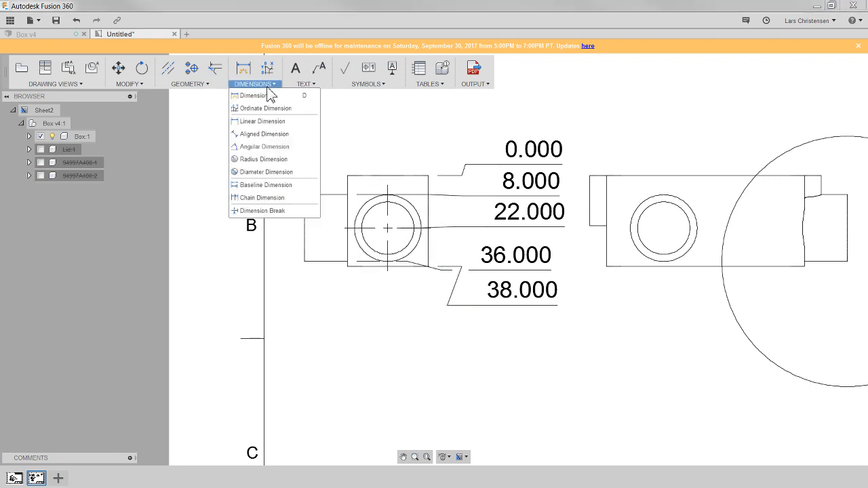
left_click(273, 187)
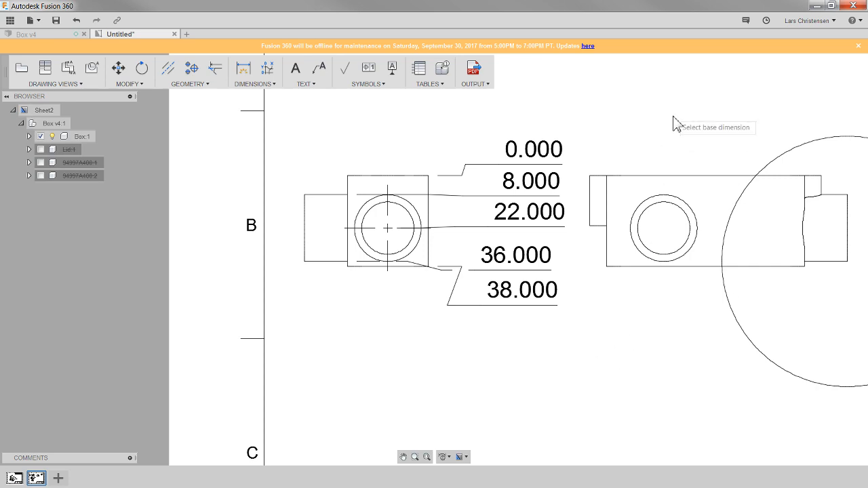
scroll(719, 151, "up", 2)
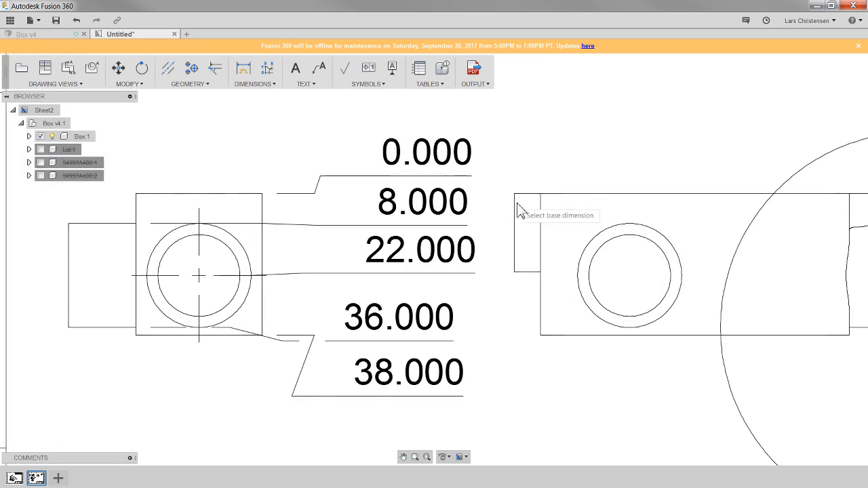
scroll(519, 223, "down", 5)
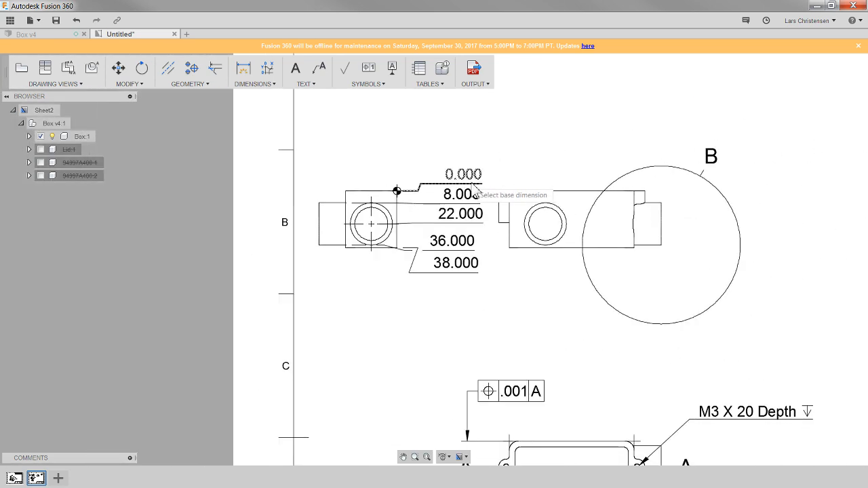
scroll(463, 380, "up", 5)
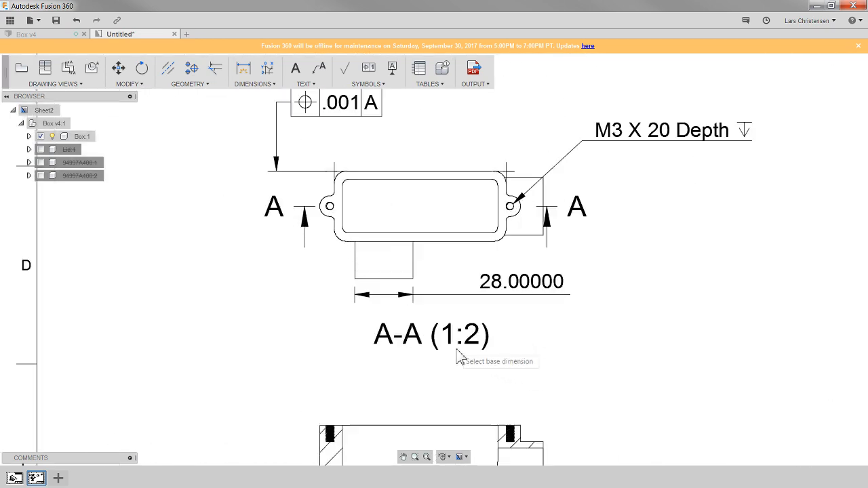
left_click(517, 281)
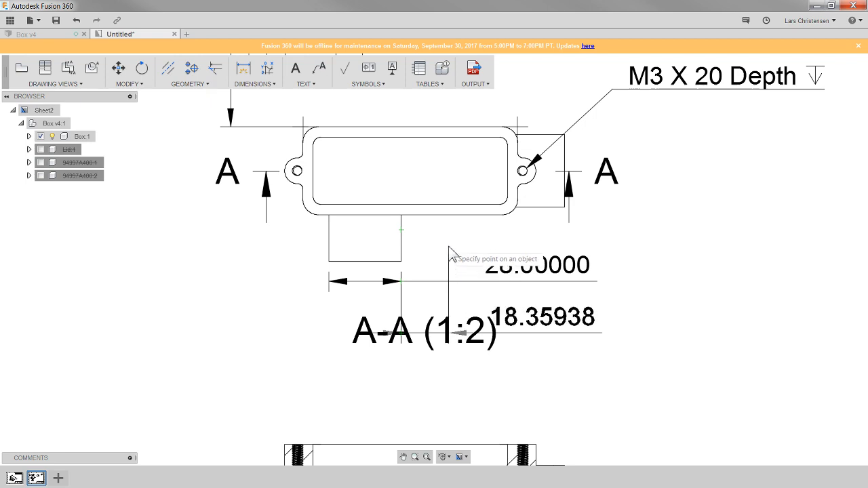
left_click(502, 216)
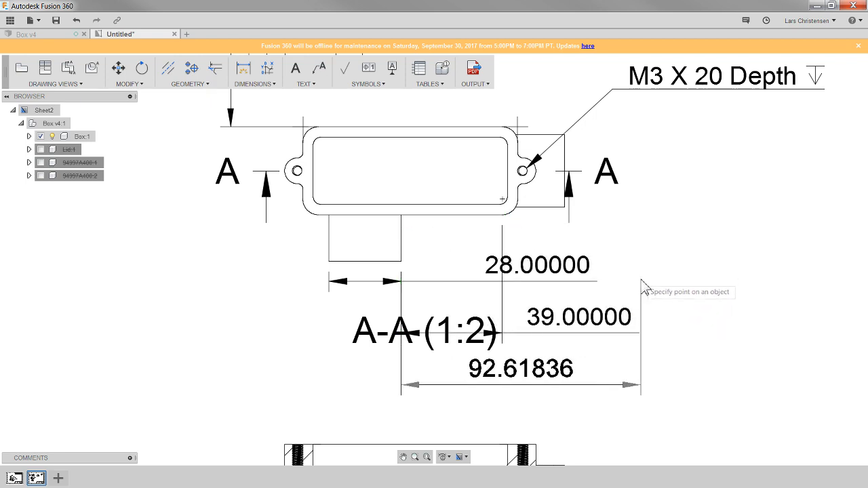
left_click(564, 206)
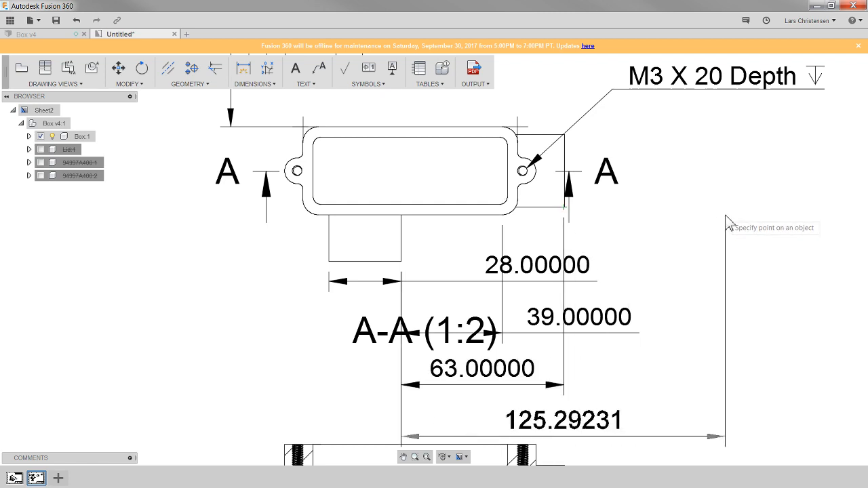
key("Escape")
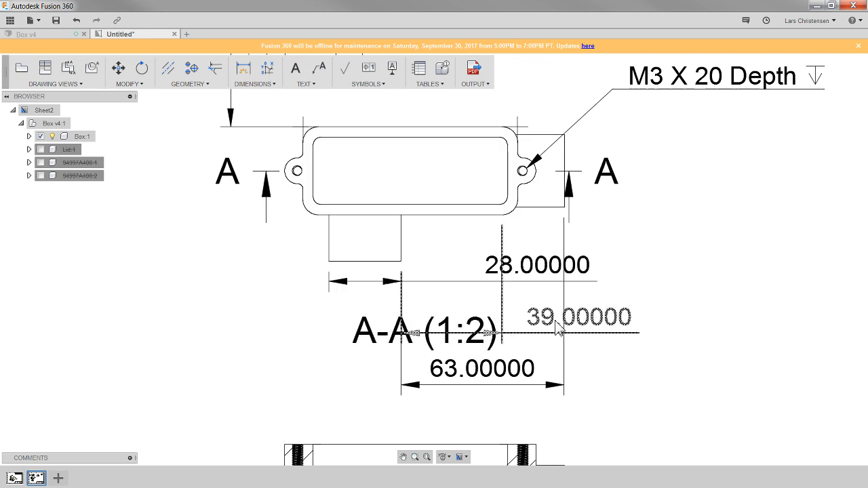
- Move the A-A (1:2) section label down and to the left, clear of the baseline dimensions
left_click(511, 384)
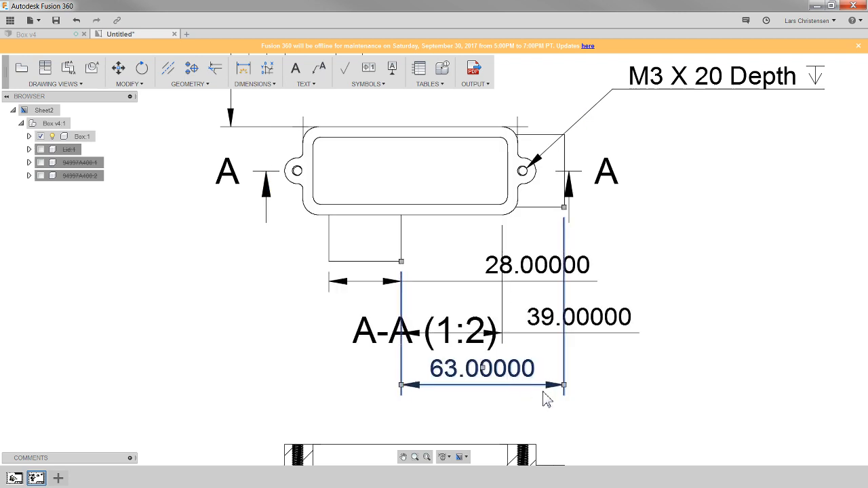
left_click(388, 349)
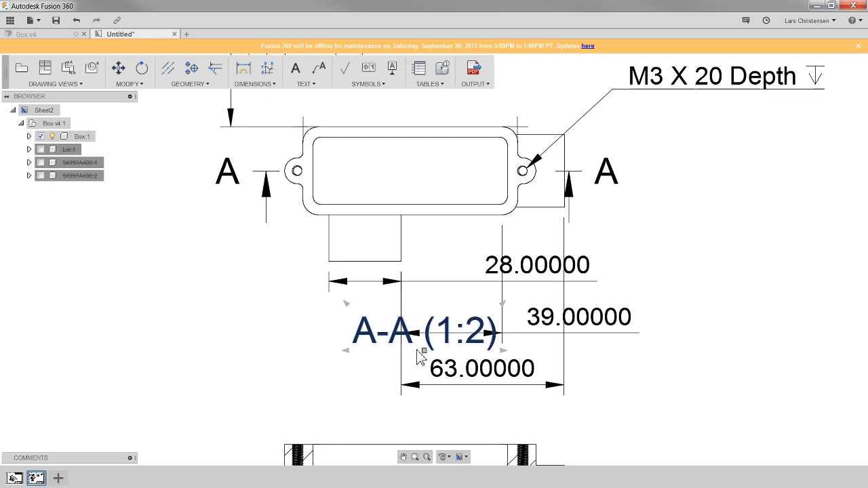
left_click_drag(425, 353, 291, 409)
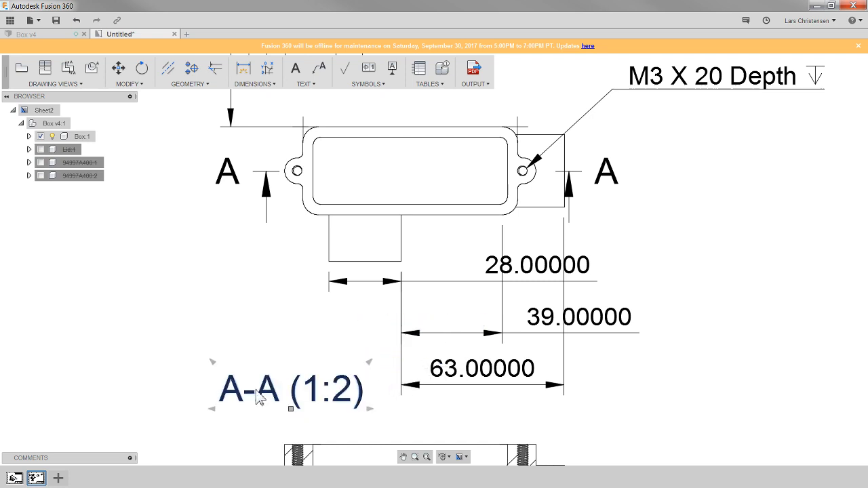
- Shift the lowest baseline dimension, 63.00000, slightly farther down from the box view
left_click(486, 380)
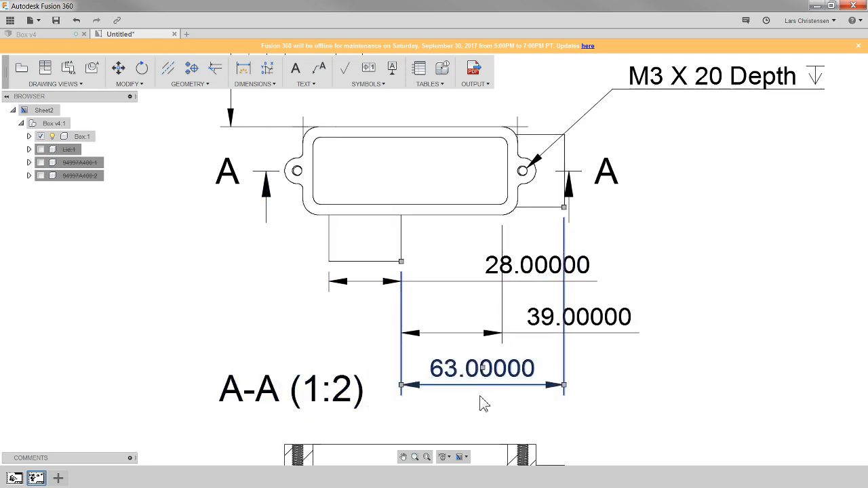
left_click(563, 385)
left_click(561, 408)
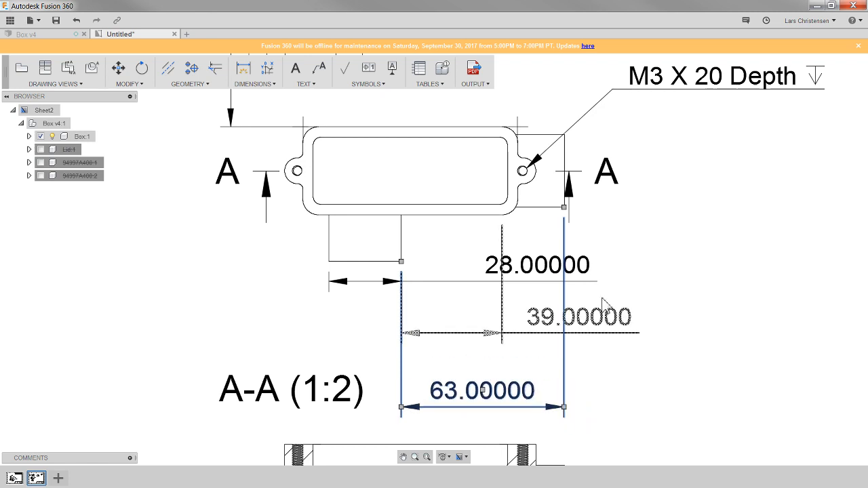
key("Escape")
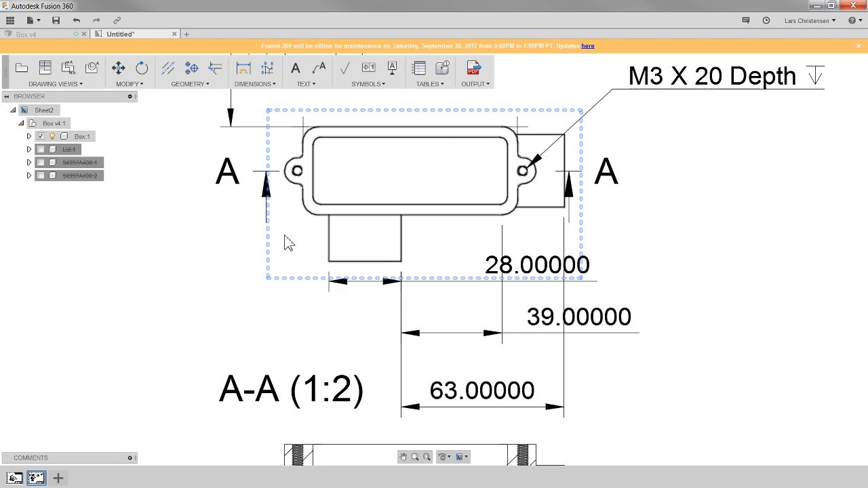
- Save the drawing as Box Drawing in the LiveStream project's master folder and check its entry in the project data
scroll(288, 243, "down", 5)
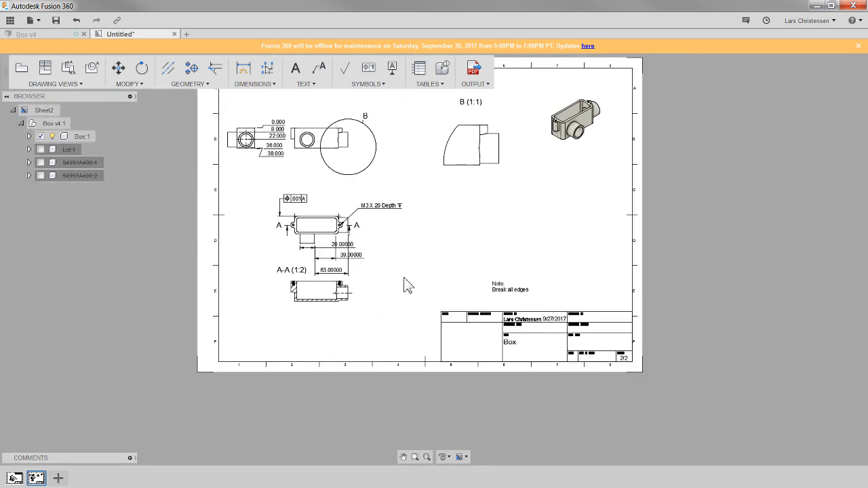
scroll(309, 386, "down", 2)
scroll(296, 316, "up", 2)
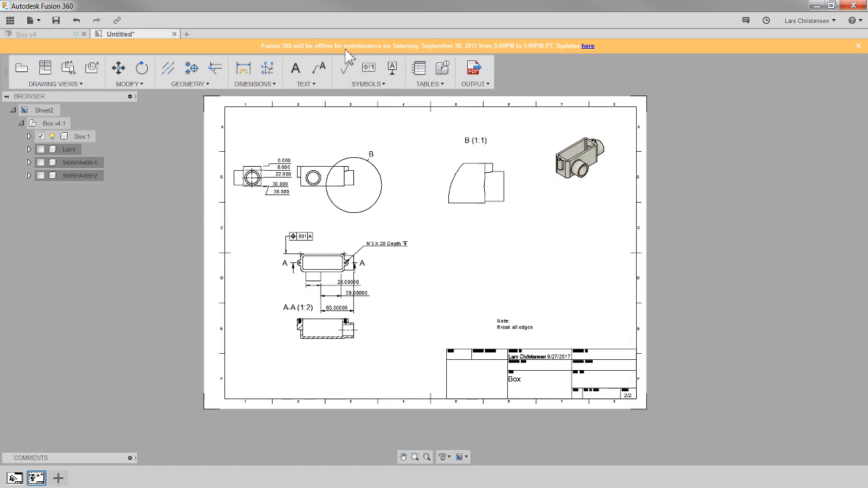
left_click(55, 21)
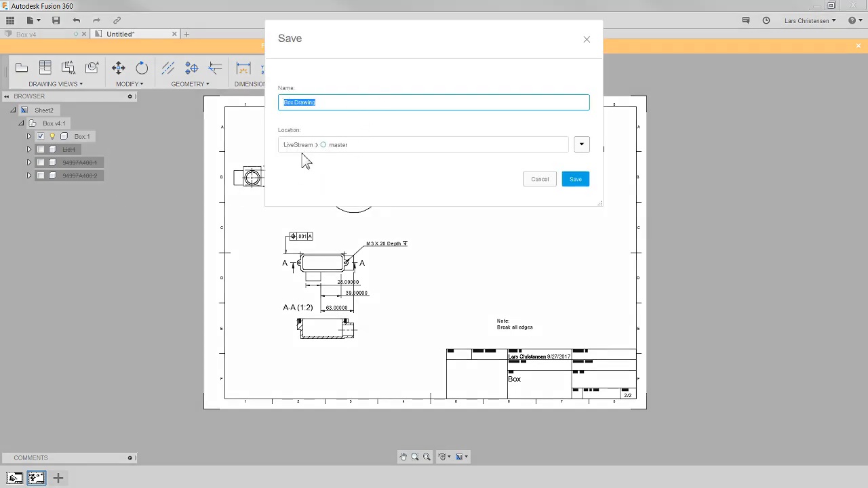
left_click(582, 184)
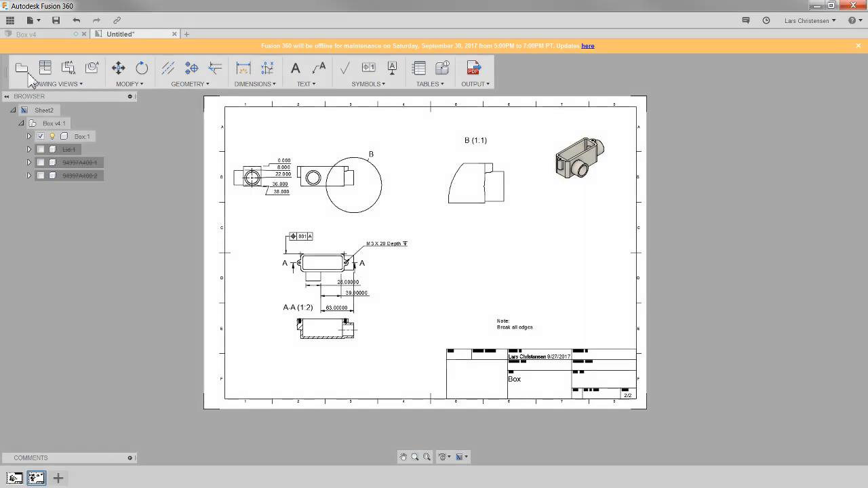
left_click(15, 21)
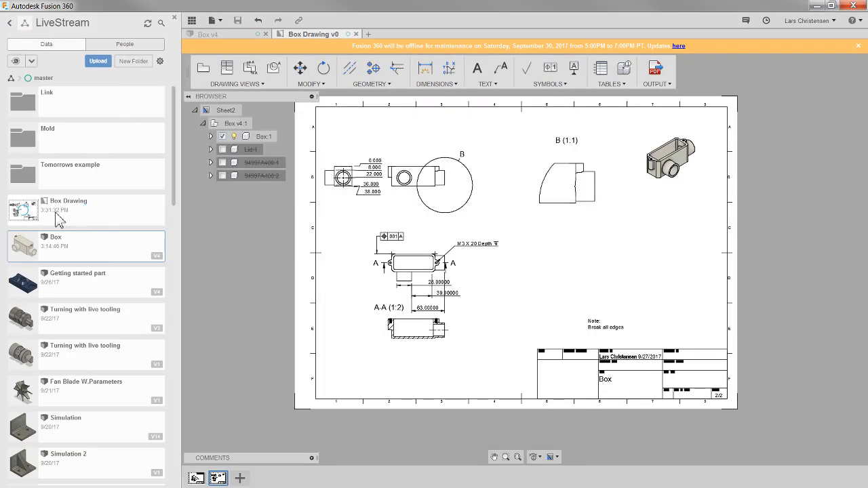
left_click(192, 21)
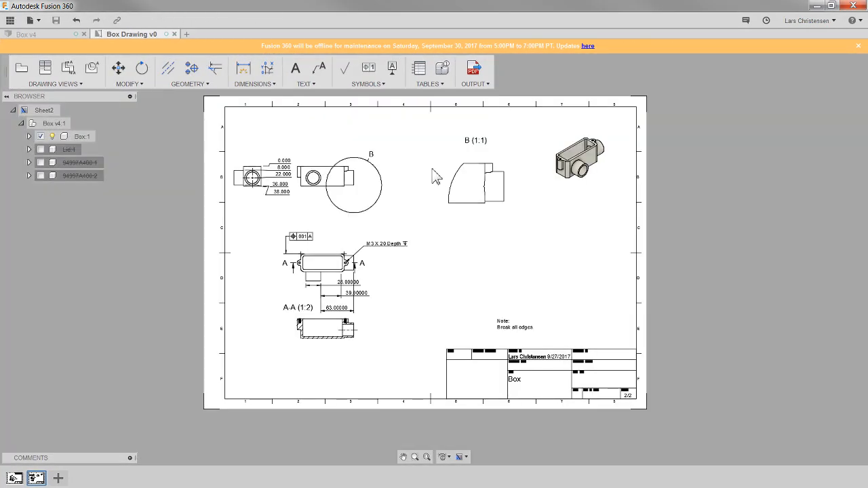
- Set up a PDF output of all sheets with Open PDF enabled, and cancel it at the file-saving stage
left_click(474, 69)
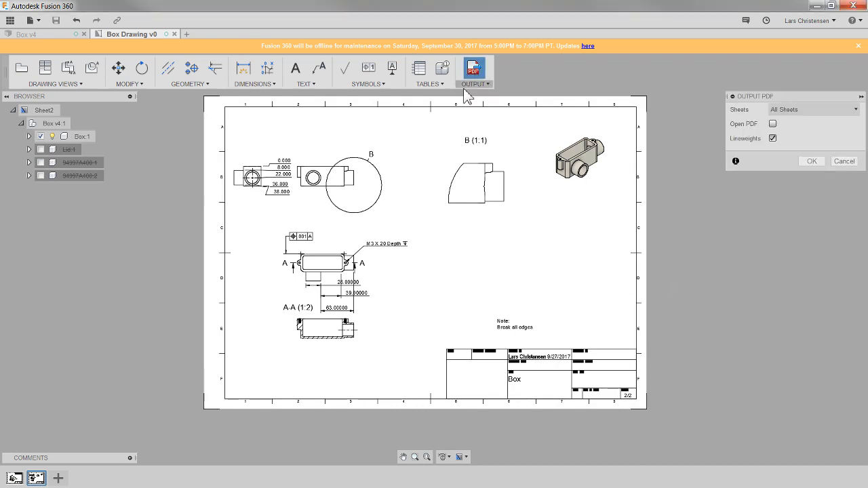
left_click(804, 109)
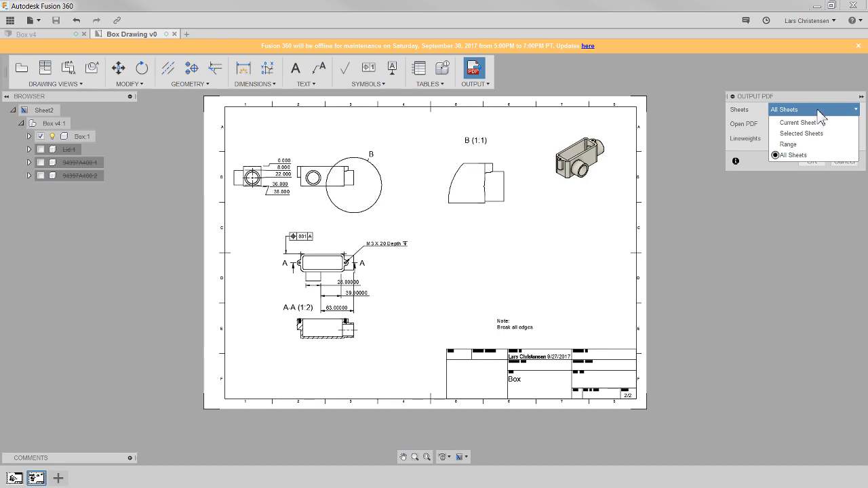
left_click(820, 111)
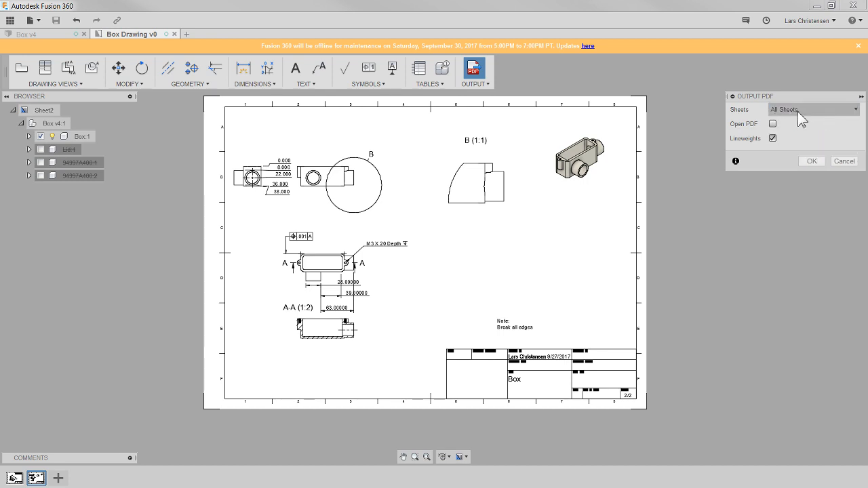
left_click(773, 125)
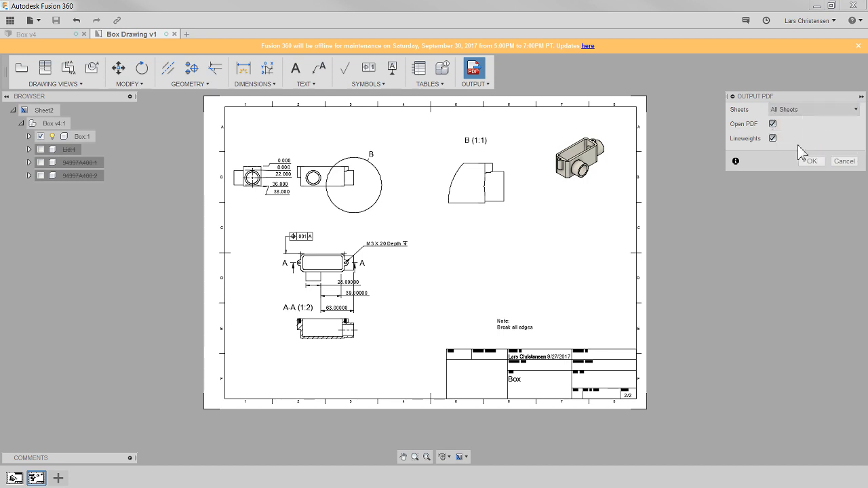
left_click(804, 164)
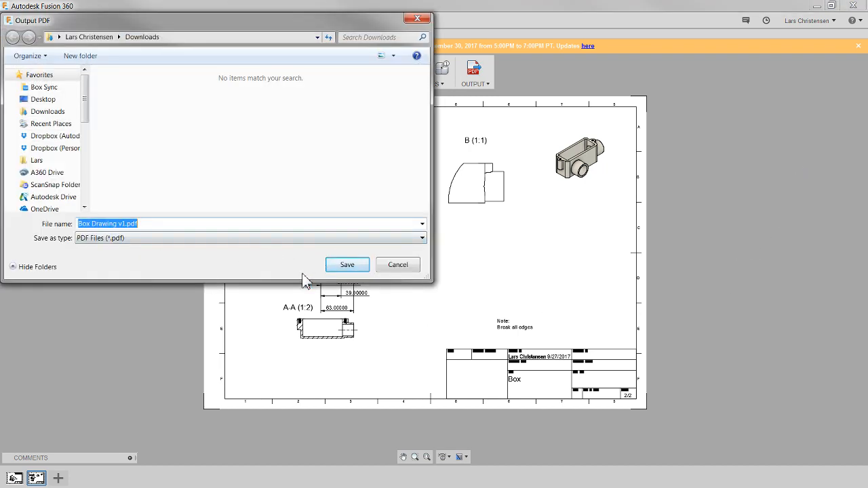
left_click(394, 267)
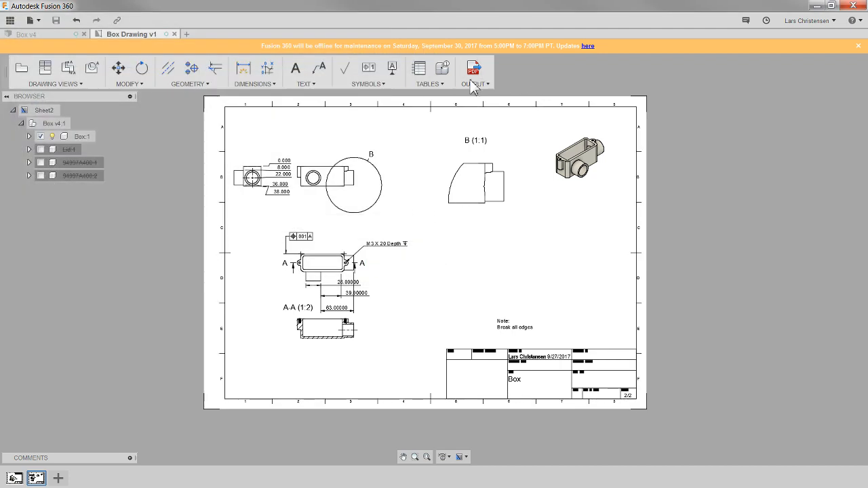
left_click(475, 84)
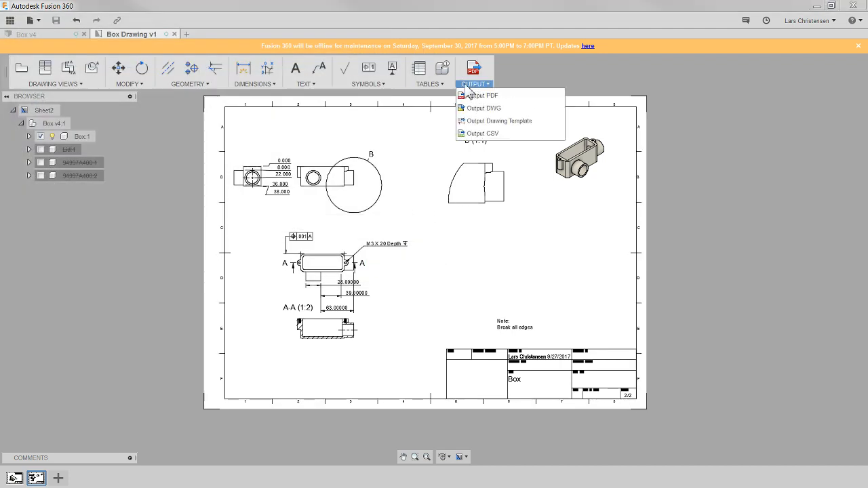
mouse_move(453, 85)
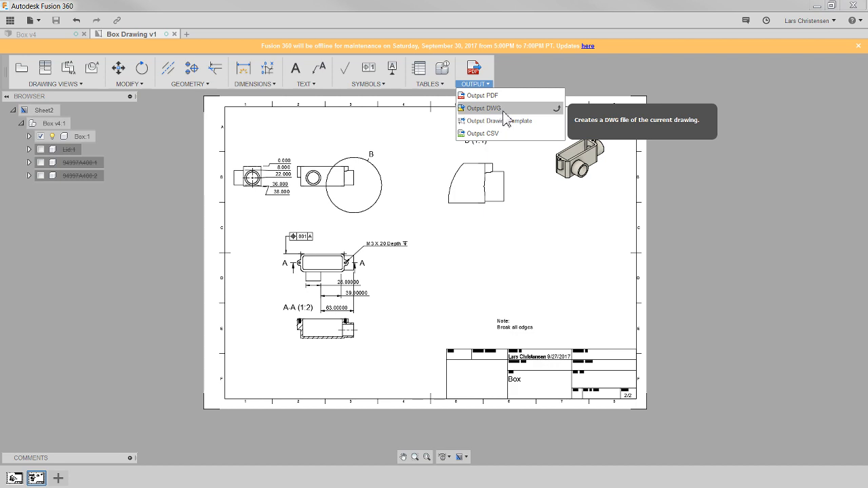
left_click(673, 236)
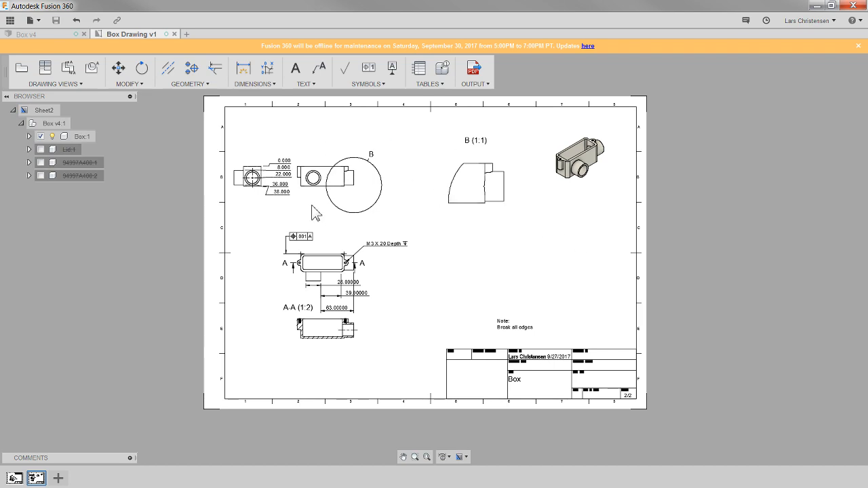
scroll(394, 187, "up", 1)
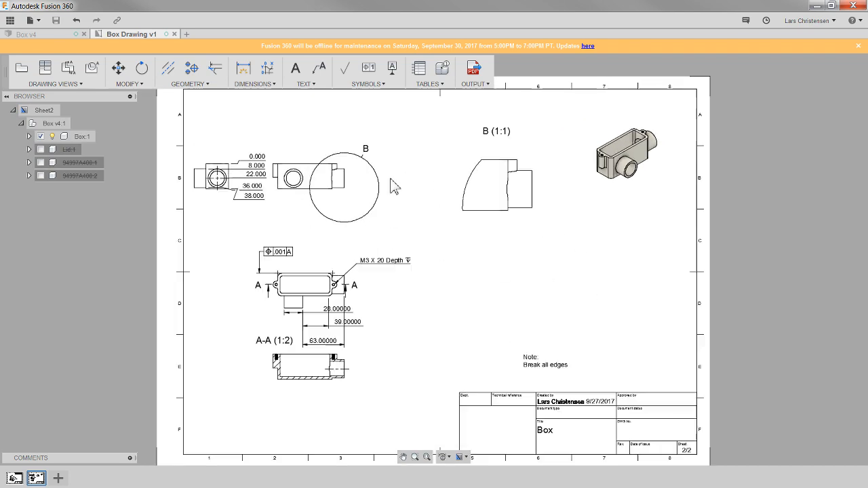
scroll(367, 193, "up", 2)
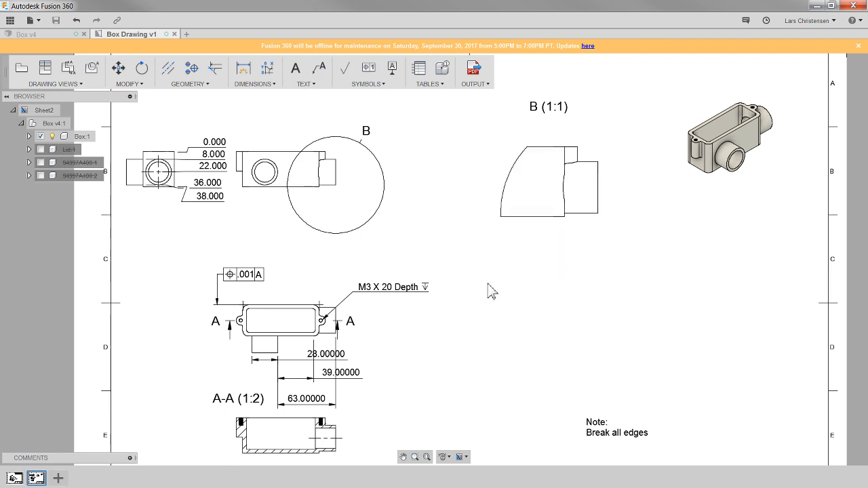
scroll(467, 227, "down", 2)
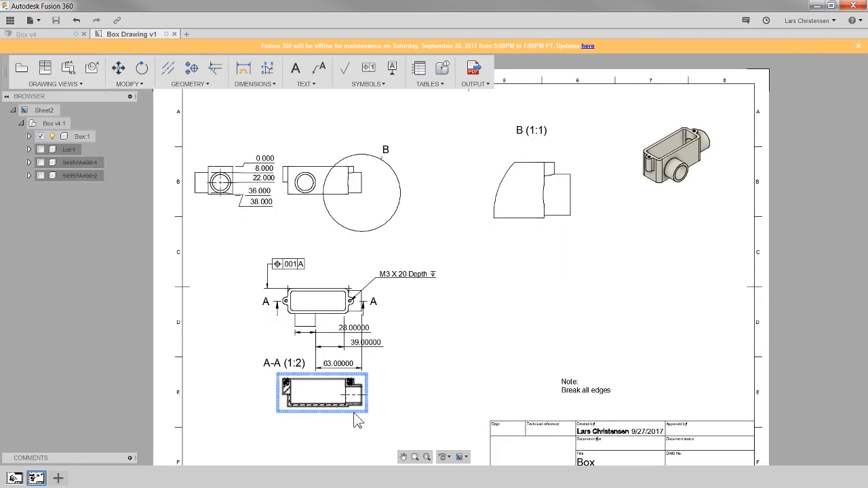